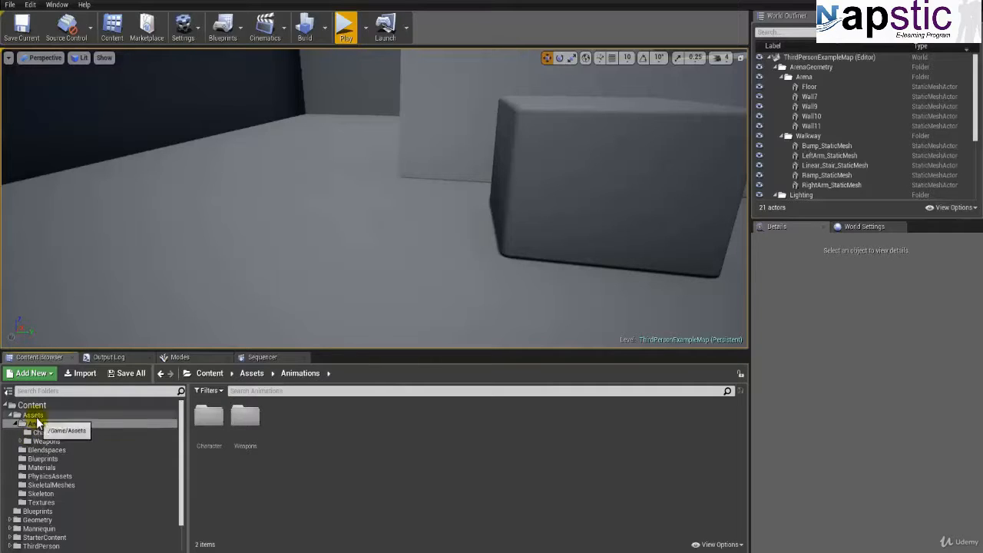
Step: Create a Character folder in Assets/Blendspaces and move the WalkRun blend space into it
{"action": "left_click", "coordinate": [33, 415]}
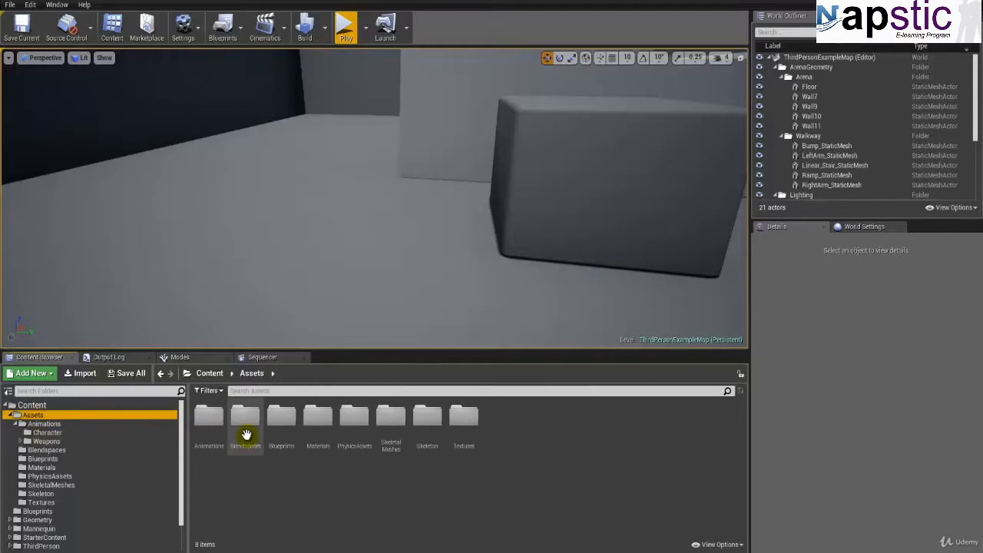
{"action": "double_click", "coordinate": [246, 434]}
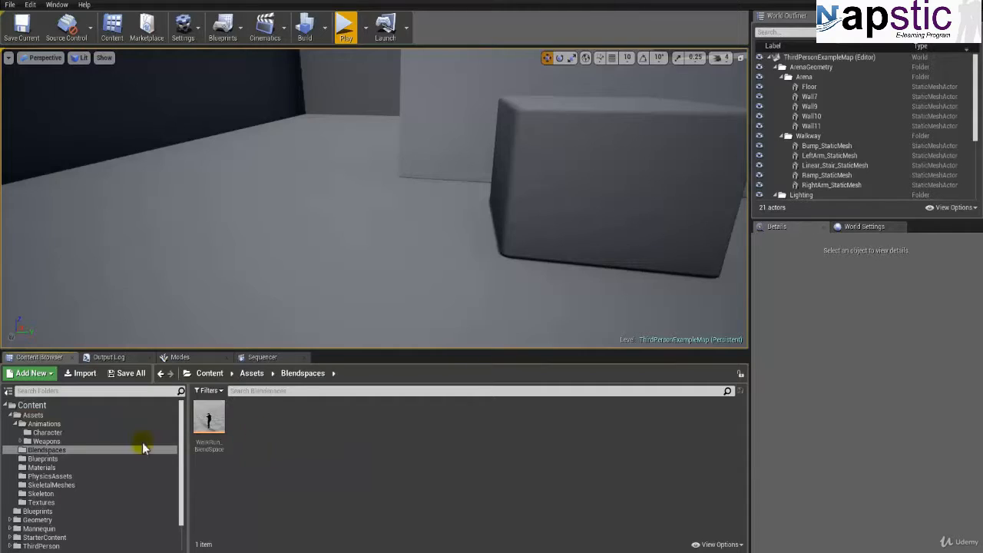
{"action": "left_click", "coordinate": [14, 424]}
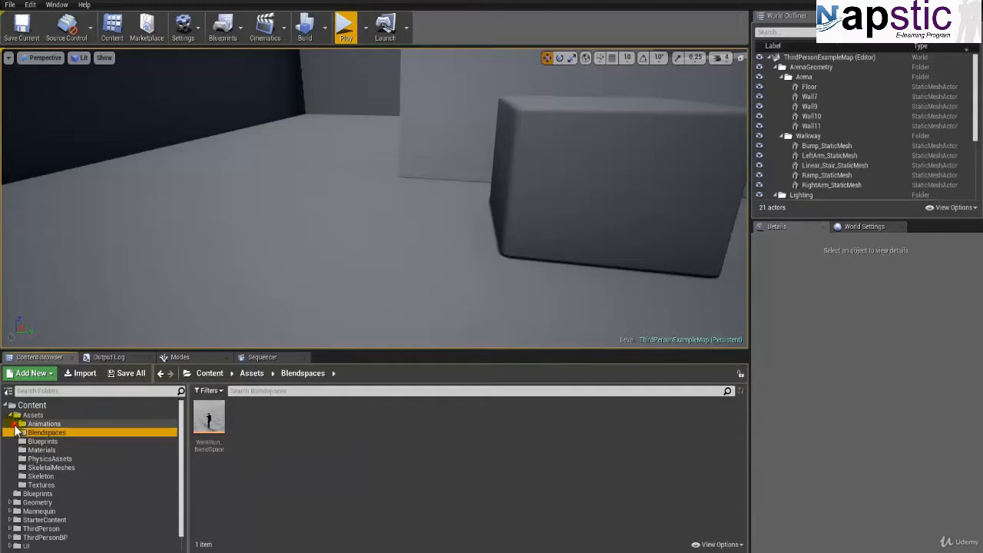
{"action": "right_click", "coordinate": [254, 426]}
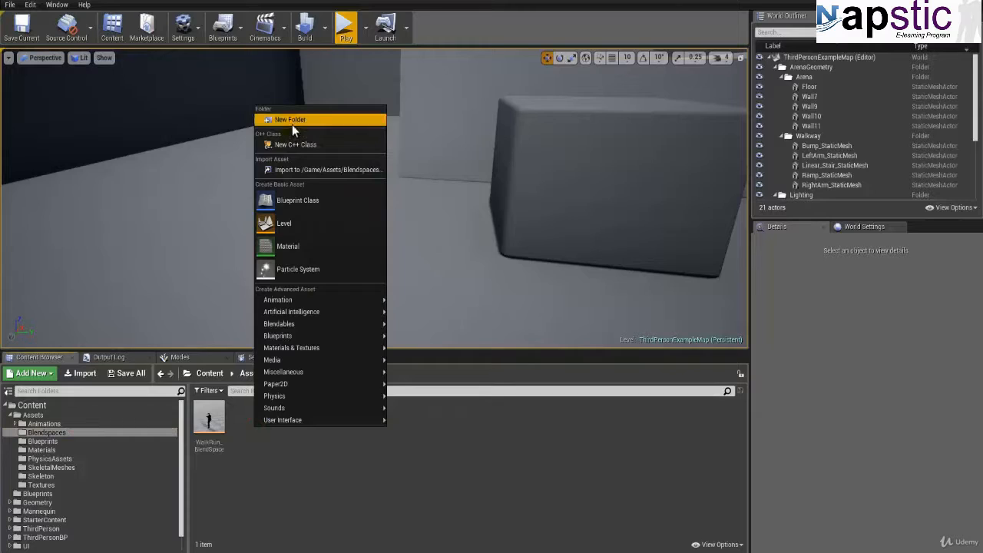
{"action": "left_click", "coordinate": [291, 123]}
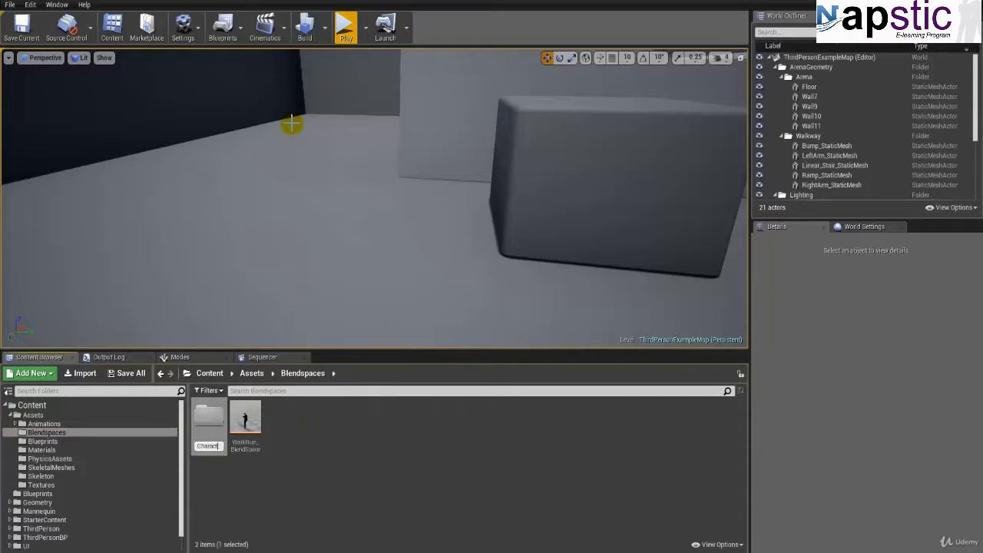
{"action": "type", "text": "Character"}
{"action": "key", "text": "Return"}
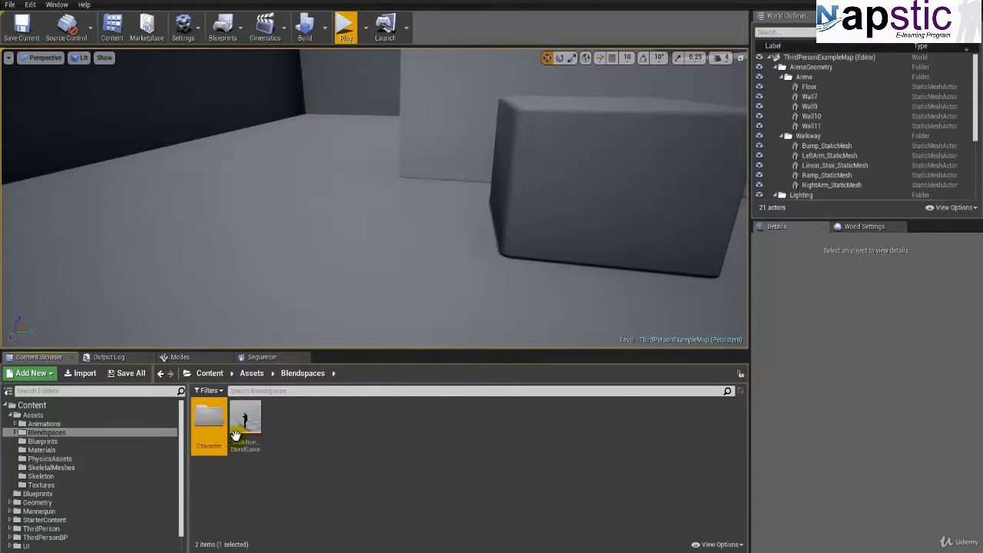
{"action": "left_click_drag", "start_coordinate": [235, 435], "coordinate": [208, 436]}
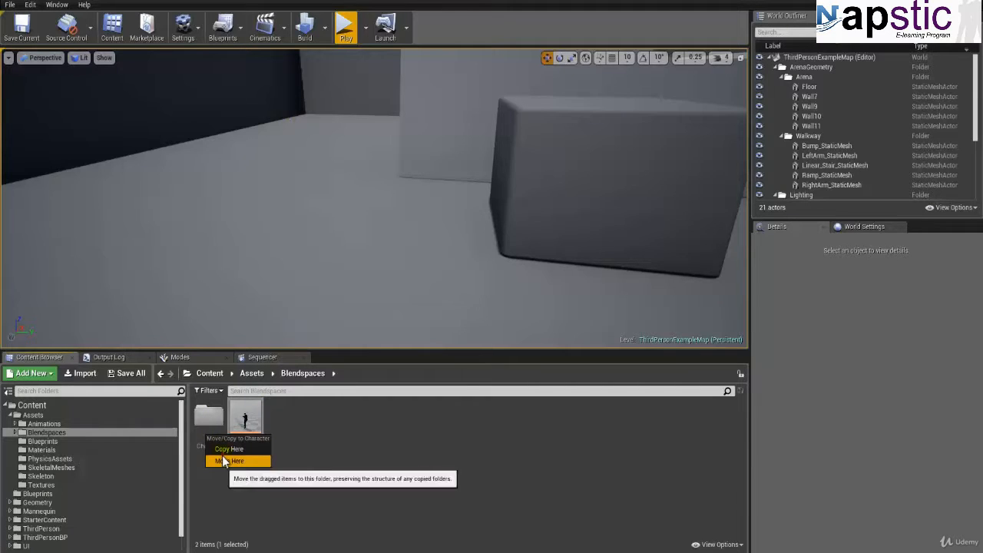
{"action": "left_click", "coordinate": [223, 459]}
Step: Add a Weapons folder alongside the Character folder in Assets/Blendspaces
{"action": "right_click", "coordinate": [253, 429]}
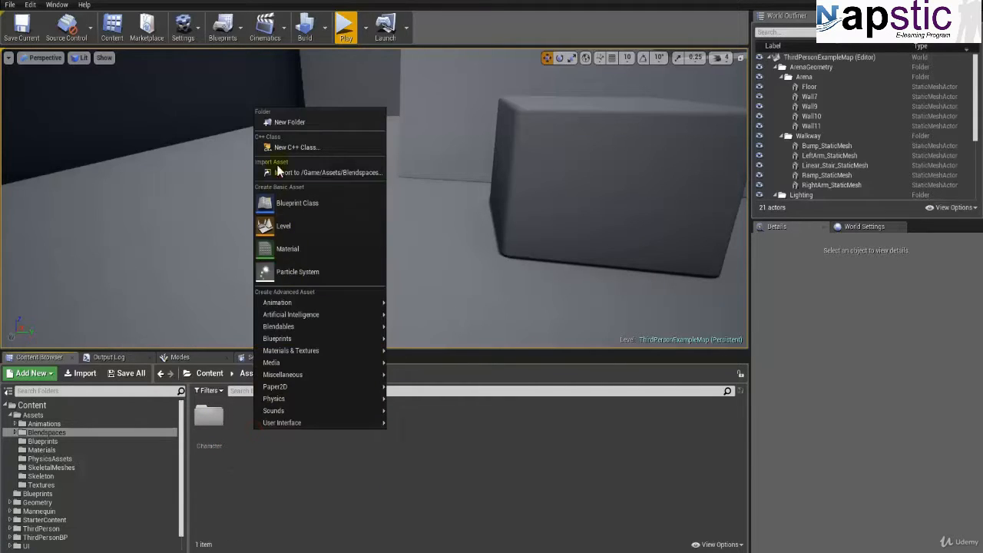
{"action": "left_click", "coordinate": [282, 122]}
{"action": "type", "text": "Weapon"}
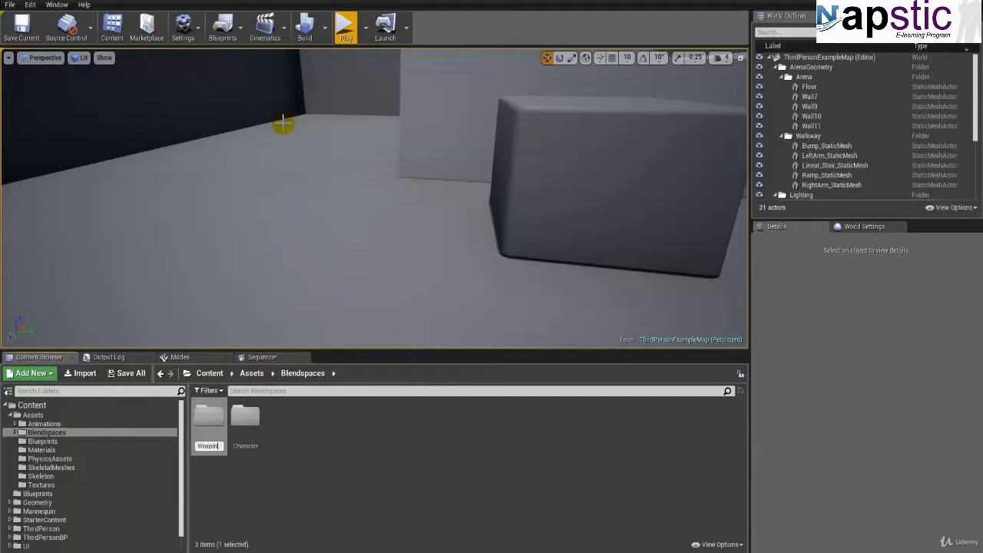
{"action": "type", "text": "s"}
{"action": "key", "text": "Return"}
{"action": "left_click", "coordinate": [287, 435]}
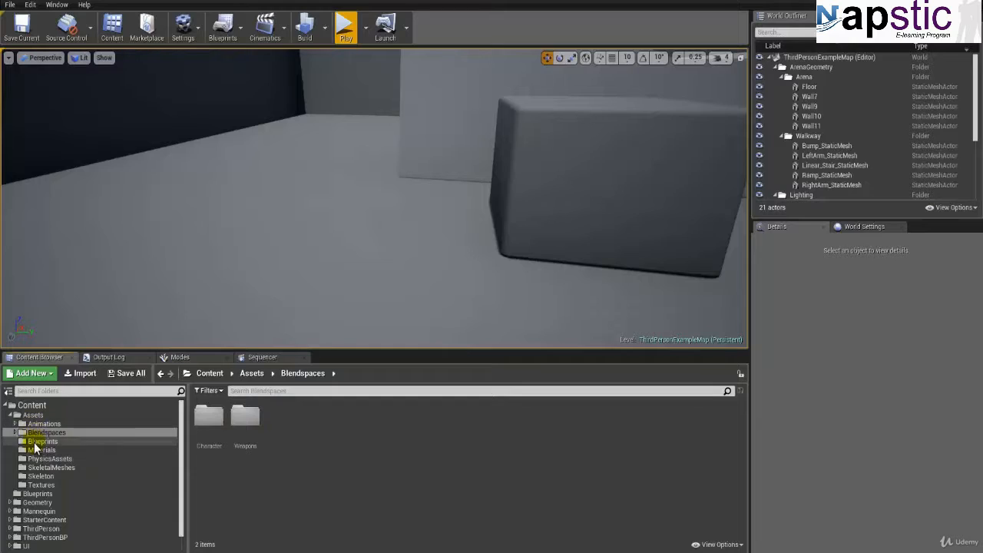
Step: Create a Character folder in Assets/Blueprints
{"action": "left_click", "coordinate": [43, 441]}
{"action": "right_click", "coordinate": [256, 438]}
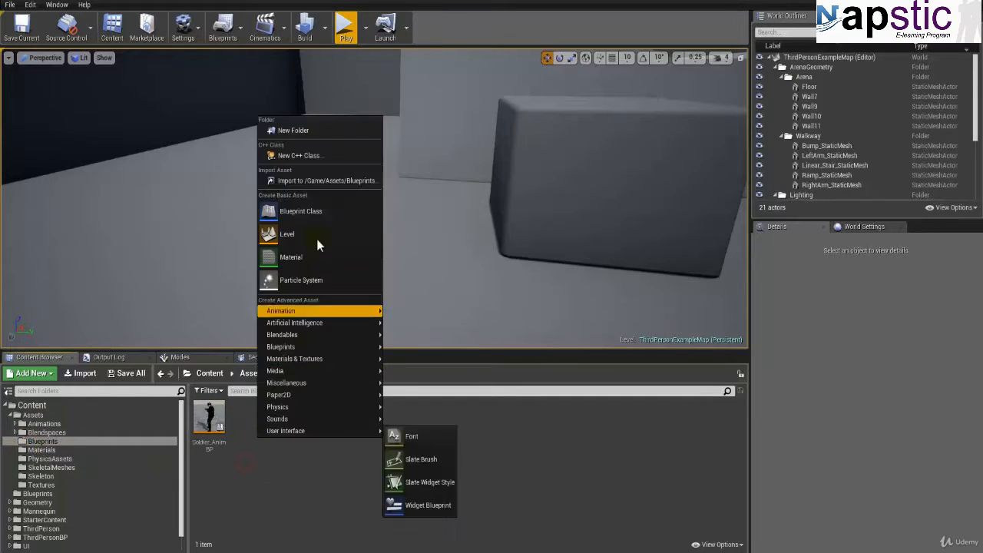
{"action": "left_click", "coordinate": [300, 132]}
{"action": "type", "text": "Character"}
{"action": "key", "text": "Return"}
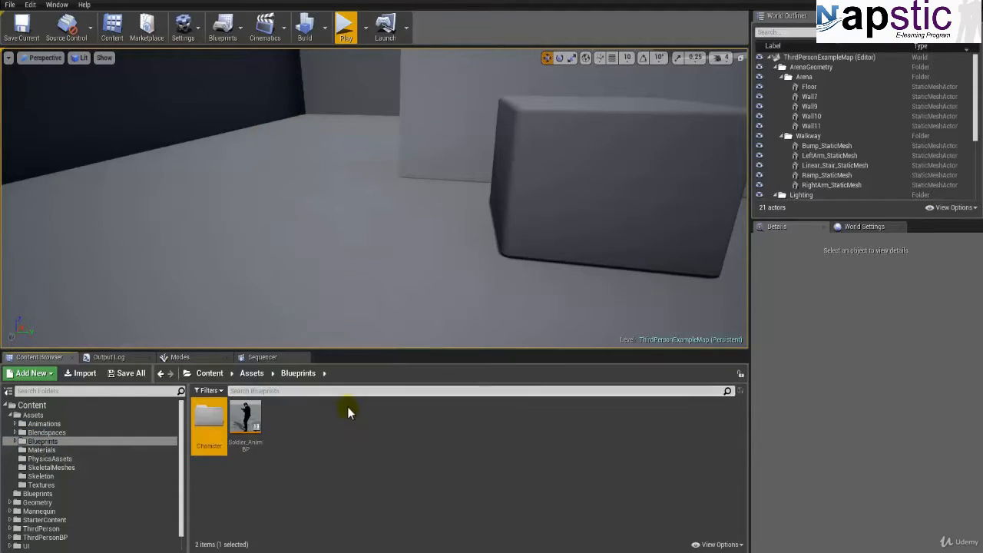
Step: Add a Weapons folder in Assets/Blueprints and move the Soldier animation blueprint into its Character folder
{"action": "left_click", "coordinate": [296, 439]}
{"action": "right_click", "coordinate": [299, 439]}
{"action": "left_click", "coordinate": [331, 128]}
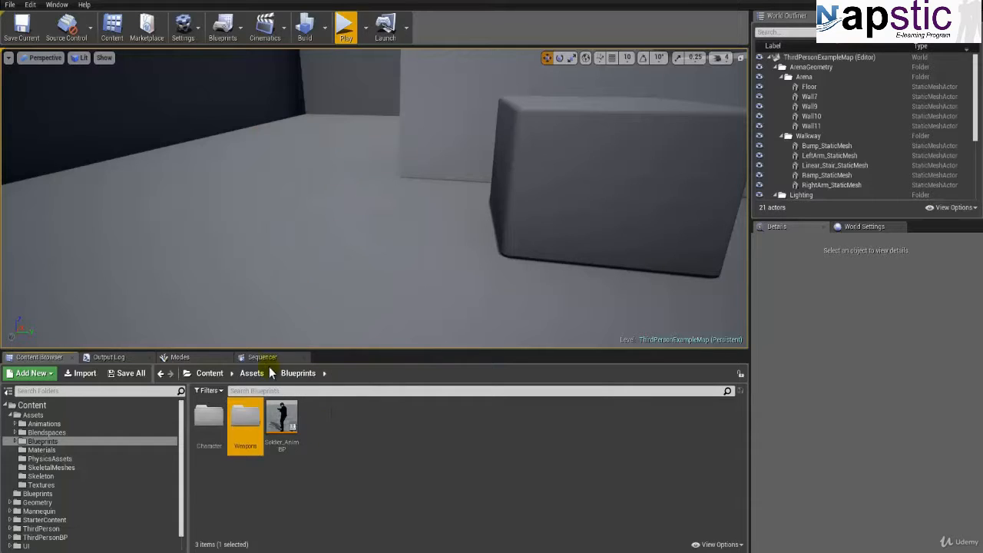
{"action": "left_click_drag", "start_coordinate": [281, 418], "coordinate": [210, 430]}
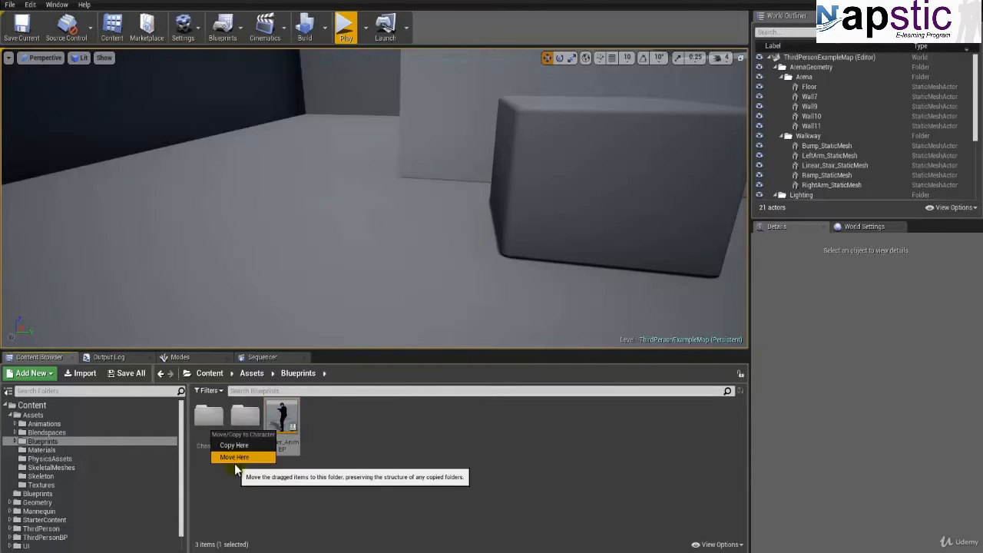
{"action": "left_click", "coordinate": [235, 459]}
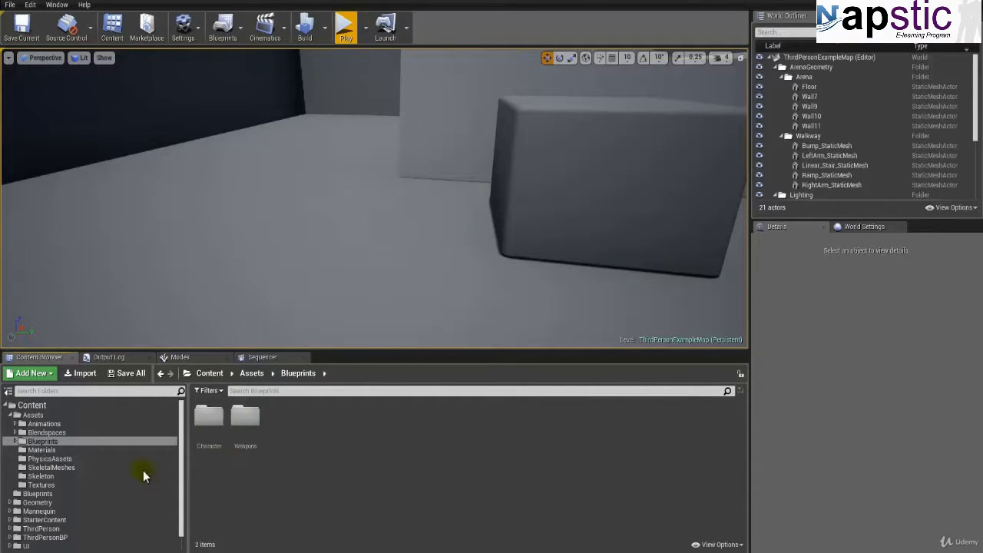
Step: Create two folders named Character and Weapons in Assets/Materials
{"action": "left_click", "coordinate": [39, 449]}
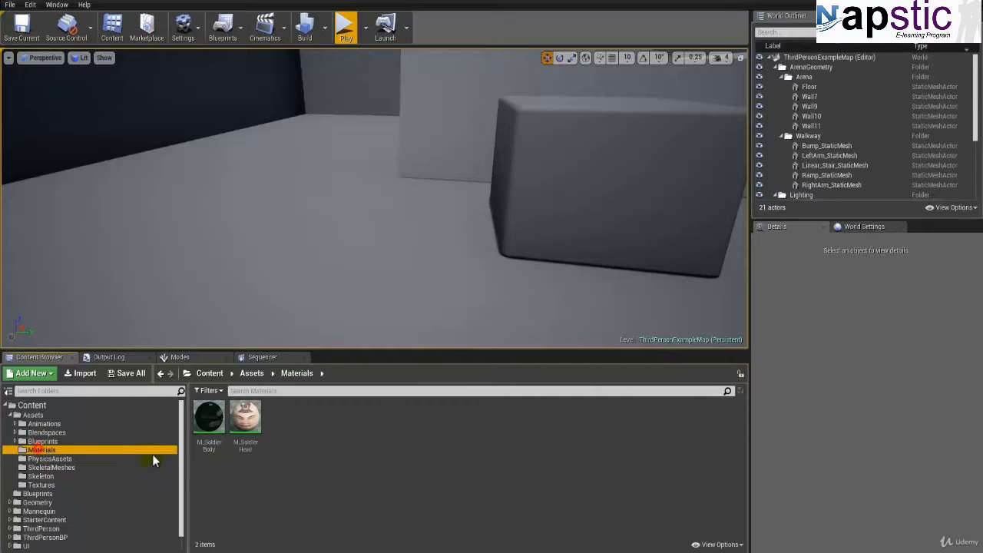
{"action": "right_click", "coordinate": [294, 432]}
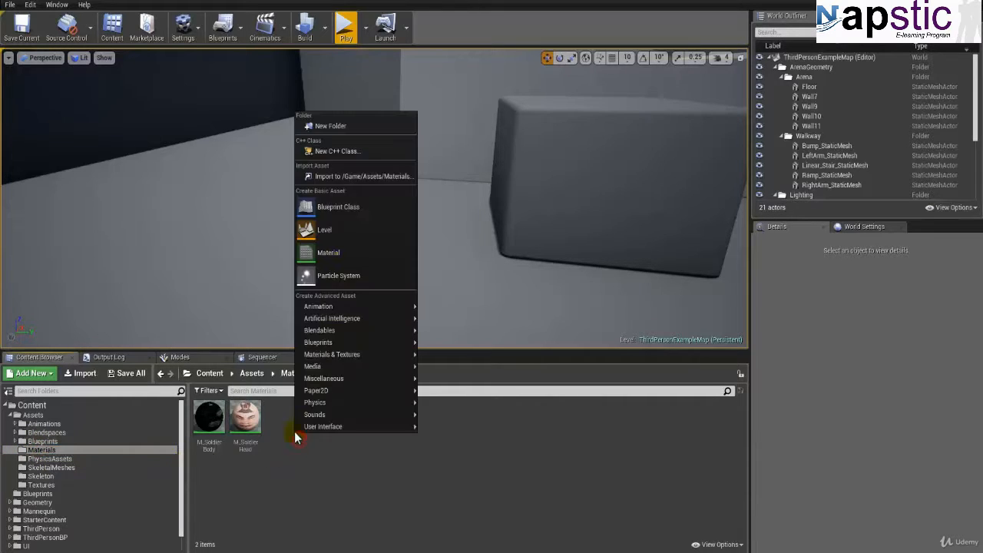
{"action": "left_click", "coordinate": [343, 130]}
{"action": "type", "text": "Charac"}
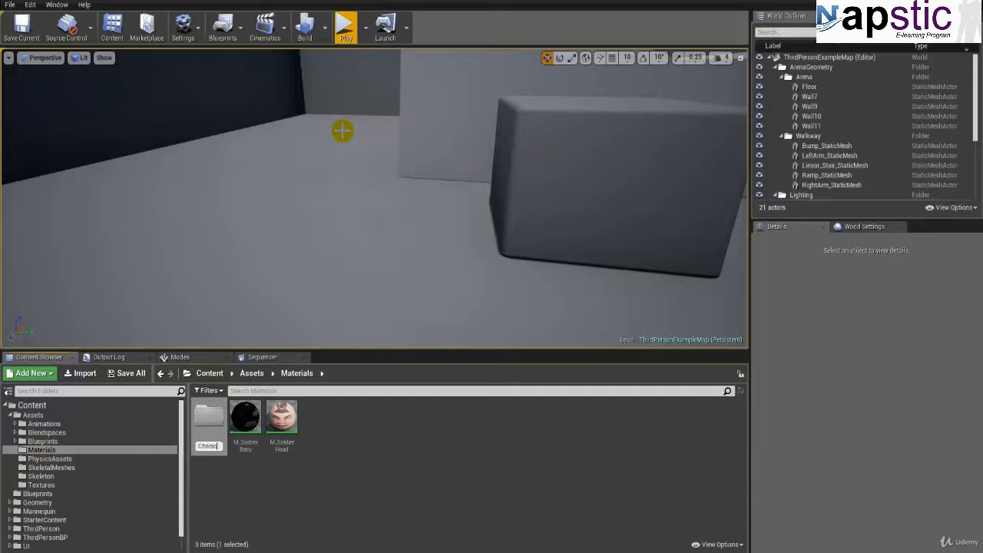
{"action": "type", "text": "ter"}
{"action": "key", "text": "Return"}
{"action": "right_click", "coordinate": [320, 448]}
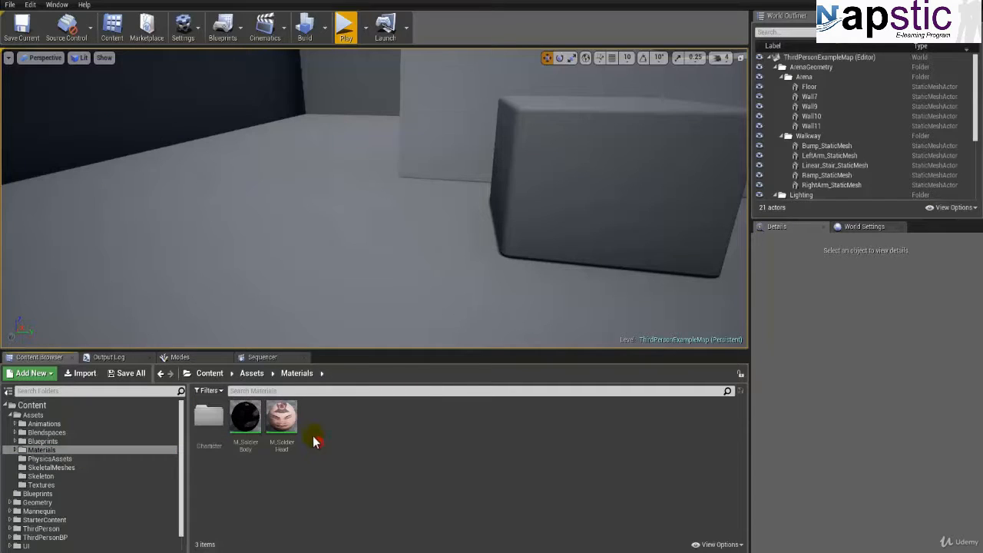
{"action": "left_click", "coordinate": [348, 130]}
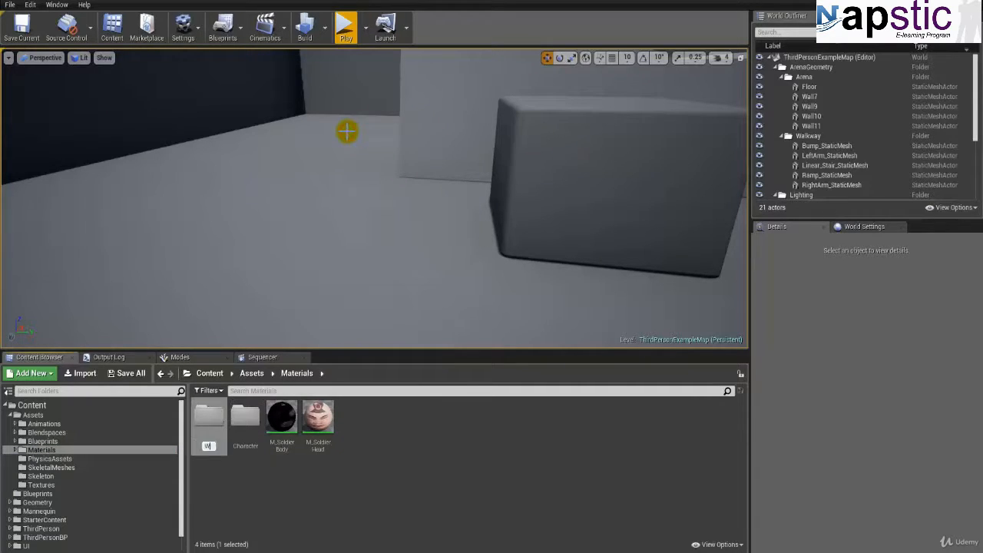
{"action": "type", "text": "Weapons"}
{"action": "key", "text": "Return"}
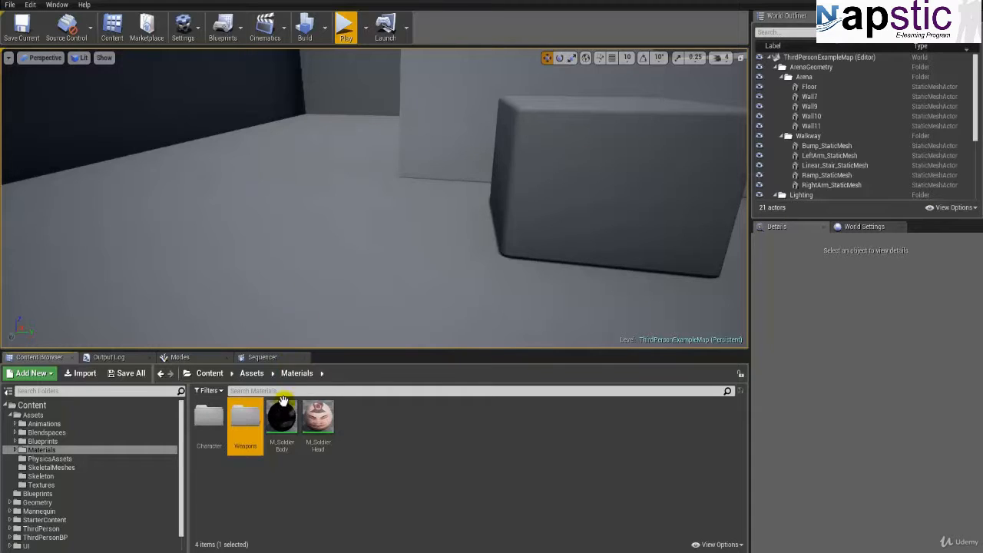
Step: Move the soldier body and soldier head materials into the Character folder of Assets/Materials
{"action": "left_click", "coordinate": [281, 419]}
{"action": "left_click", "coordinate": [318, 419], "text": "shift"}
{"action": "left_click_drag", "start_coordinate": [318, 418], "coordinate": [215, 439]}
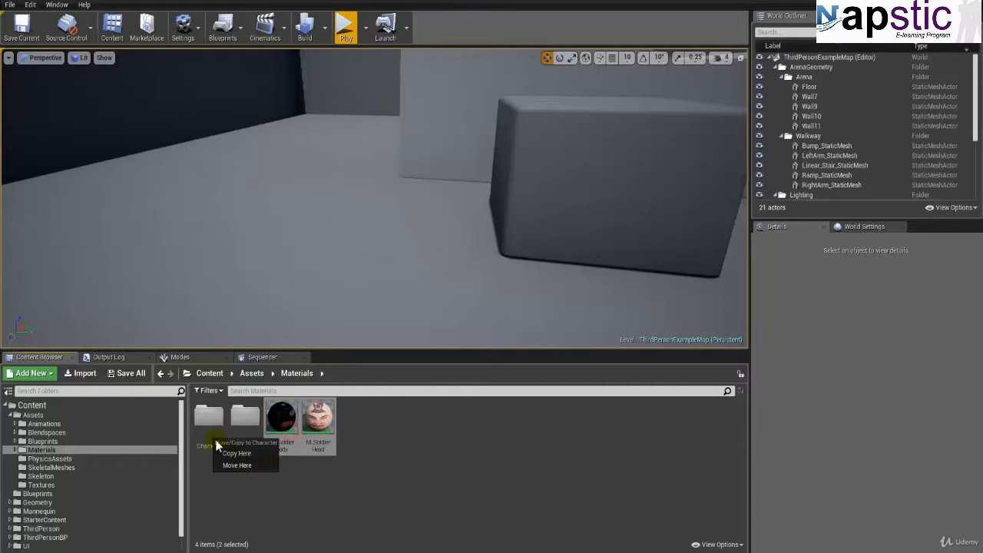
{"action": "left_click", "coordinate": [239, 468]}
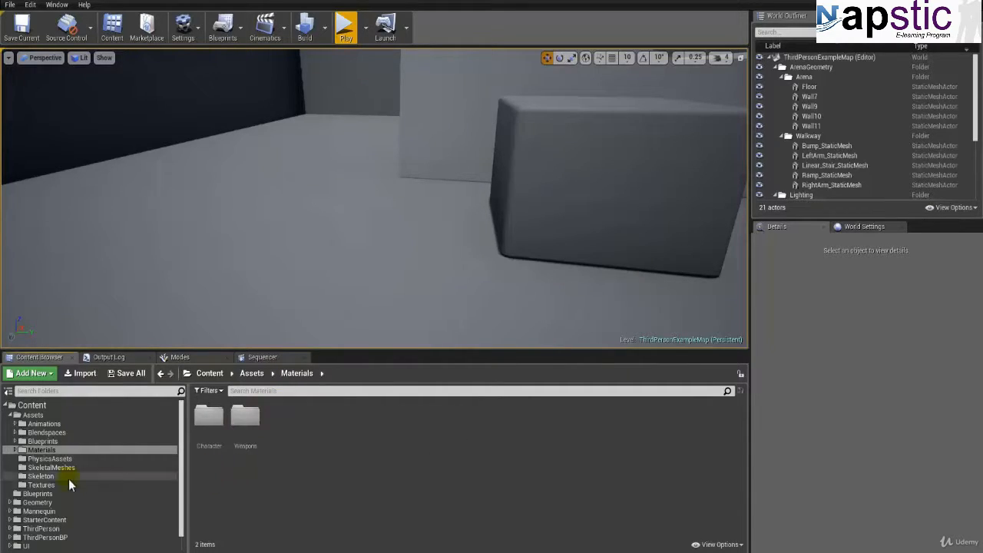
Step: Create a Character folder in Assets/PhysicsAssets
{"action": "left_click", "coordinate": [54, 458]}
{"action": "right_click", "coordinate": [291, 471]}
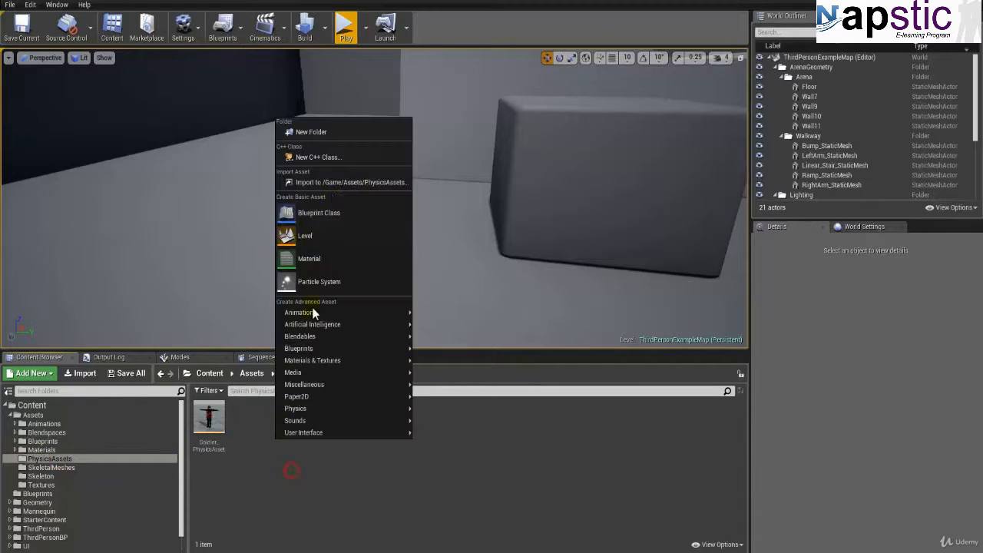
{"action": "left_click", "coordinate": [320, 133]}
{"action": "type", "text": "Charact"}
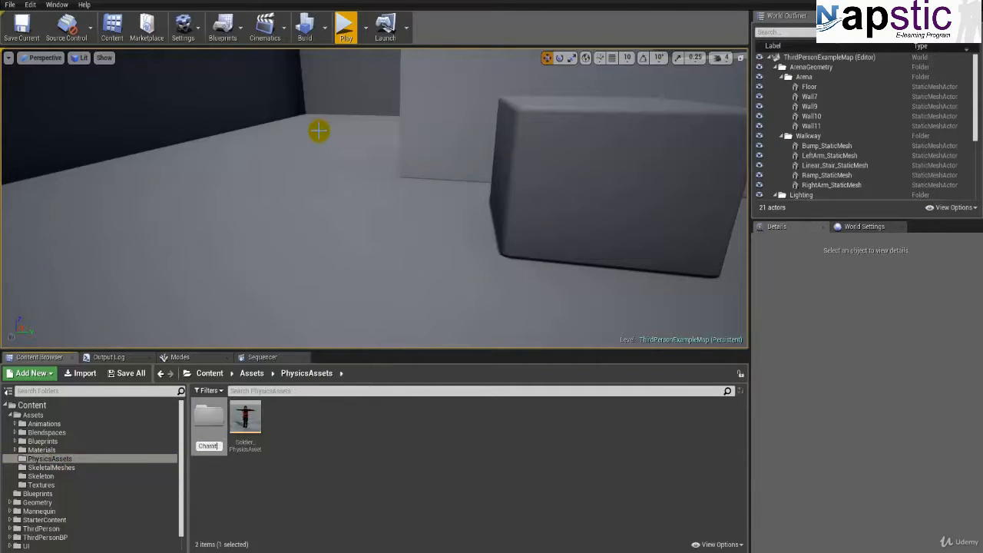
{"action": "type", "text": "er"}
{"action": "key", "text": "Return"}
{"action": "key", "text": "F2"}
{"action": "key", "text": "Return"}
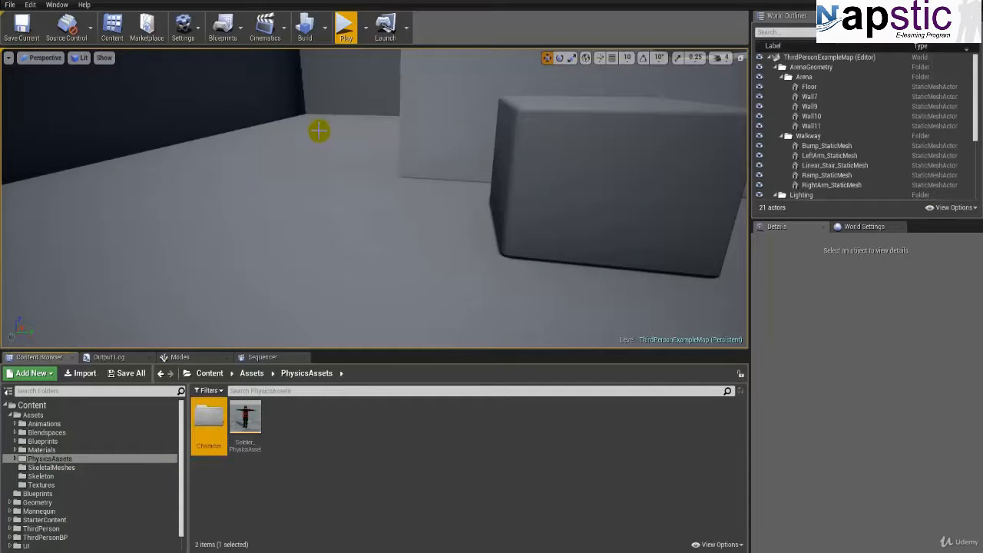
Step: Add a Weapons folder in Assets/PhysicsAssets and move the Soldier physics asset into its Character folder
{"action": "left_click", "coordinate": [286, 453]}
{"action": "right_click", "coordinate": [286, 453]}
{"action": "left_click", "coordinate": [307, 137]}
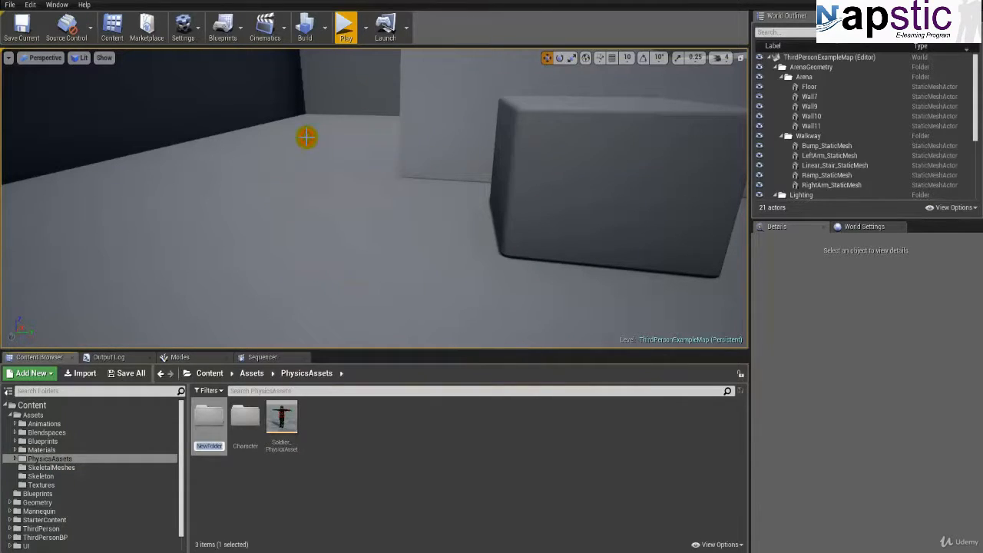
{"action": "type", "text": "Weapons"}
{"action": "key", "text": "Return"}
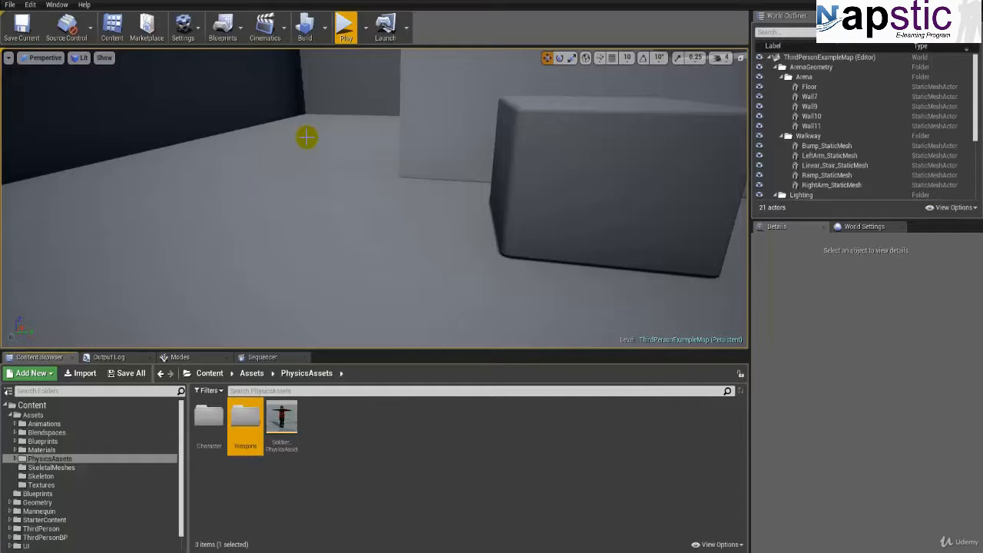
{"action": "left_click_drag", "start_coordinate": [292, 437], "coordinate": [208, 443]}
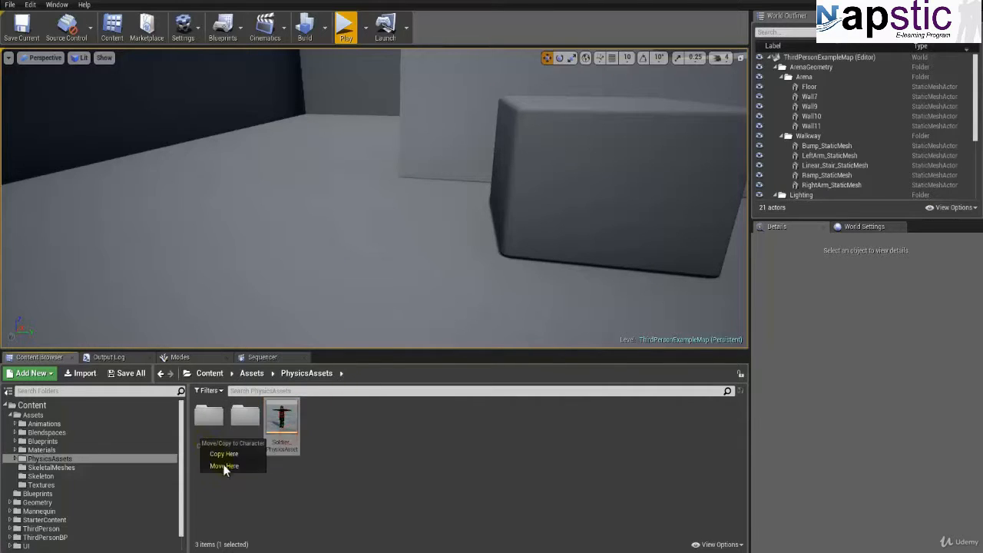
{"action": "left_click", "coordinate": [222, 465]}
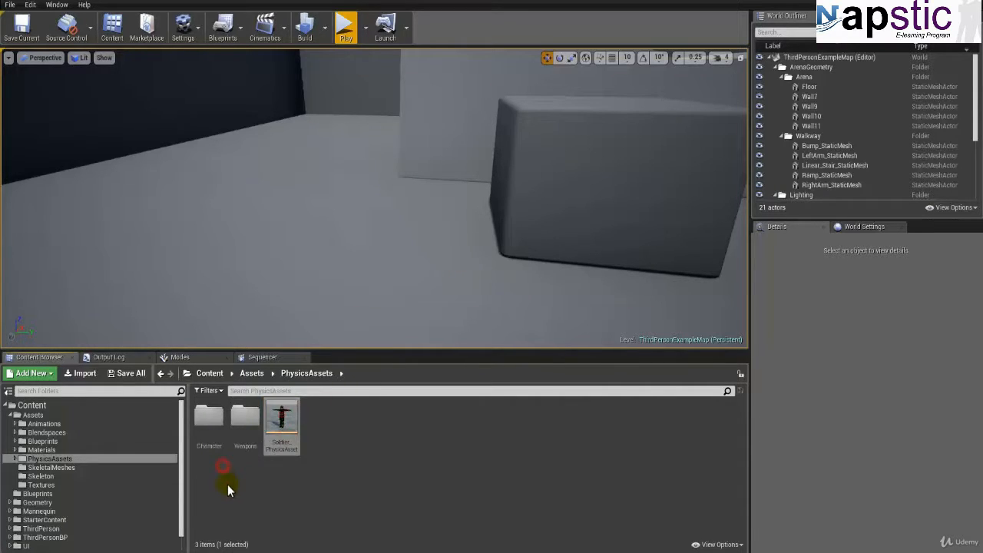
Step: Create a Character folder in Assets/SkeletalMeshes
{"action": "left_click", "coordinate": [60, 469]}
{"action": "right_click", "coordinate": [264, 438]}
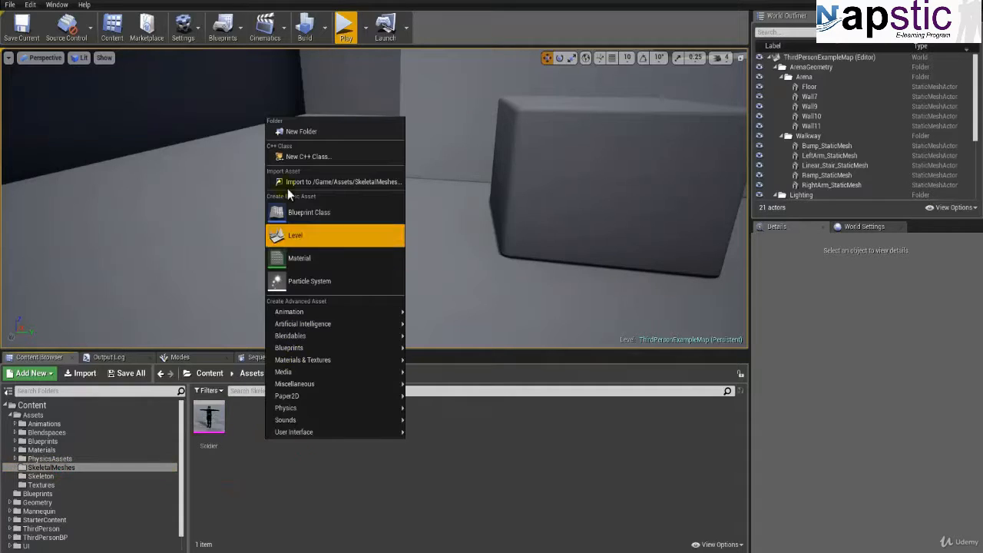
{"action": "left_click", "coordinate": [304, 128]}
{"action": "type", "text": "Character"}
{"action": "key", "text": "Return"}
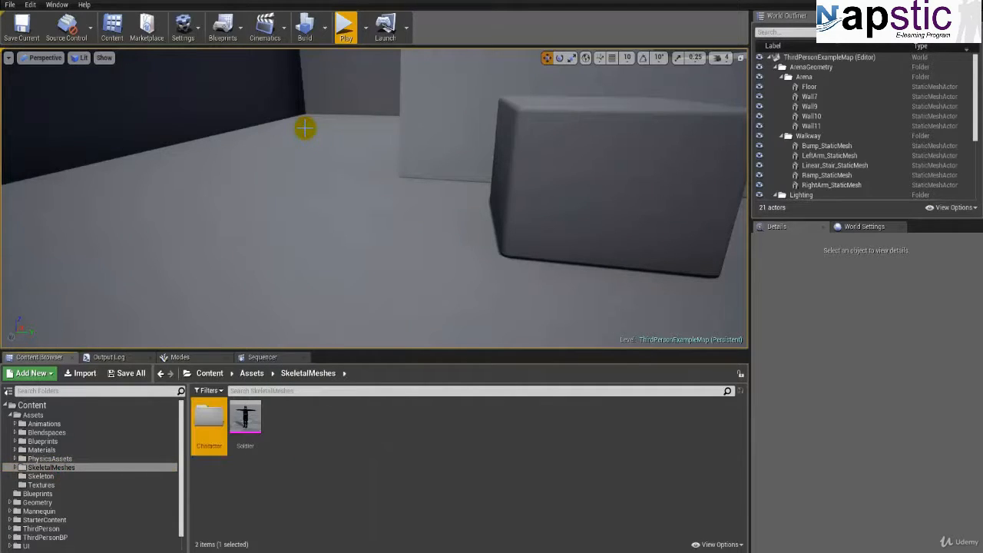
Step: Add a Weapons folder in Assets/SkeletalMeshes and move the Soldier skeletal mesh into its Character folder
{"action": "left_click", "coordinate": [283, 430]}
{"action": "right_click", "coordinate": [284, 431]}
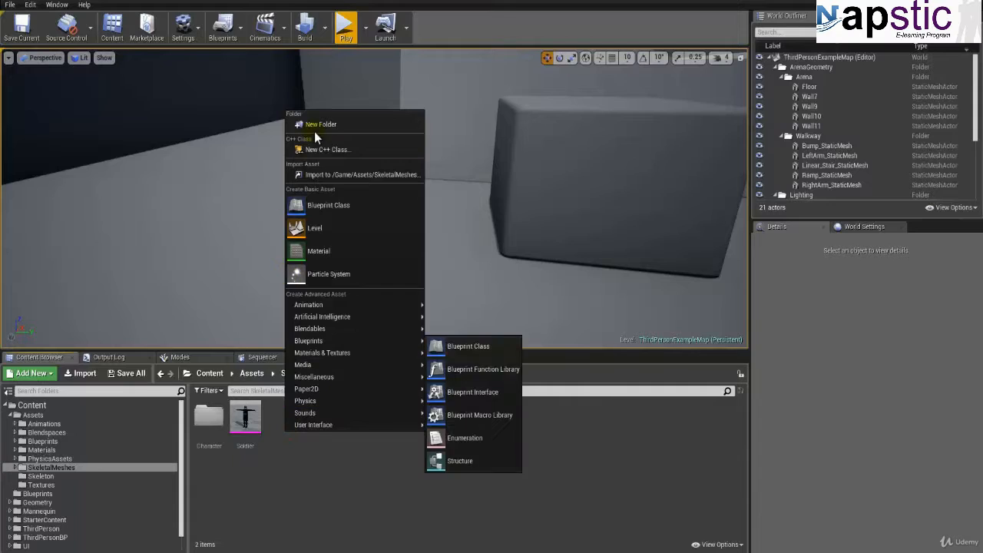
{"action": "left_click", "coordinate": [318, 123]}
{"action": "type", "text": "Weapons"}
{"action": "key", "text": "Return"}
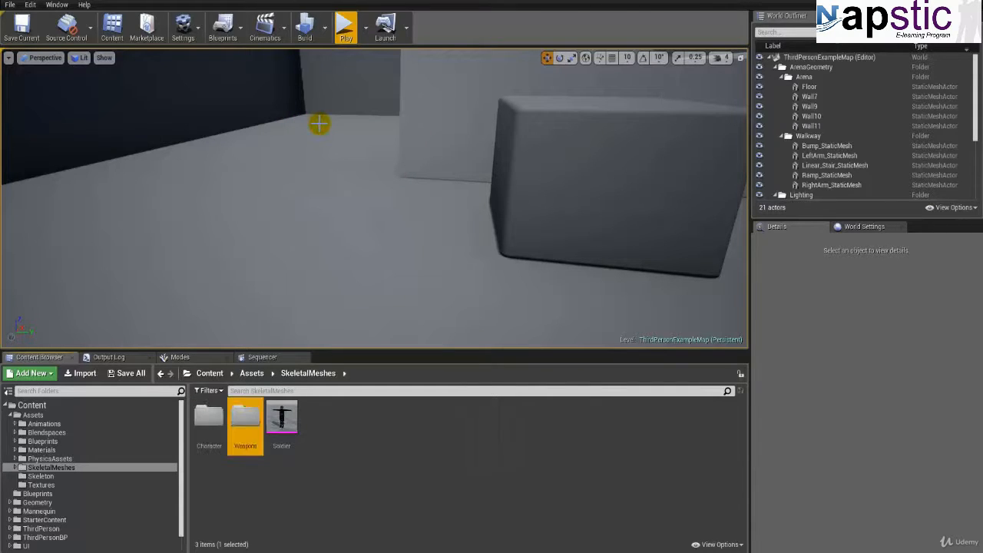
{"action": "left_click_drag", "start_coordinate": [282, 417], "coordinate": [203, 435]}
{"action": "left_click", "coordinate": [225, 458]}
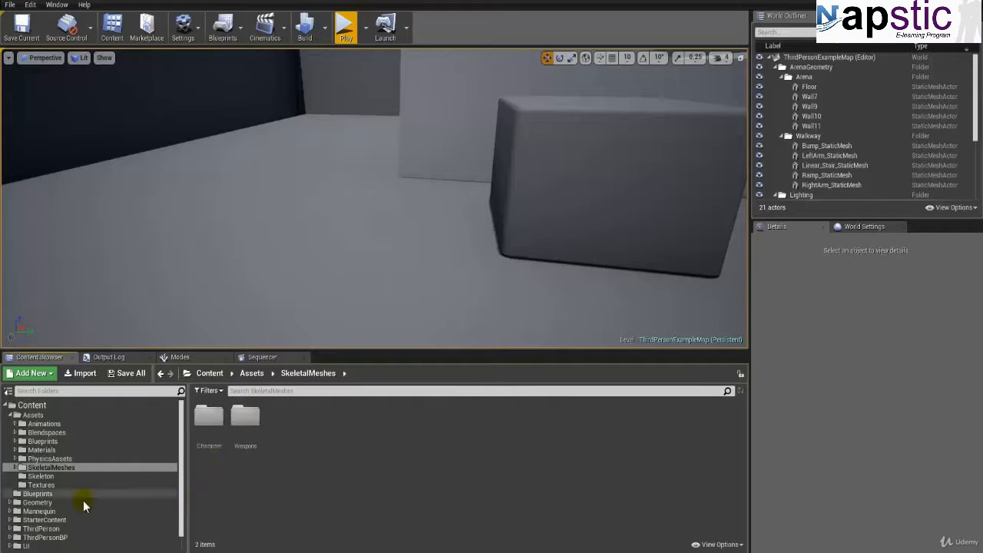
Step: Create a Character folder in Assets/Skeleton and move the Soldier skeleton into it
{"action": "left_click", "coordinate": [42, 476]}
{"action": "right_click", "coordinate": [254, 435]}
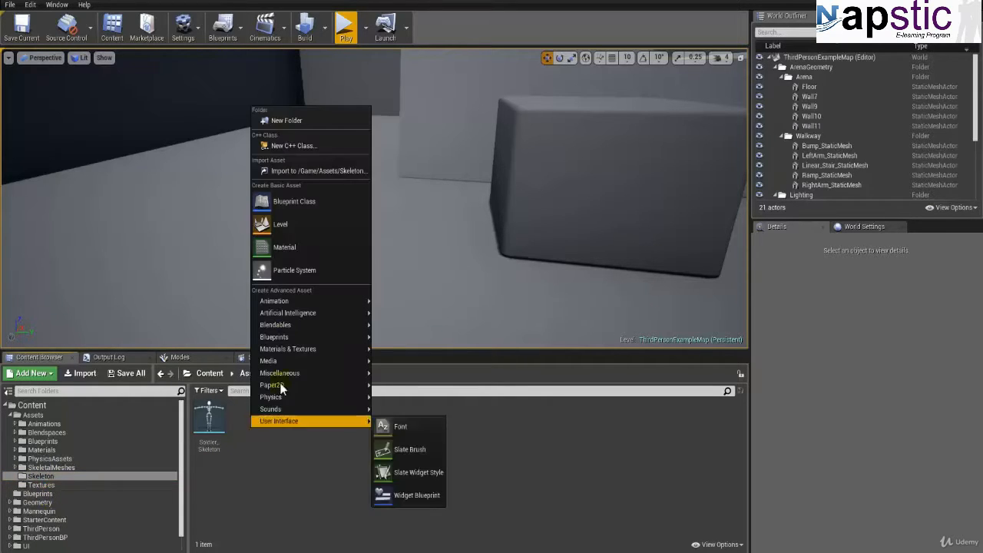
{"action": "left_click", "coordinate": [283, 121]}
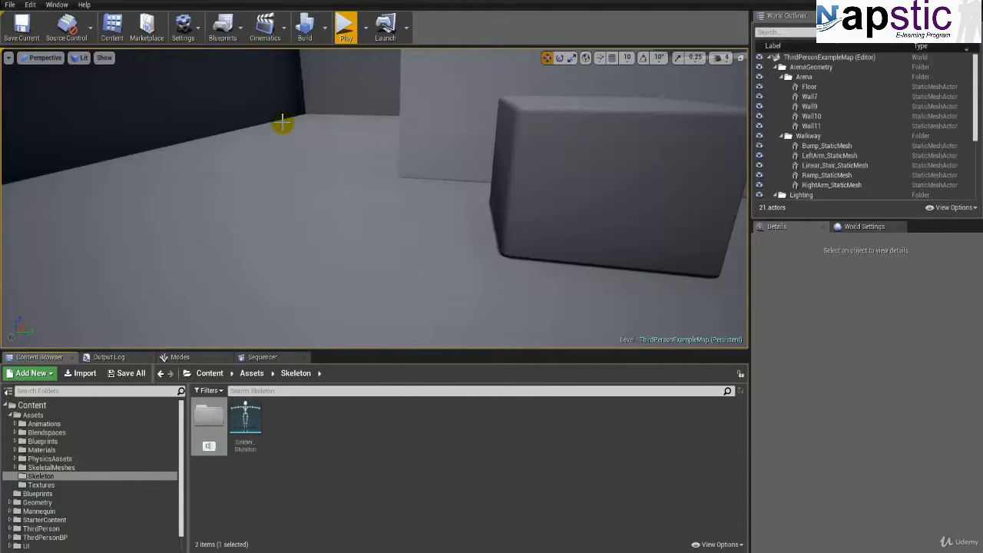
{"action": "key", "text": "Return"}
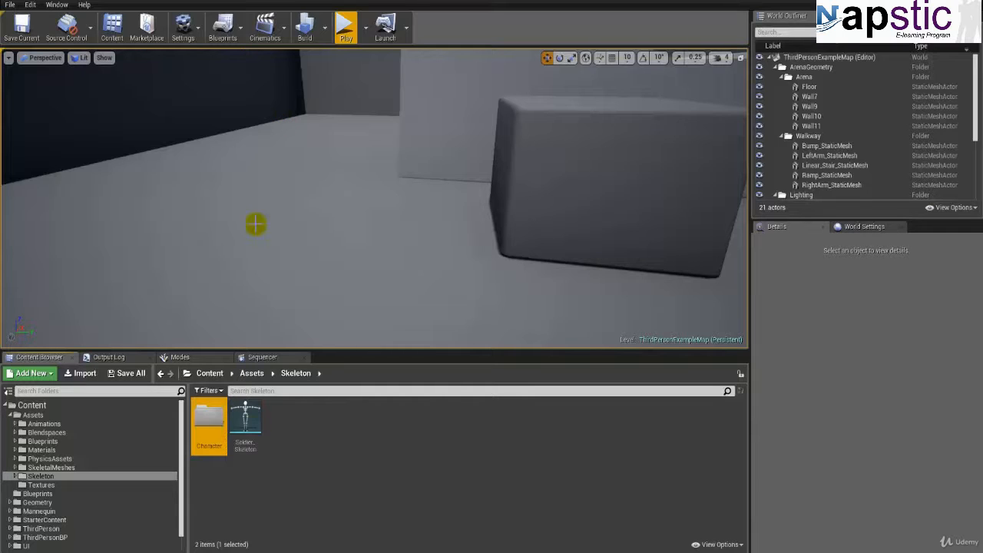
{"action": "left_click_drag", "start_coordinate": [245, 426], "coordinate": [212, 450]}
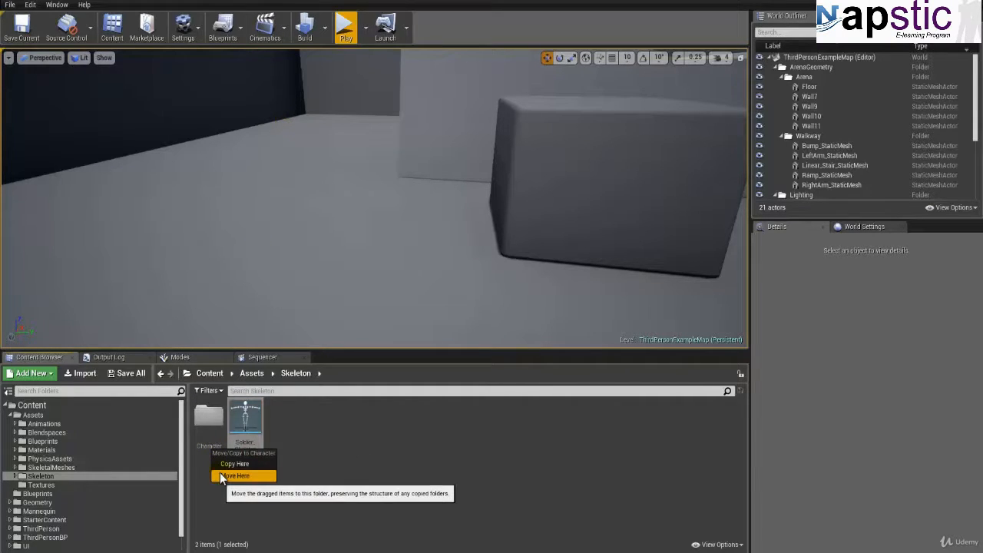
{"action": "left_click", "coordinate": [223, 476]}
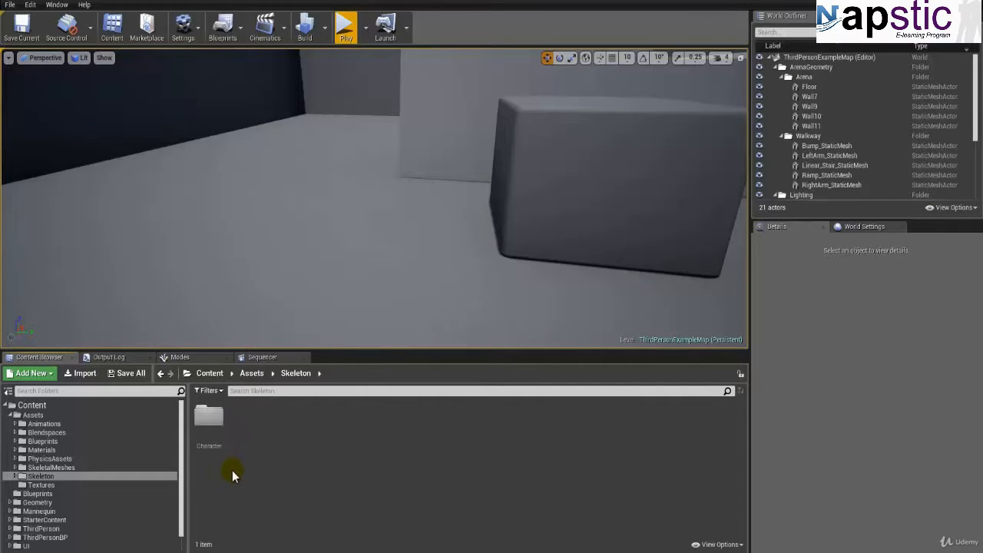
Step: Add a Weapons folder in Assets/Skeleton
{"action": "right_click", "coordinate": [255, 434]}
{"action": "left_click", "coordinate": [283, 126]}
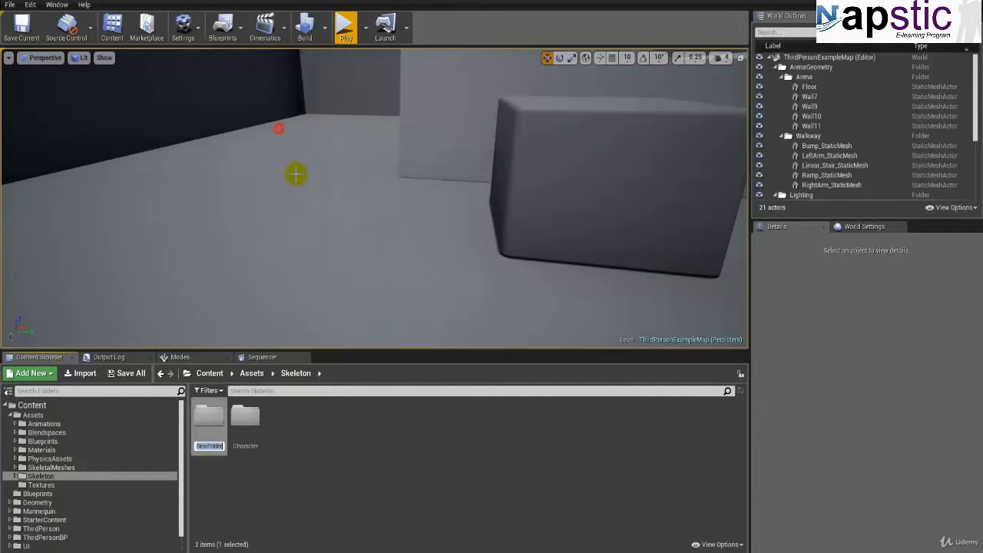
{"action": "type", "text": "Weapons"}
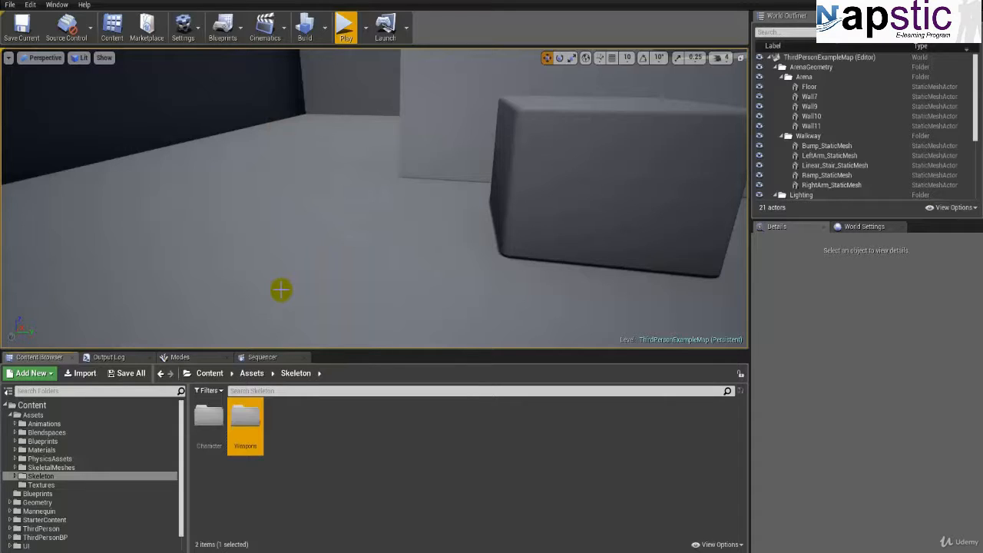
Step: Create a Character folder in Assets/Textures
{"action": "left_click", "coordinate": [53, 485]}
{"action": "left_click", "coordinate": [231, 469]}
{"action": "right_click", "coordinate": [233, 470]}
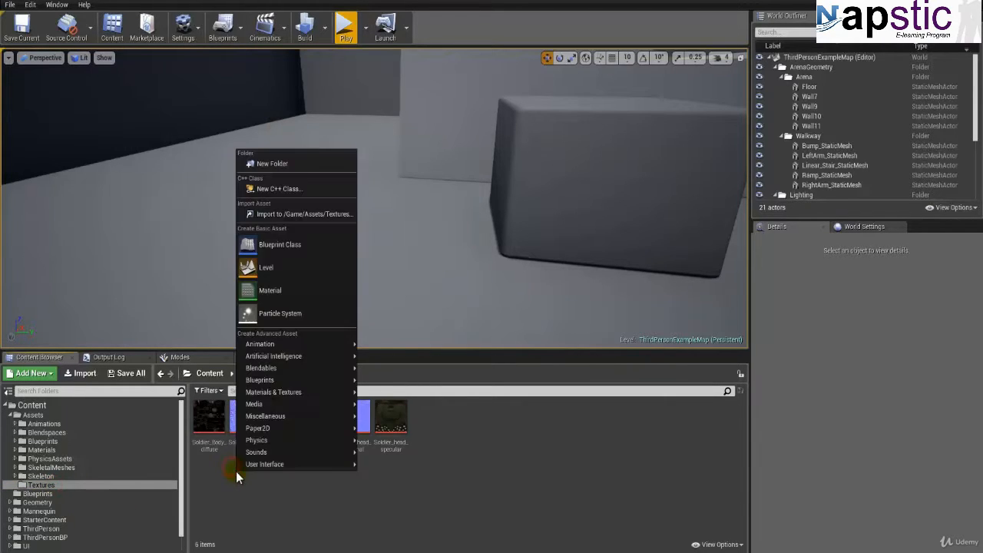
{"action": "left_click", "coordinate": [291, 166]}
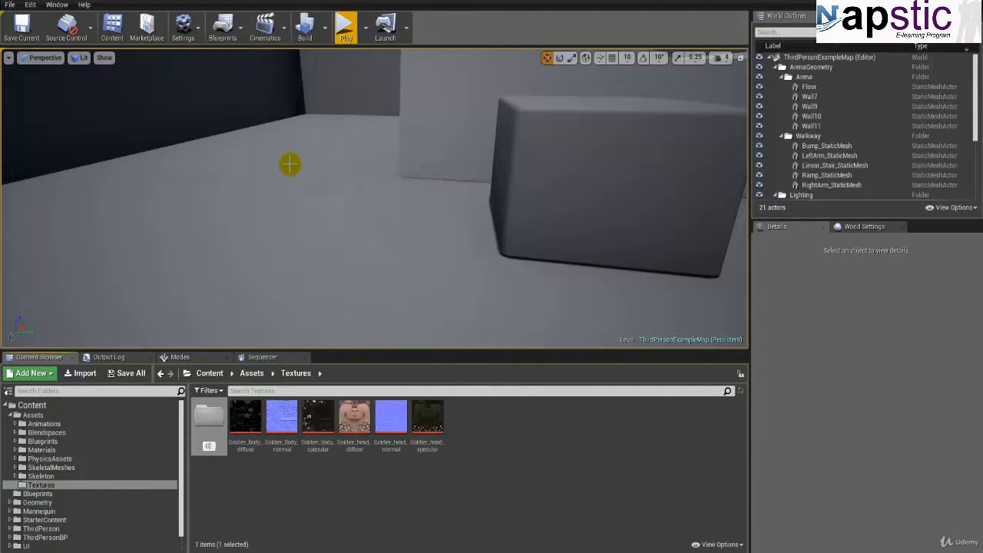
{"action": "type", "text": "Character"}
{"action": "key", "text": "Return"}
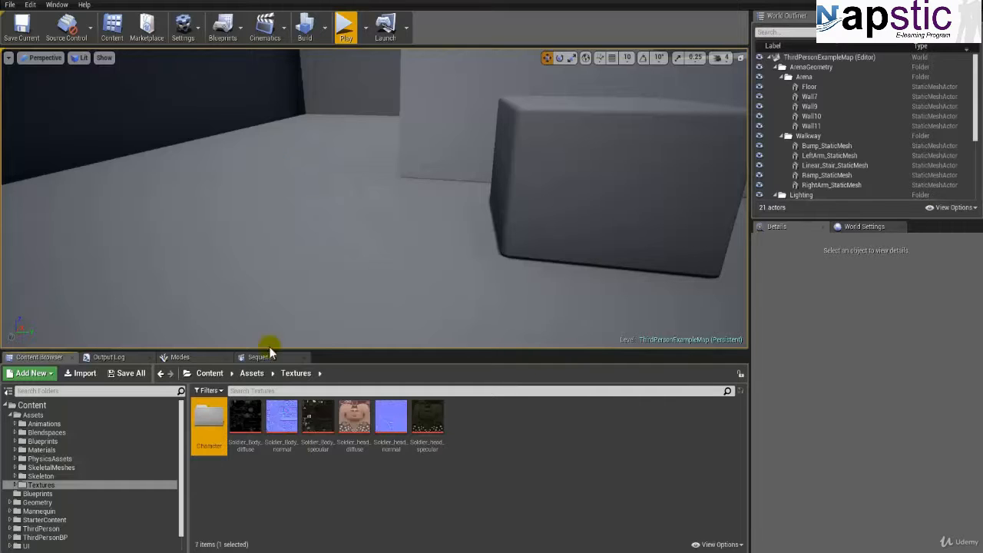
Step: Move all the Soldier body and head textures into the Character folder of Assets/Textures
{"action": "left_click", "coordinate": [250, 430]}
{"action": "left_click", "coordinate": [427, 428], "text": "shift"}
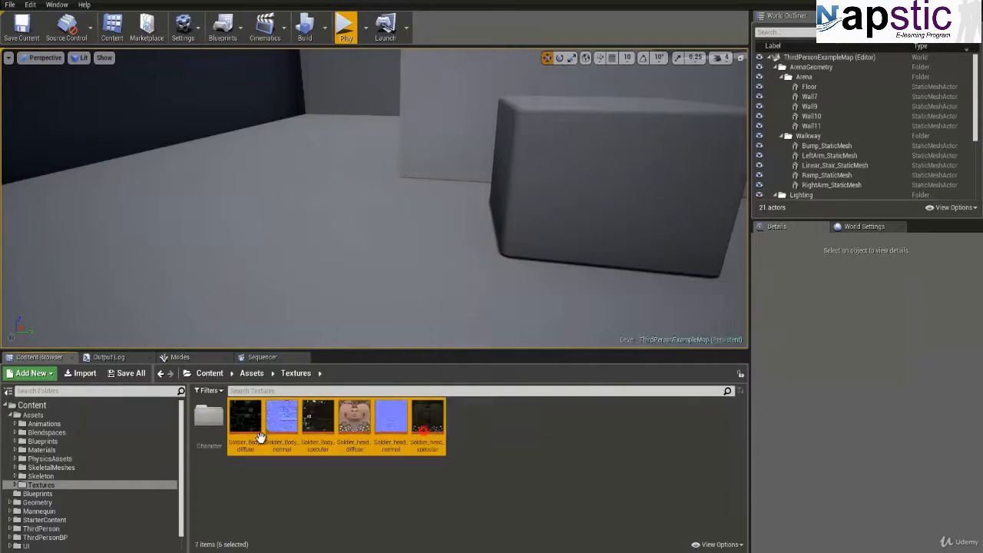
{"action": "left_click_drag", "start_coordinate": [261, 437], "coordinate": [201, 451]}
{"action": "left_click", "coordinate": [213, 472]}
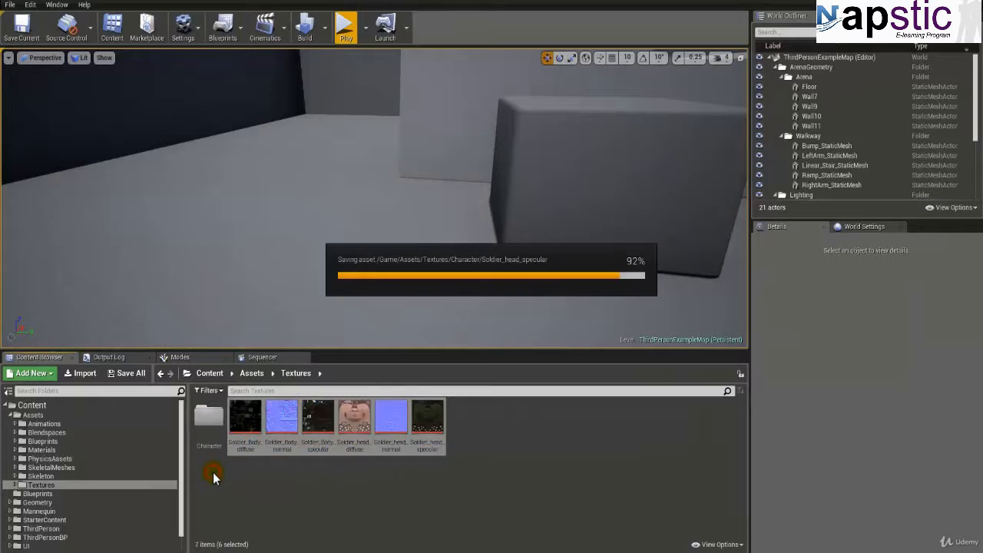
Step: Add a Weapons folder in Assets/Textures
{"action": "right_click", "coordinate": [266, 437]}
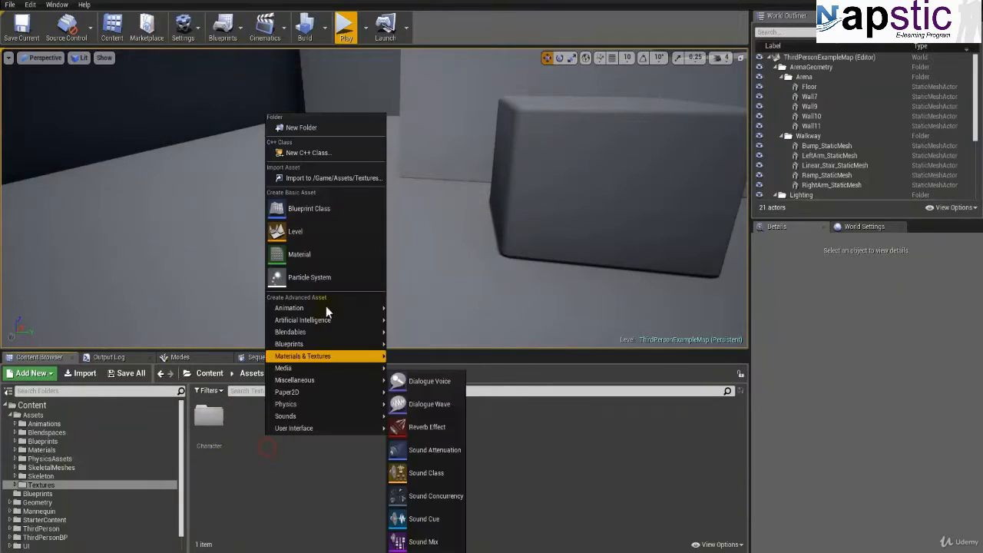
{"action": "left_click", "coordinate": [311, 151]}
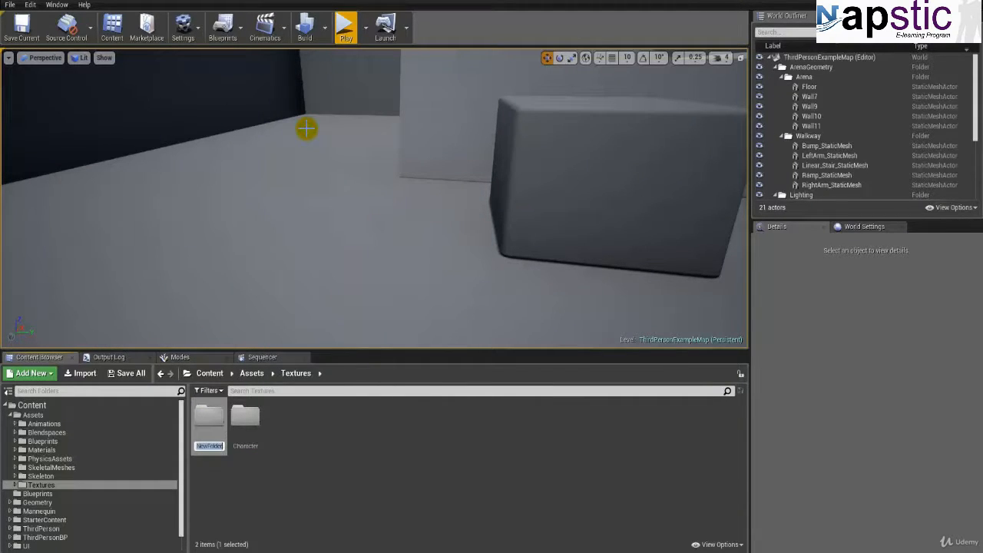
{"action": "type", "text": "Weapons"}
{"action": "key", "text": "Return"}
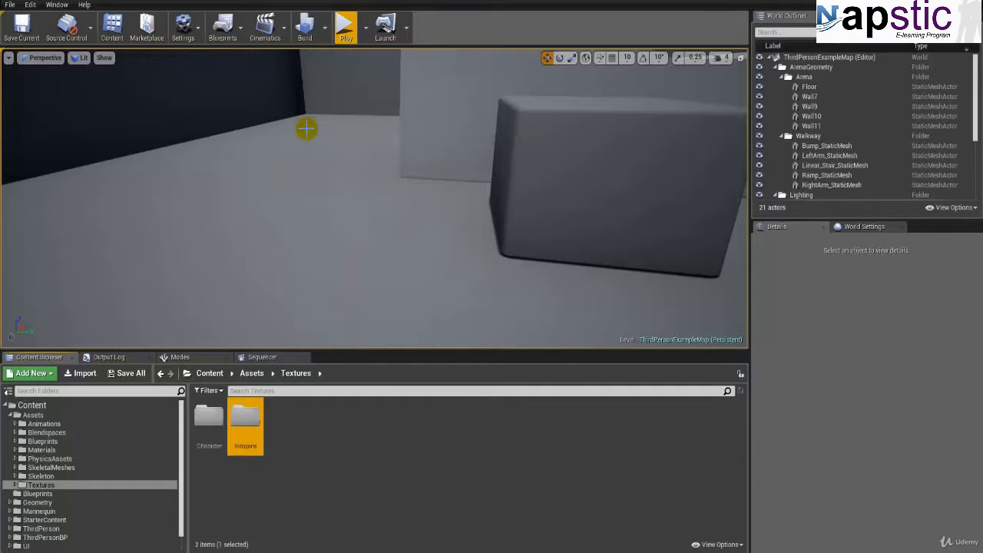
Step: Open Assets/SkeletalMeshes/Weapons and bring in AK47.obj and M4A1.fbx from the Raw Assets/Weapon folder in File Explorer
{"action": "left_click", "coordinate": [48, 466]}
{"action": "double_click", "coordinate": [245, 427]}
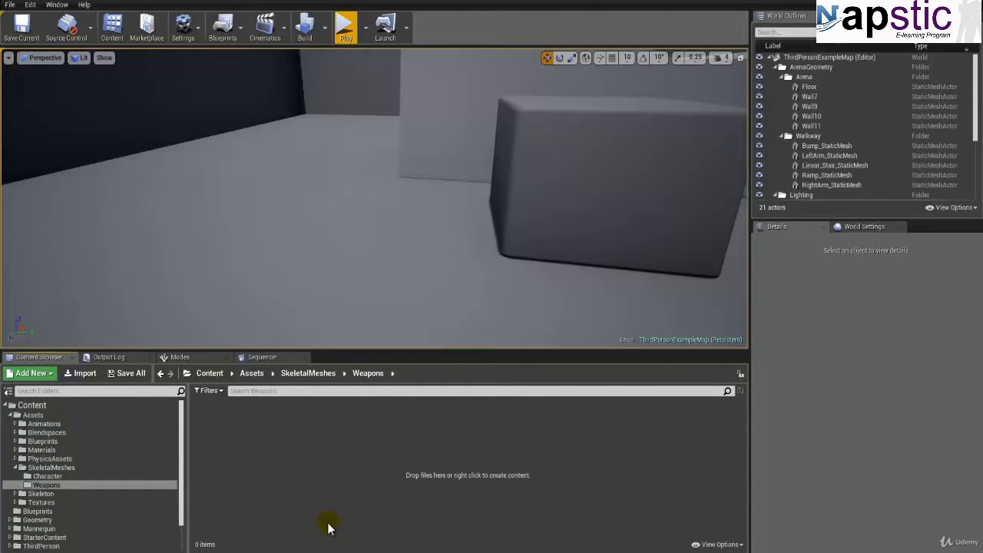
{"action": "left_click", "coordinate": [325, 552]}
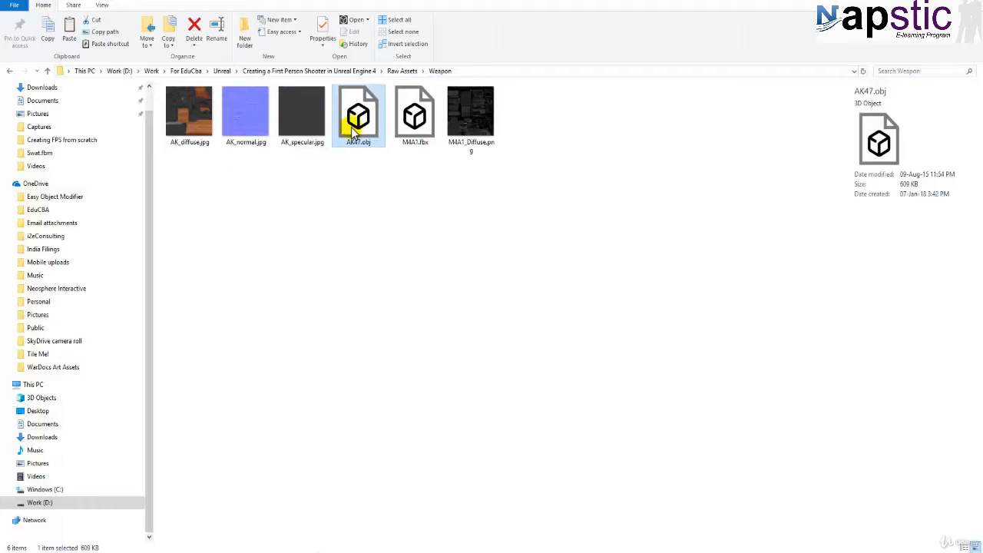
{"action": "left_click", "coordinate": [197, 143]}
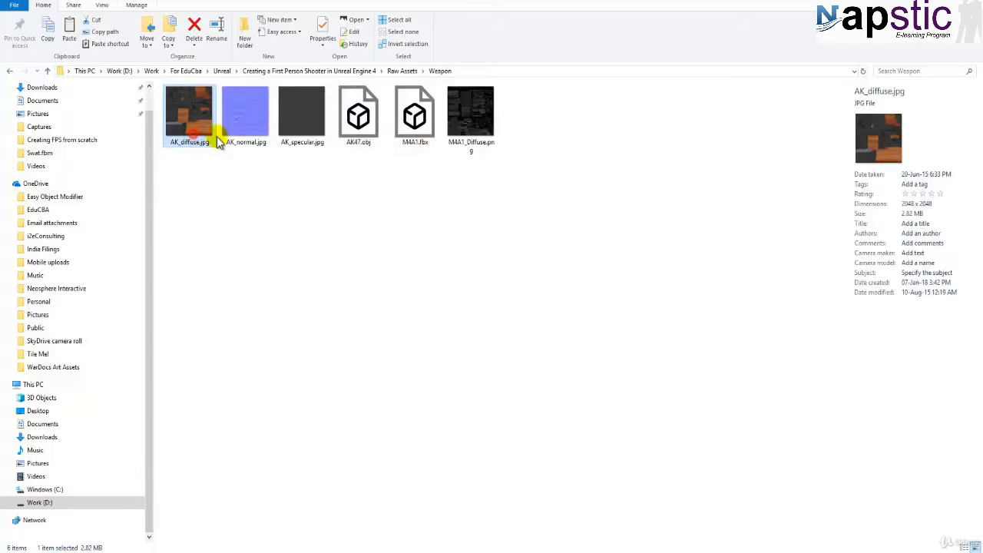
{"action": "left_click", "coordinate": [477, 115], "text": "shift"}
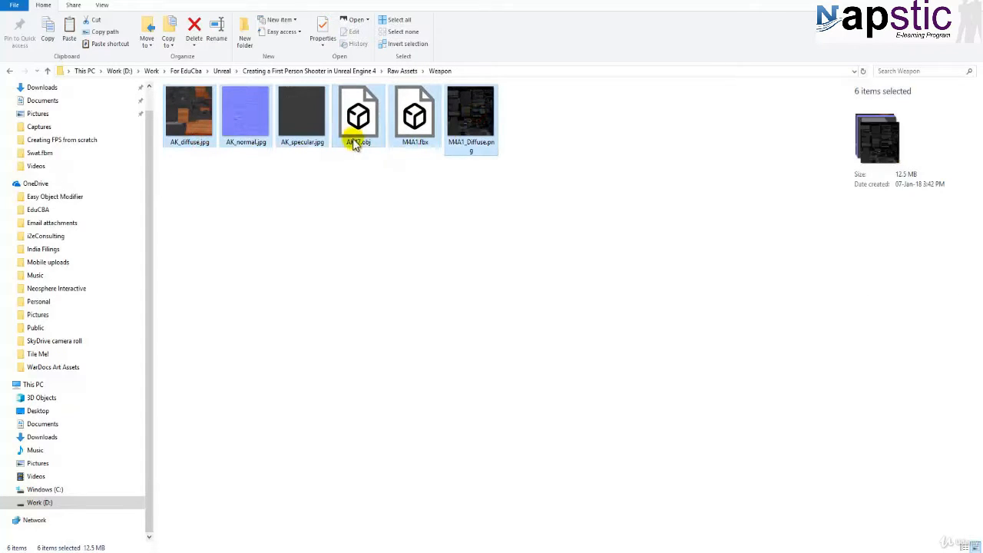
{"action": "left_click_drag", "start_coordinate": [353, 136], "coordinate": [386, 171]}
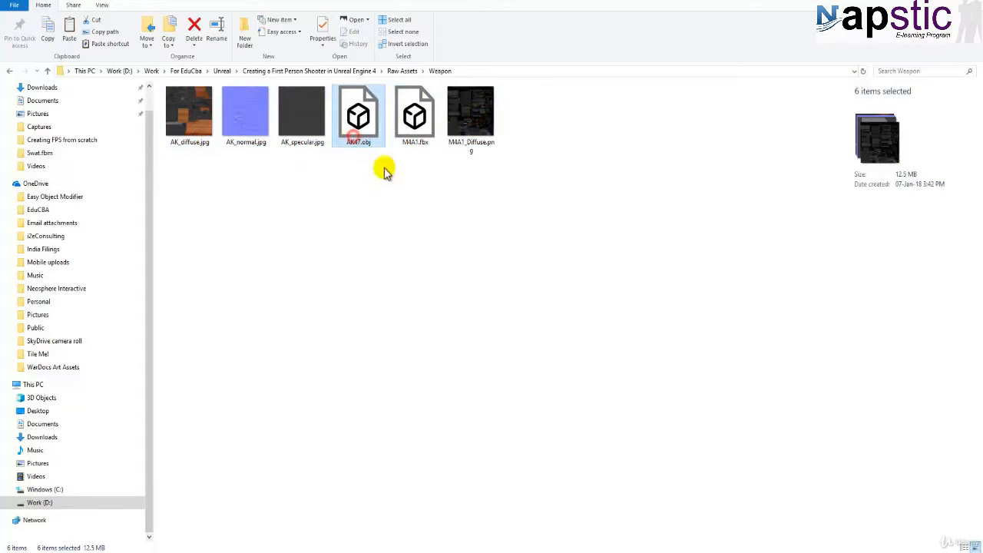
{"action": "left_click", "coordinate": [410, 132], "text": "ctrl"}
{"action": "left_click_drag", "start_coordinate": [358, 136], "coordinate": [402, 336]}
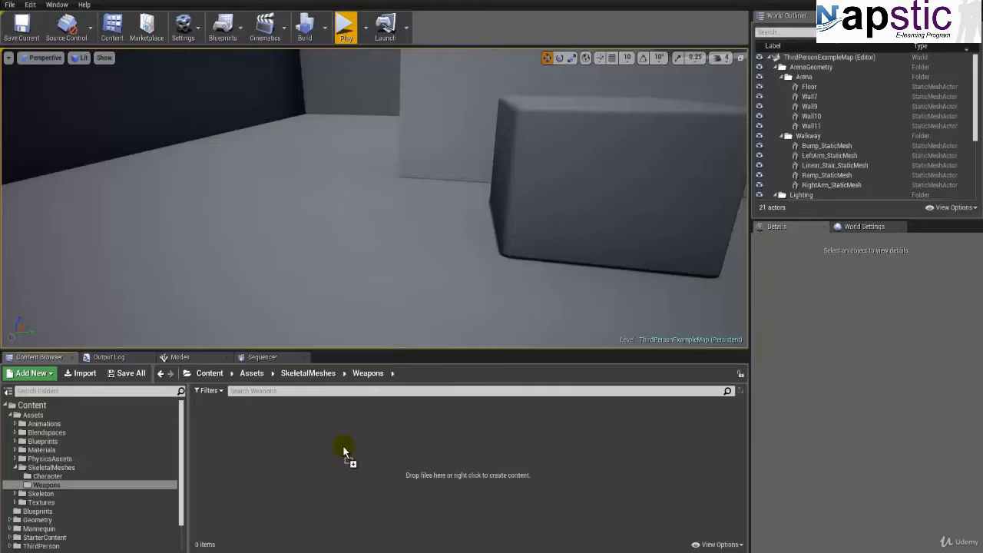
{"action": "left_click_drag", "start_coordinate": [342, 444], "coordinate": [343, 445]}
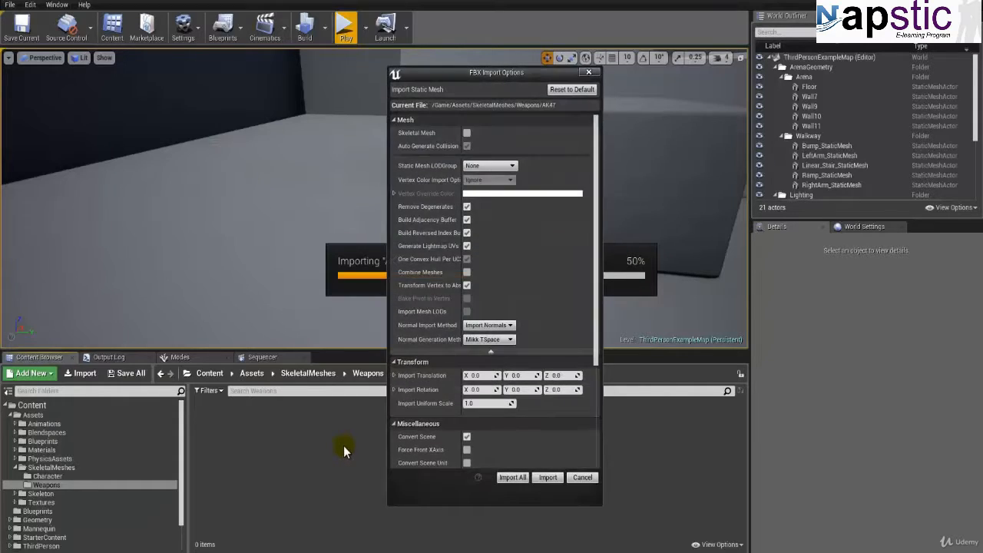
Step: Import AK47 as a skeletal mesh and M4A1 as a static mesh, keeping the other import options at their defaults
{"action": "left_click", "coordinate": [466, 134]}
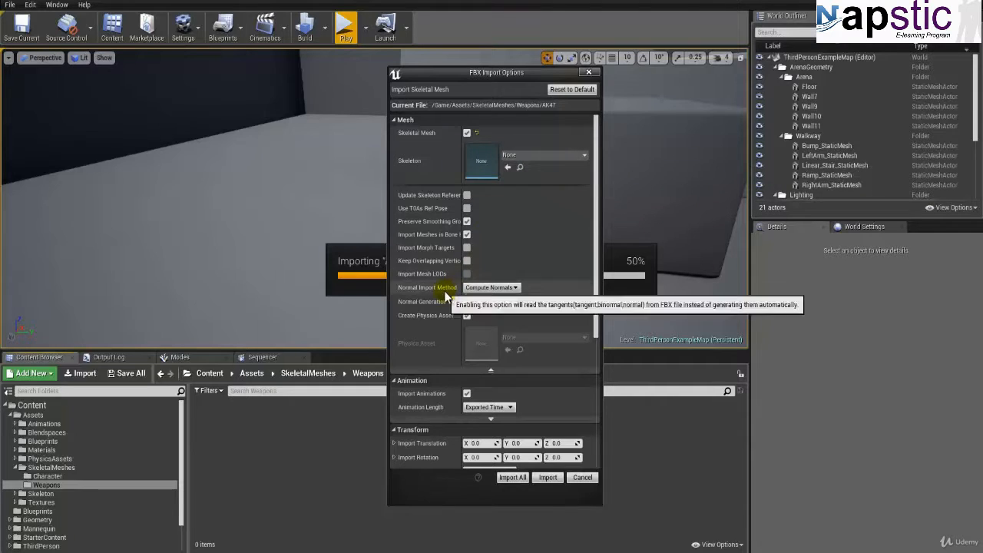
{"action": "scroll", "coordinate": [436, 306], "scroll_direction": "down", "scroll_amount": 3}
{"action": "scroll", "coordinate": [434, 310], "scroll_direction": "down", "scroll_amount": 1}
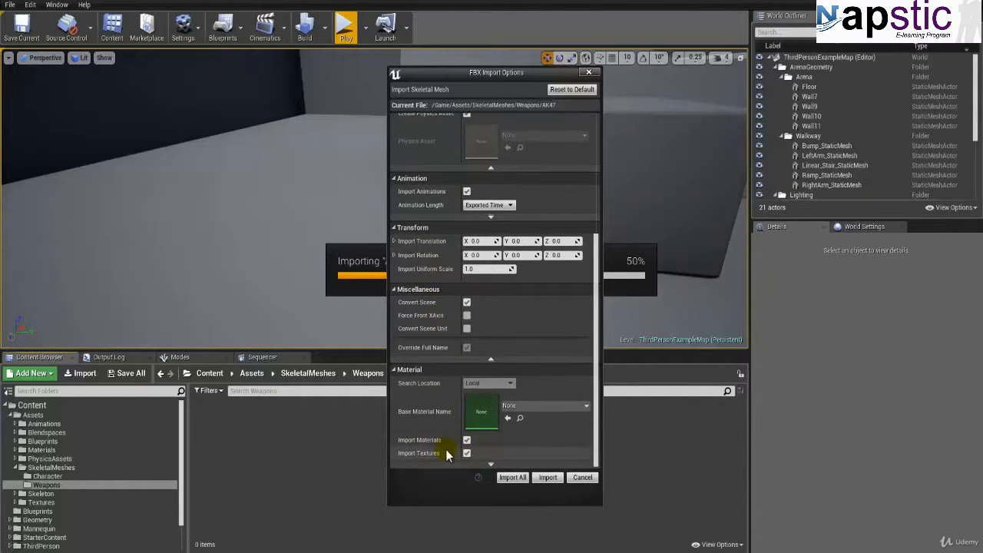
{"action": "left_click", "coordinate": [518, 480]}
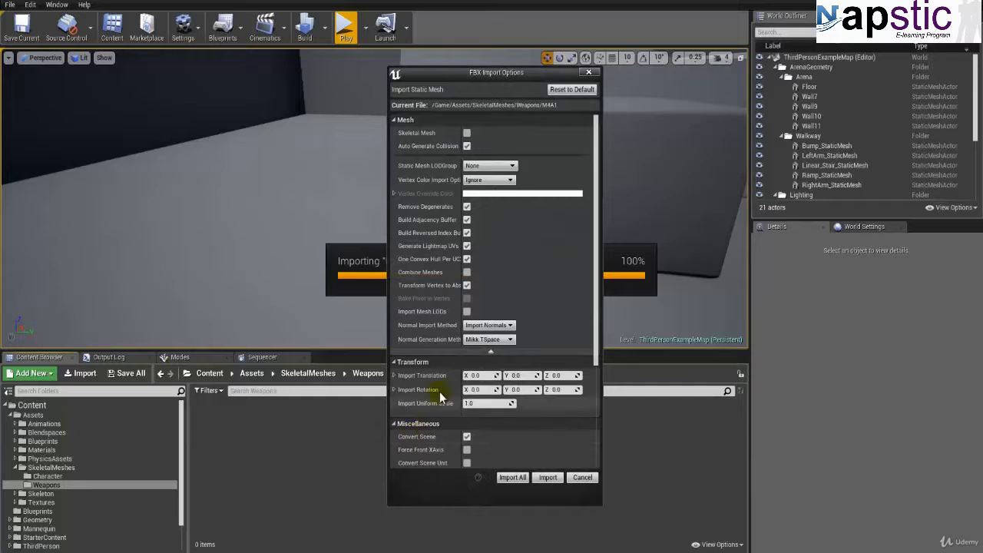
{"action": "left_click", "coordinate": [513, 477]}
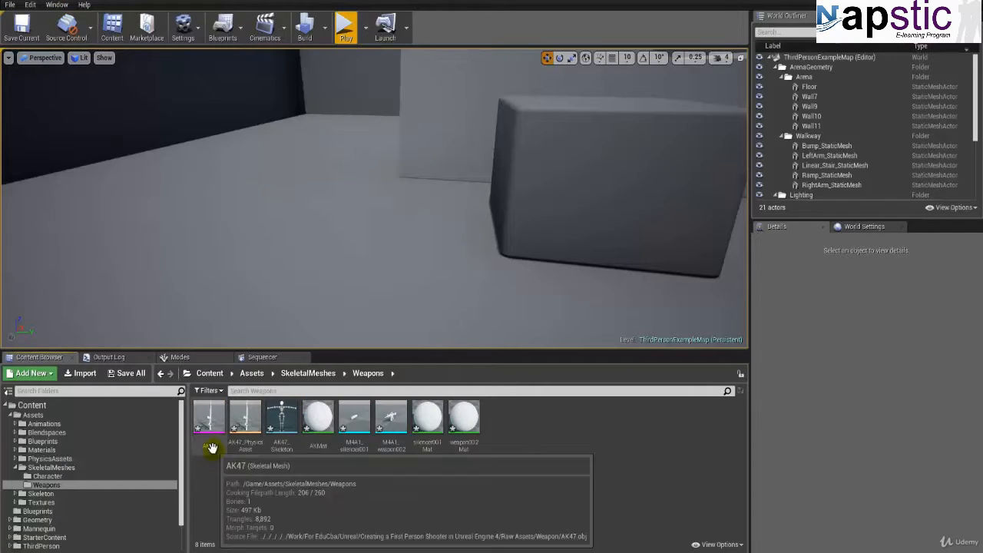
Step: Examine the imported AK47 and M4A1 meshes, physics asset and materials in the SkeletalMeshes/Weapons folder
{"action": "left_click", "coordinate": [351, 445]}
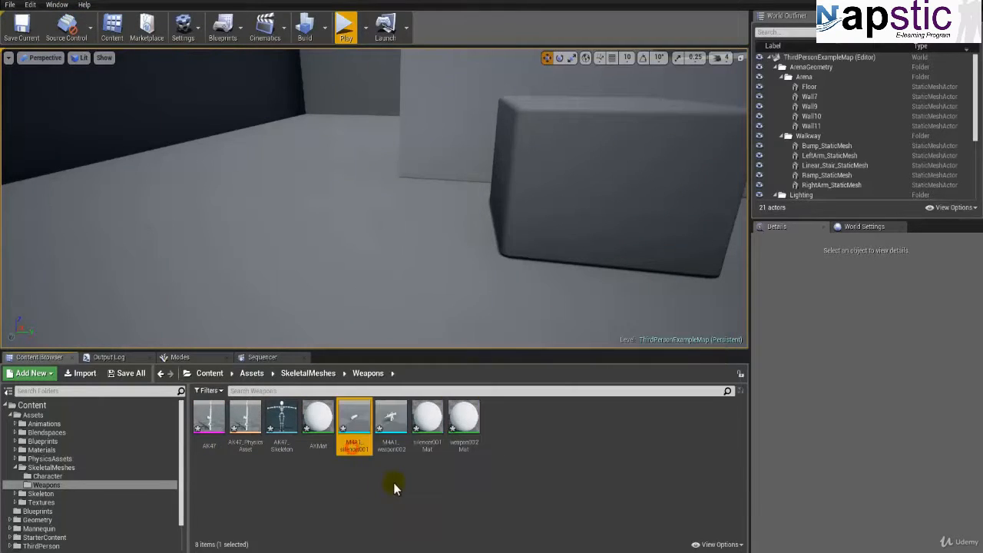
{"action": "left_click", "coordinate": [392, 453]}
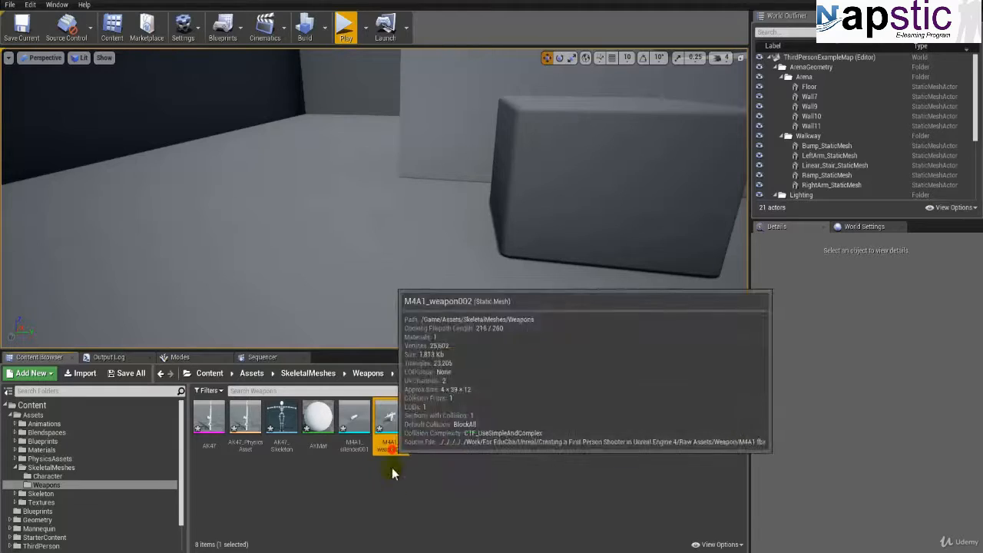
{"action": "left_click", "coordinate": [241, 447]}
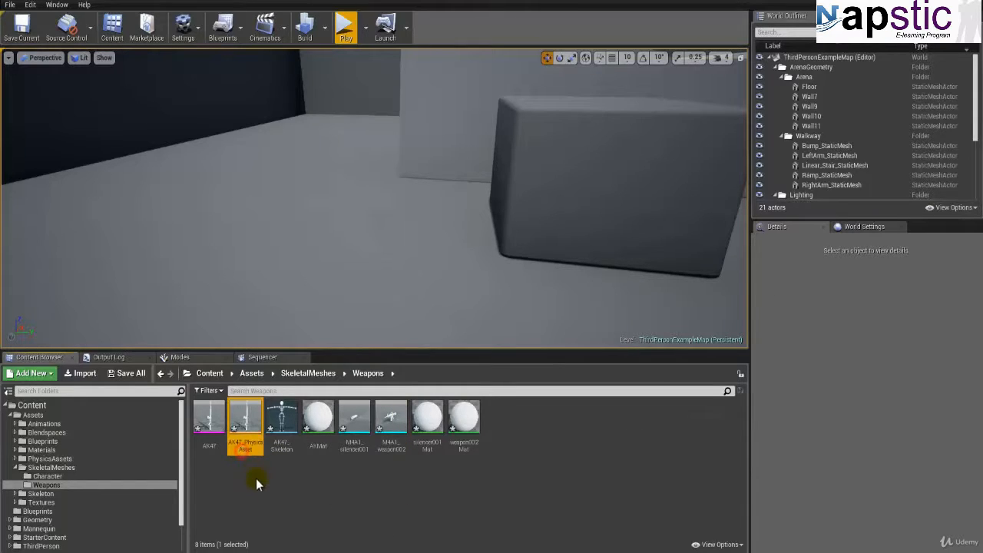
{"action": "left_click", "coordinate": [209, 451]}
{"action": "left_click", "coordinate": [429, 446]}
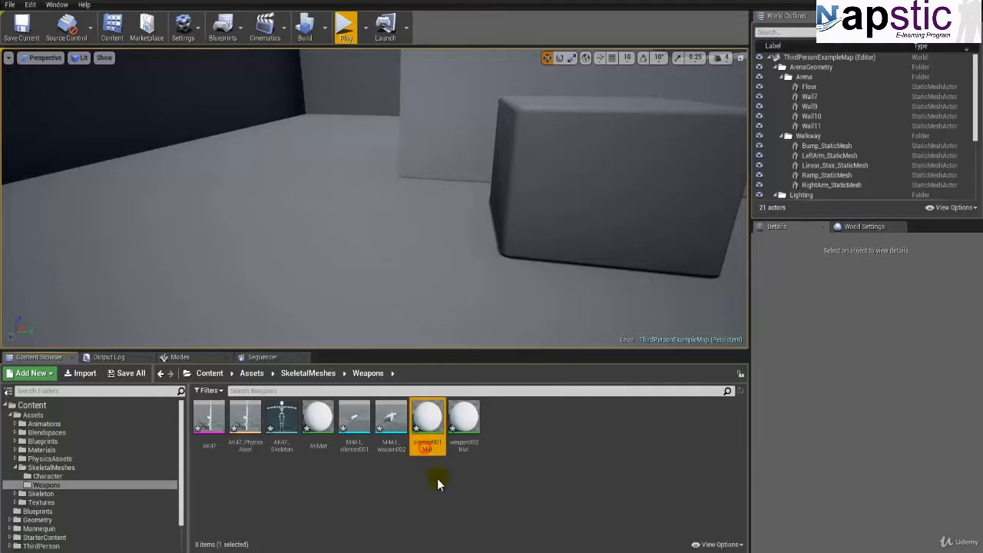
{"action": "left_click", "coordinate": [454, 449]}
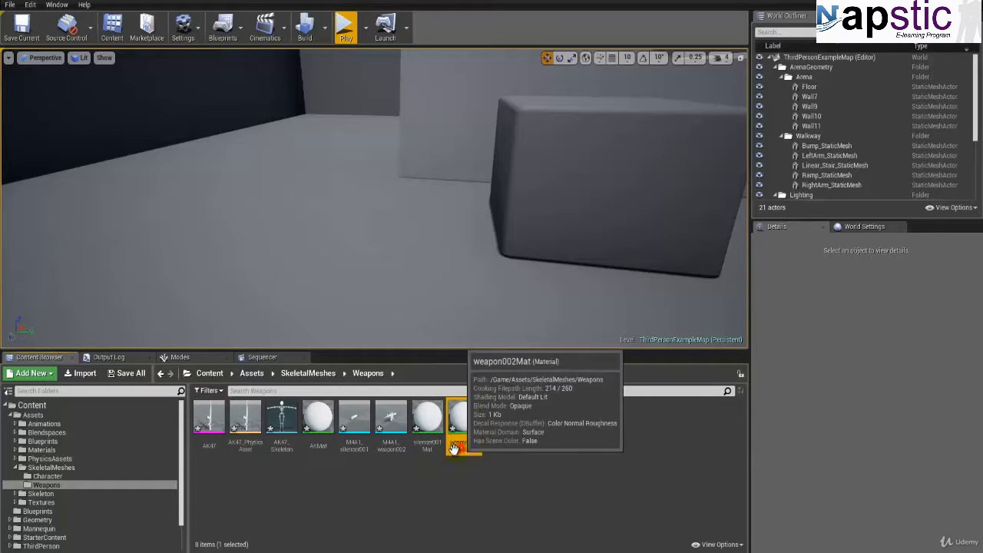
Step: Rename the AKMat material as M_AK47
{"action": "left_click", "coordinate": [322, 449]}
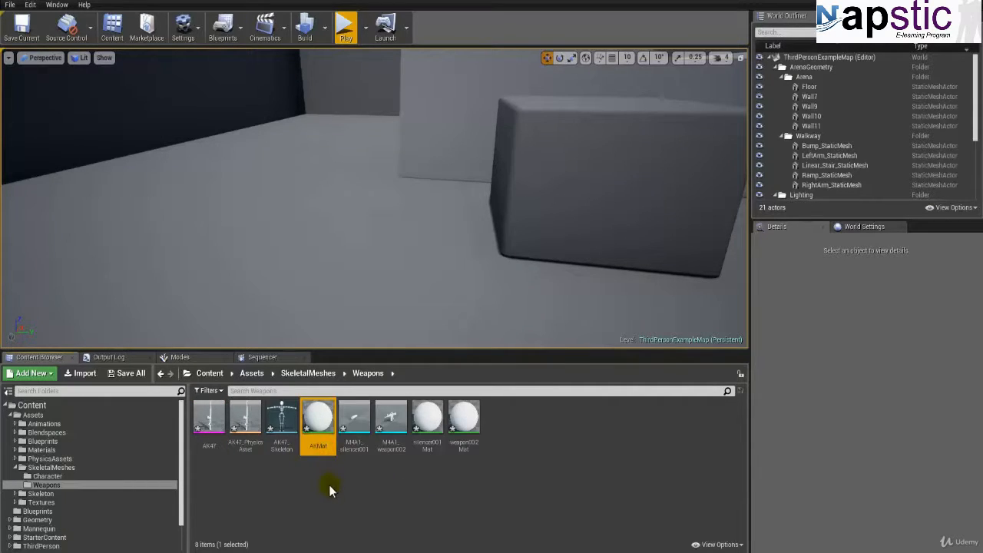
{"action": "key", "text": "F2"}
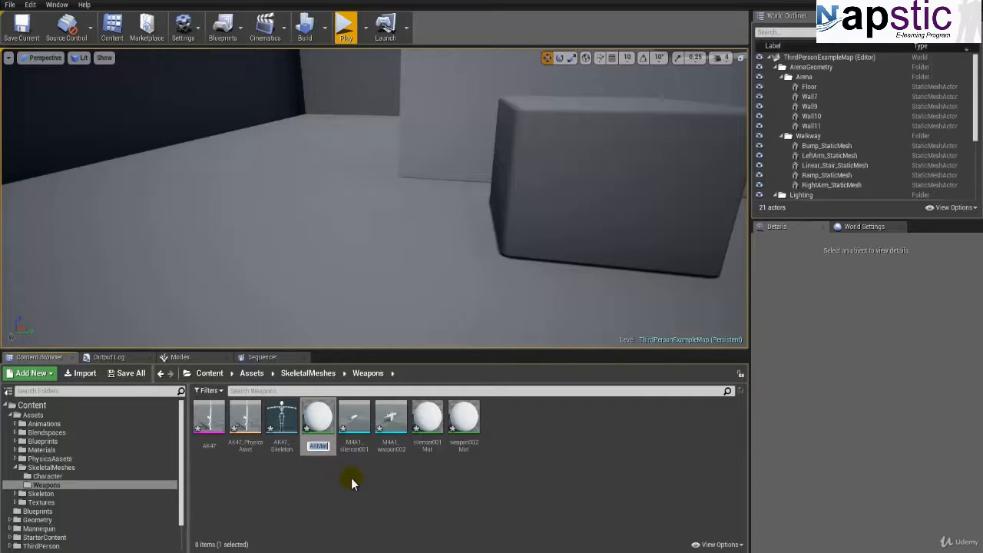
{"action": "type", "text": "M_AK47\\"}
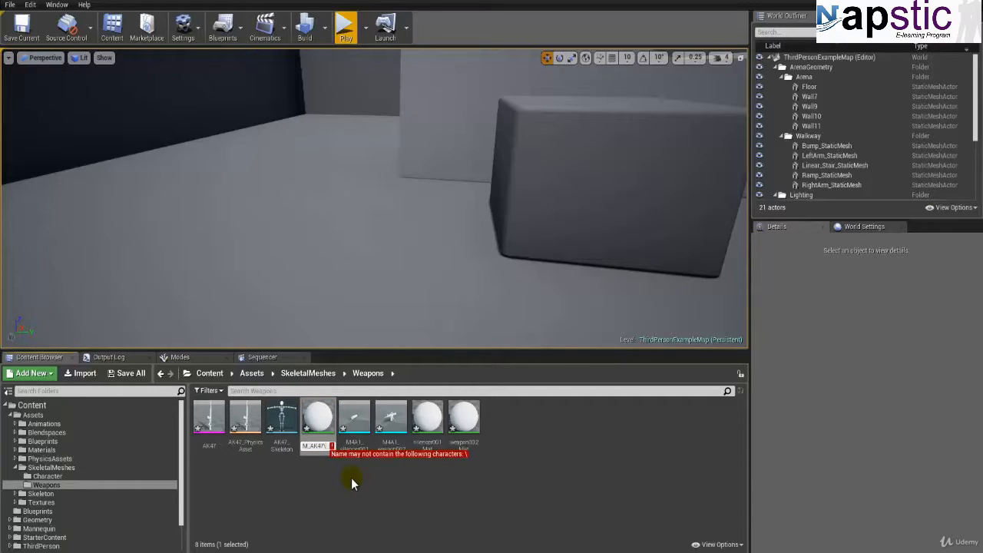
{"action": "key", "text": "BackSpace"}
{"action": "key", "text": "Return"}
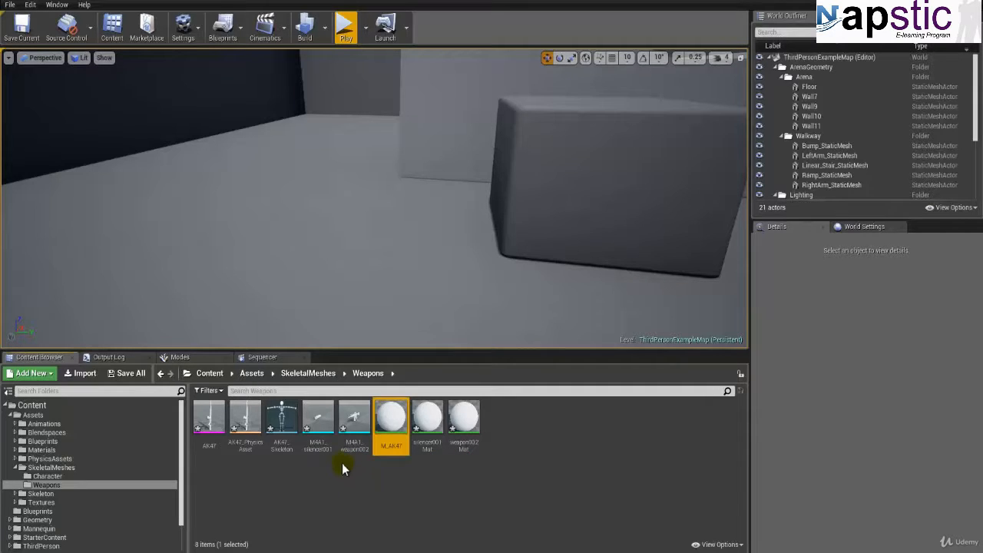
Step: Rename the M4A1_weapon002 mesh as M4A1 and the M4A1_silencer001 mesh as M4A1_Silencer
{"action": "left_click", "coordinate": [318, 421]}
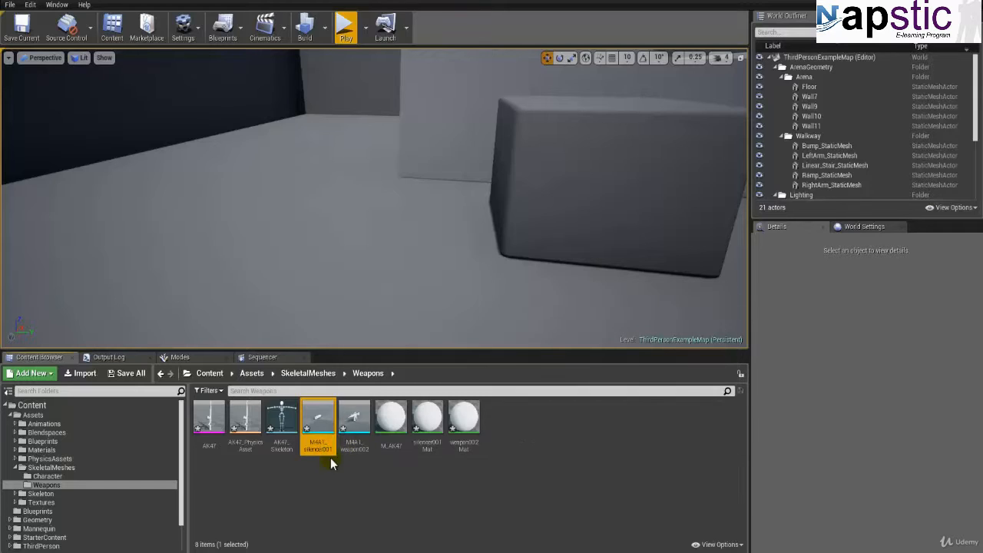
{"action": "left_click", "coordinate": [355, 448]}
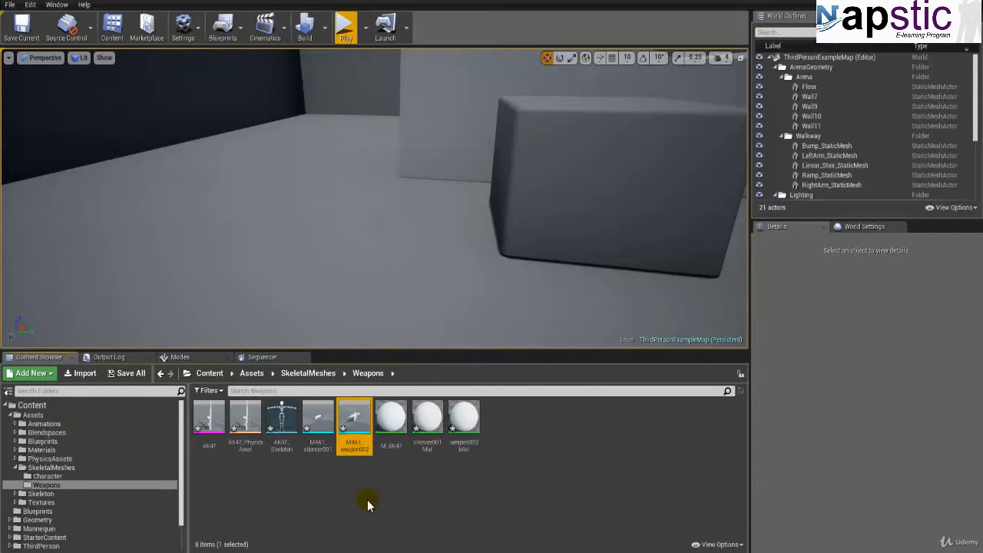
{"action": "key", "text": "F2"}
{"action": "type", "text": "M4A1"}
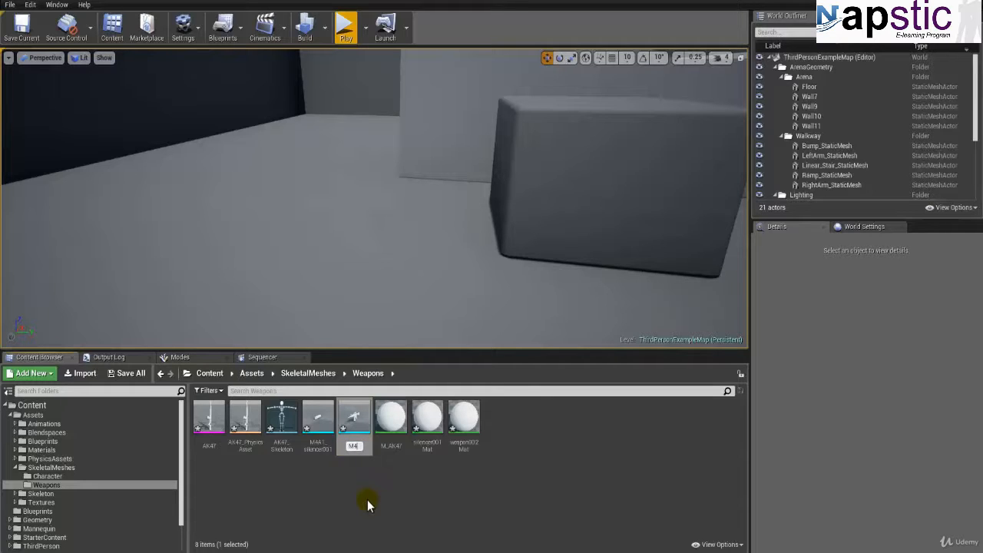
{"action": "key", "text": "Return"}
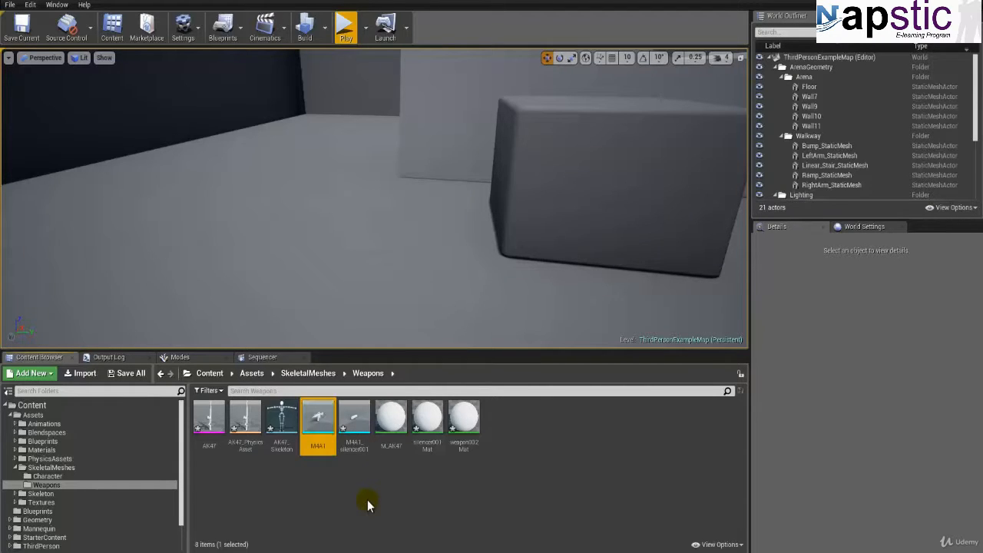
{"action": "left_click", "coordinate": [353, 430]}
{"action": "key", "text": "F2"}
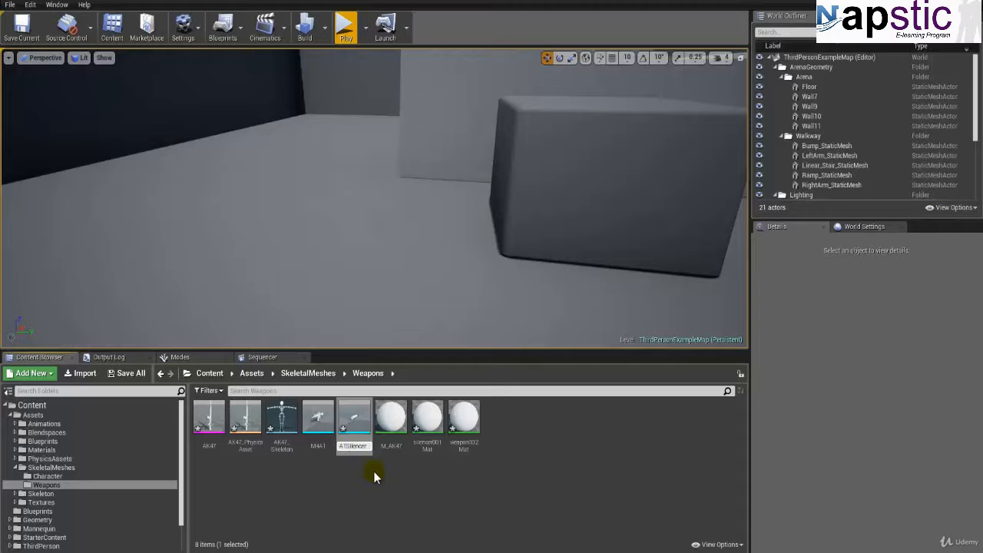
{"action": "key", "text": "Return"}
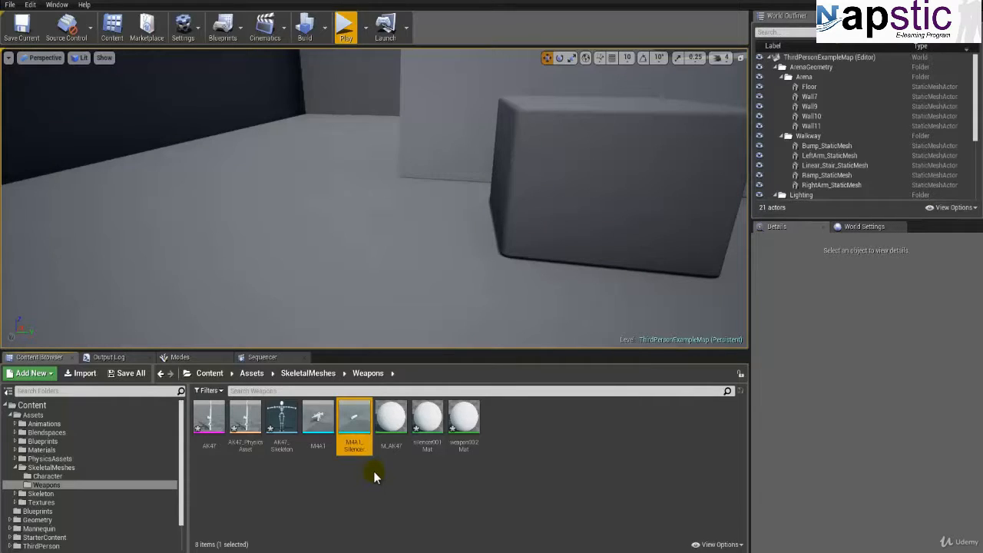
Step: Rename the silencer001Mat material as M_M4A1_Silencer
{"action": "left_click", "coordinate": [391, 444]}
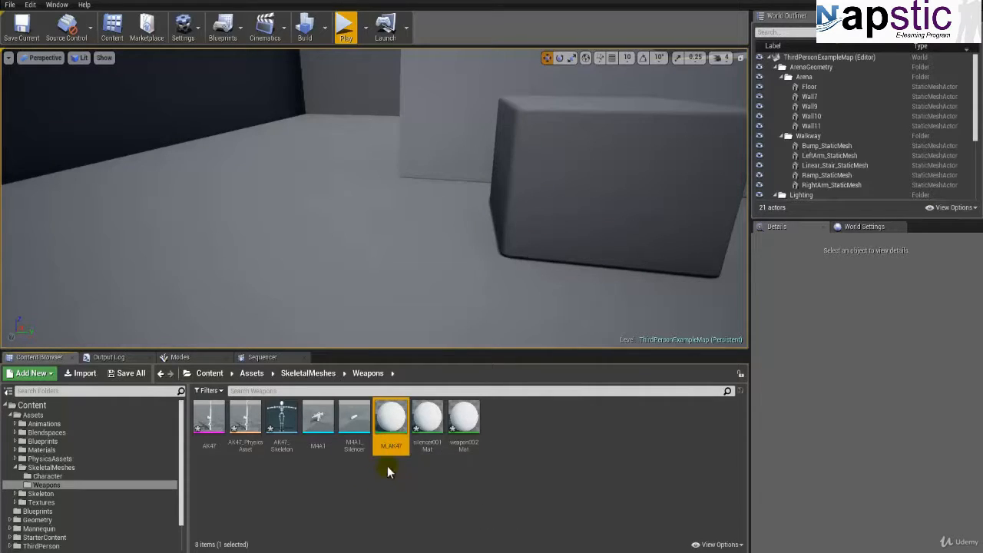
{"action": "left_click", "coordinate": [426, 445]}
{"action": "key", "text": "F2"}
{"action": "type", "text": "M"}
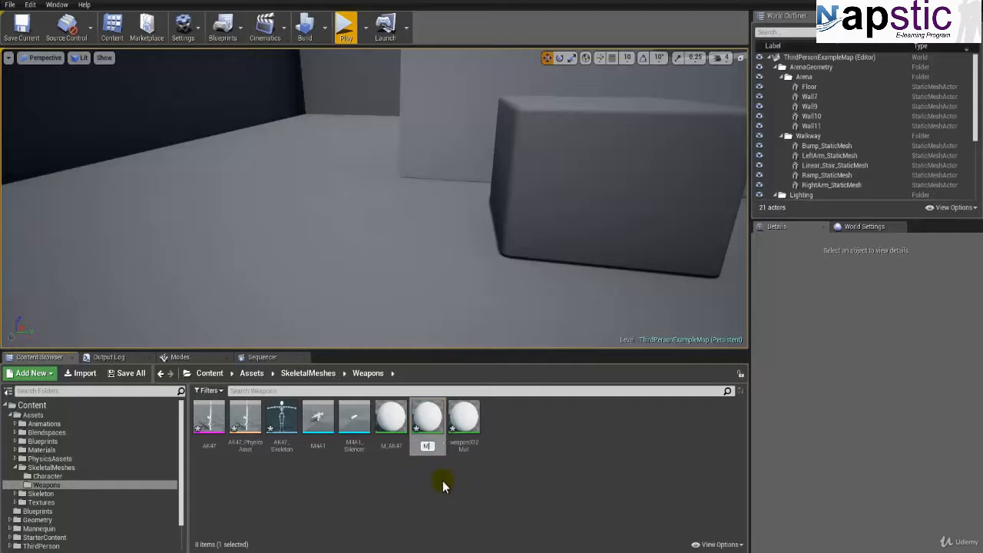
{"action": "type", "text": "_M4A1_Silencer"}
{"action": "key", "text": "Return"}
Step: Rename the weapon002Mat material as M_M4A1
{"action": "left_click", "coordinate": [461, 441]}
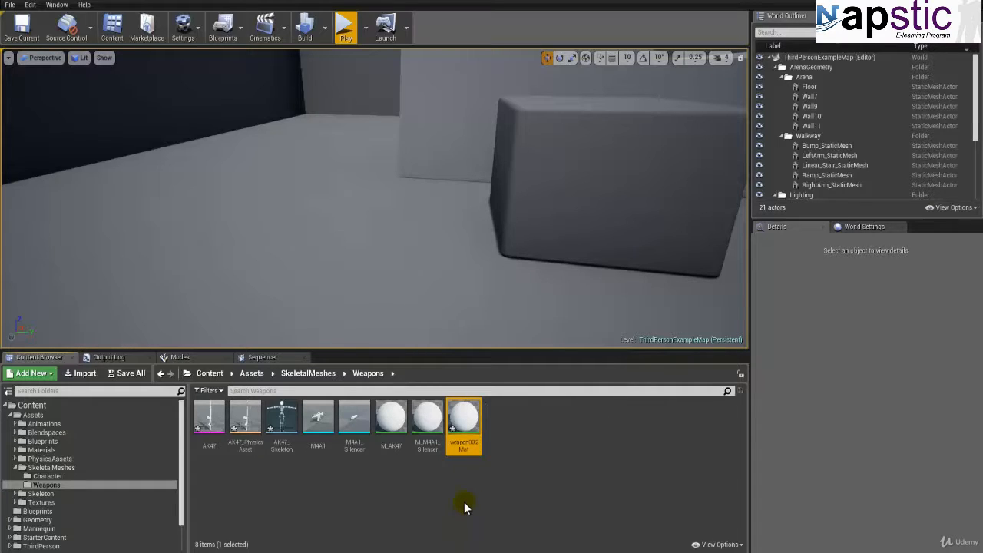
{"action": "key", "text": "F2"}
{"action": "type", "text": "M_"}
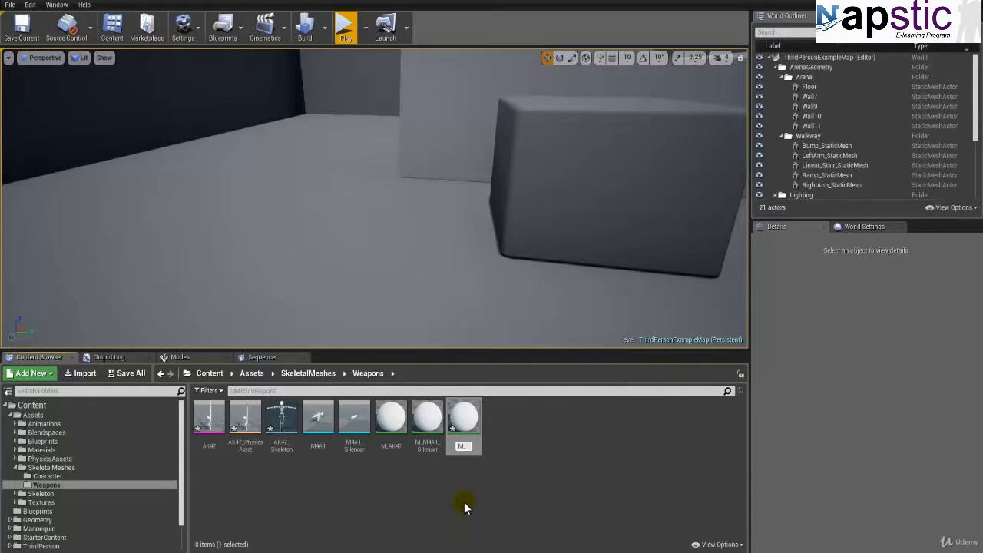
{"action": "type", "text": "M4A1"}
{"action": "key", "text": "Return"}
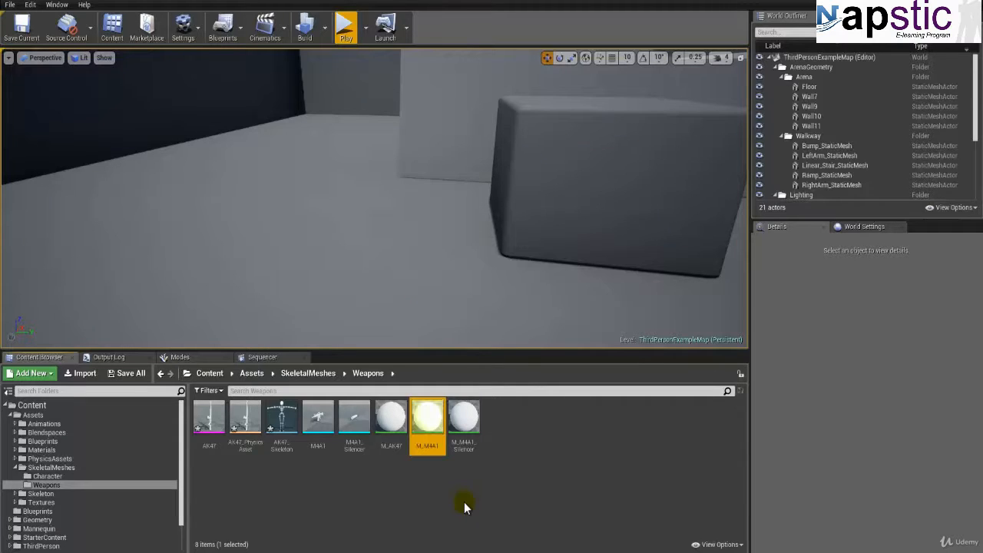
Step: Delete the M4A1 and M4A1_Silencer static meshes together with the M_M4A1 and M_M4A1_Silencer materials
{"action": "left_click", "coordinate": [209, 434]}
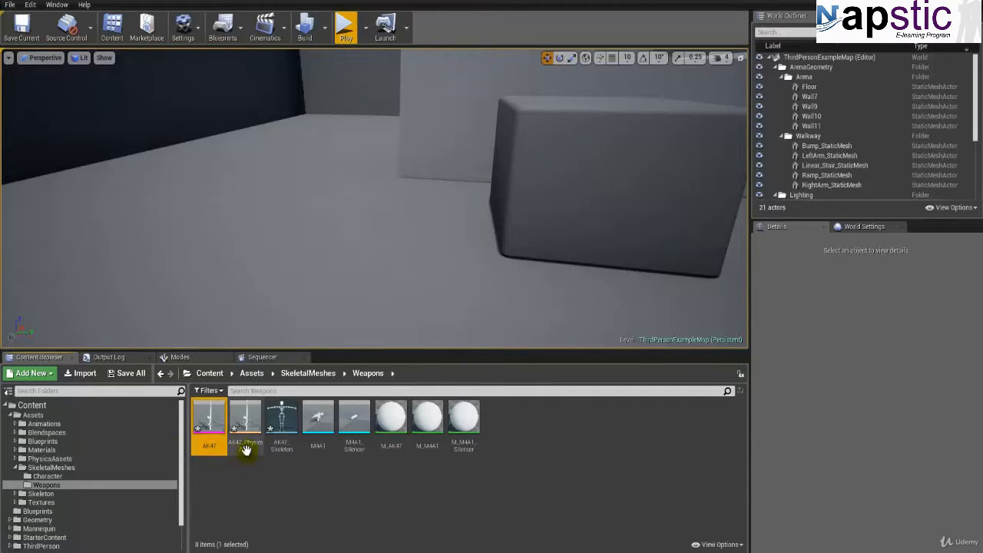
{"action": "left_click", "coordinate": [244, 460]}
{"action": "left_click", "coordinate": [278, 452]}
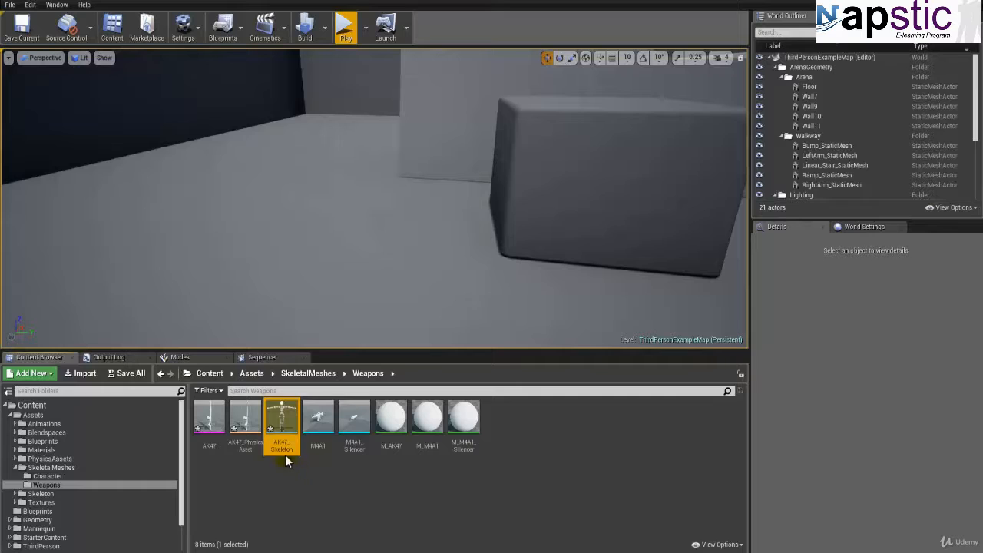
{"action": "left_click", "coordinate": [323, 466]}
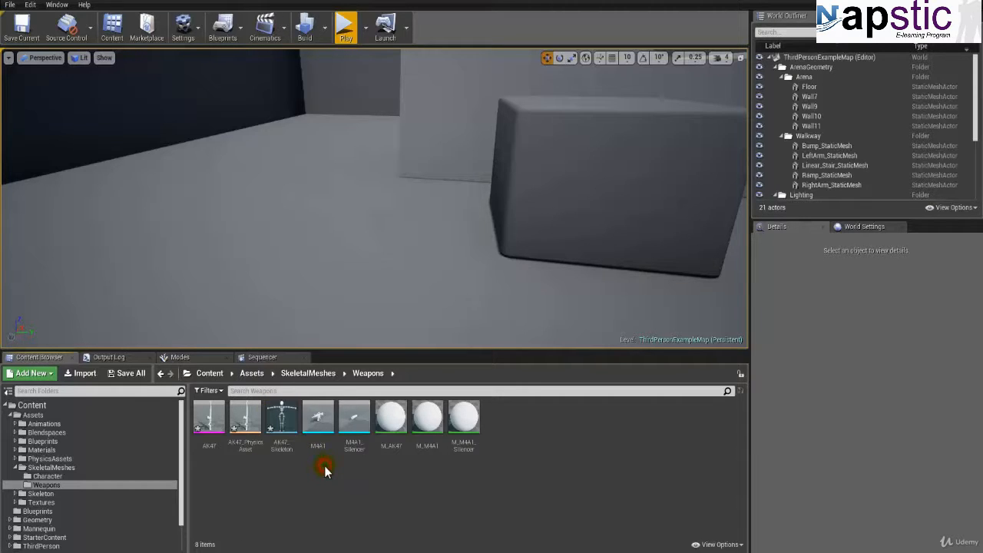
{"action": "left_click", "coordinate": [321, 449]}
{"action": "left_click", "coordinate": [356, 450], "text": "ctrl"}
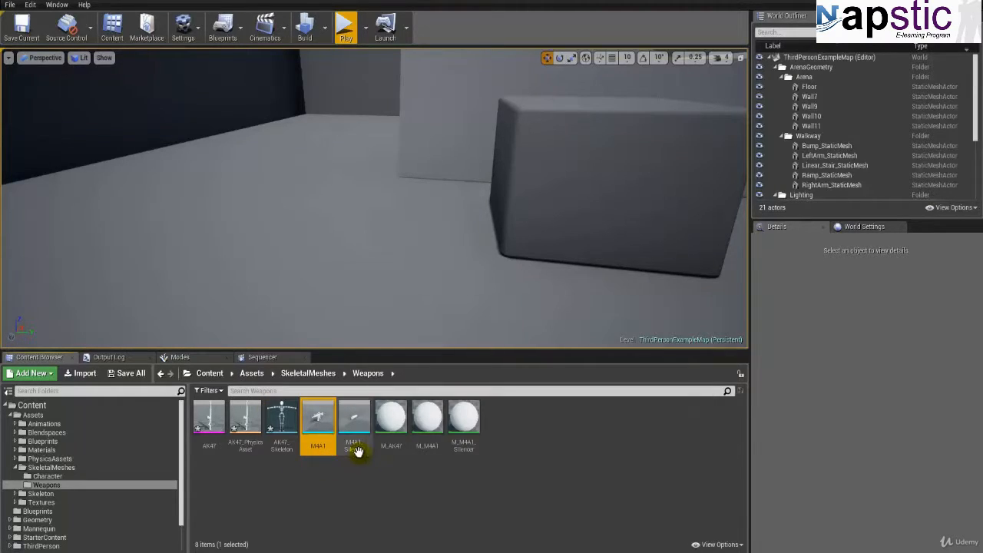
{"action": "left_click", "coordinate": [427, 442], "text": "ctrl"}
{"action": "left_click", "coordinate": [461, 449], "text": "ctrl"}
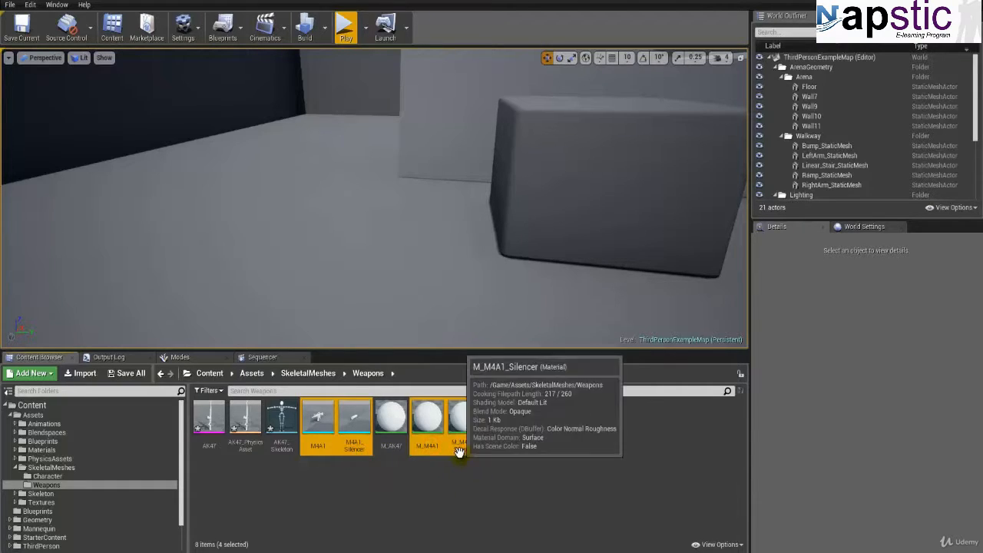
{"action": "right_click", "coordinate": [461, 450]}
{"action": "left_click", "coordinate": [482, 321]}
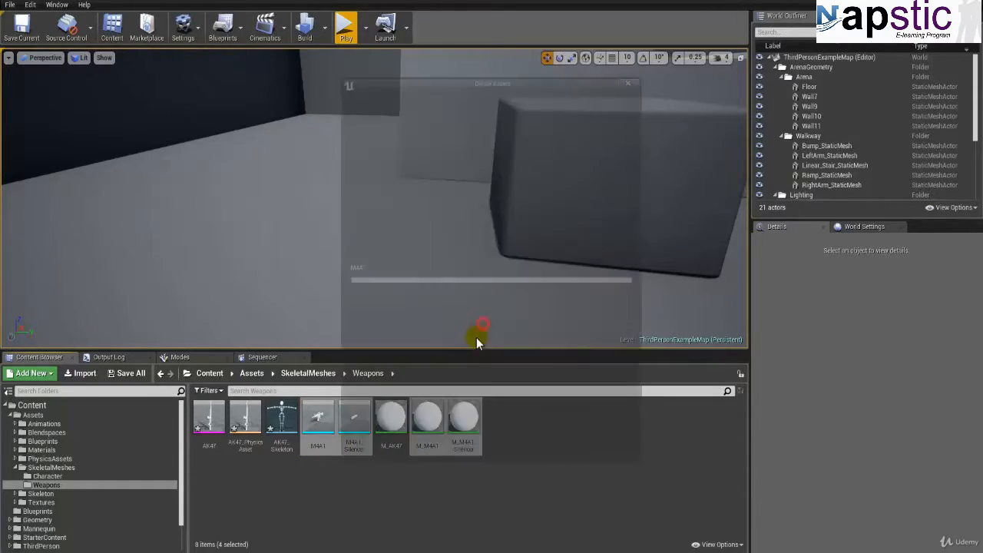
{"action": "left_click", "coordinate": [418, 449]}
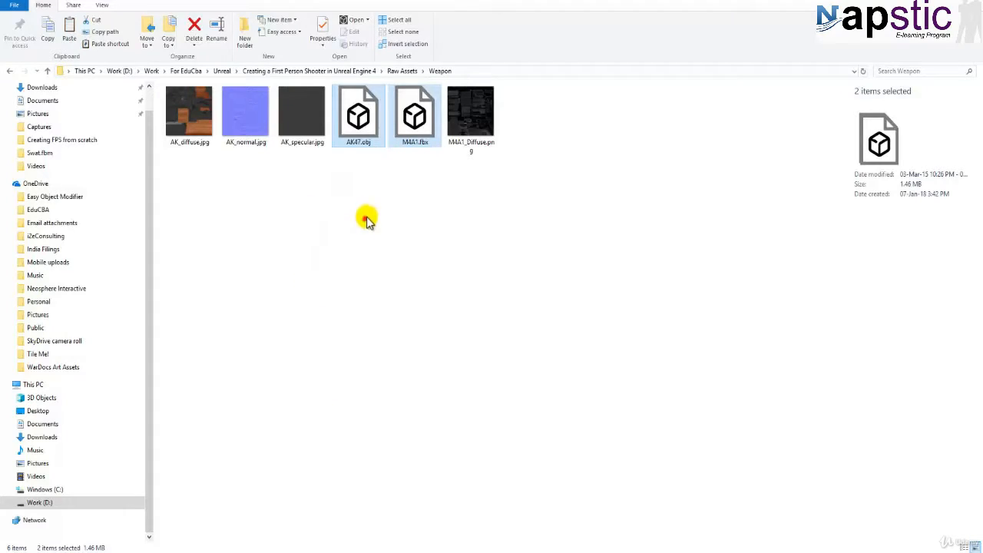
Step: Bring M4A1.fbx from the Raw Assets/Weapon folder in File Explorer into the SkeletalMeshes/Weapons folder again
{"action": "left_click", "coordinate": [364, 217]}
{"action": "left_click_drag", "start_coordinate": [415, 119], "coordinate": [416, 321]}
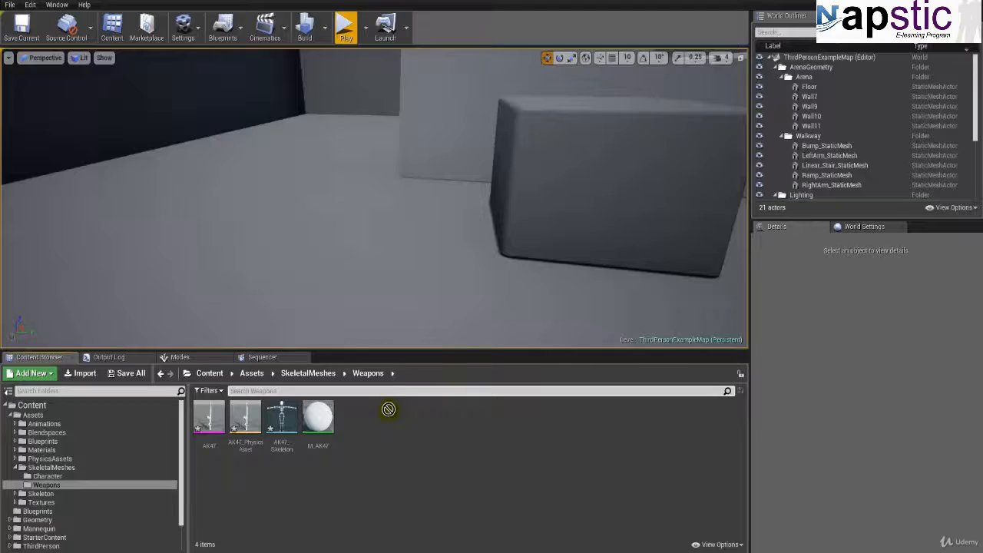
{"action": "left_click_drag", "start_coordinate": [389, 405], "coordinate": [388, 419]}
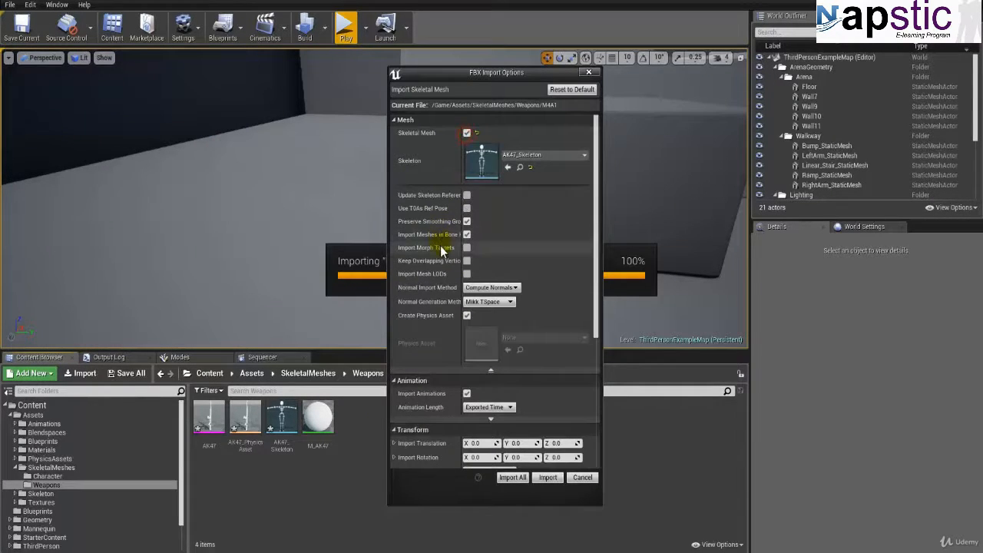
Step: Import all of M4A1 as skeletal meshes using AK47_Skeleton, accept regenerating the skeleton for all, and close the import log
{"action": "left_click", "coordinate": [546, 155]}
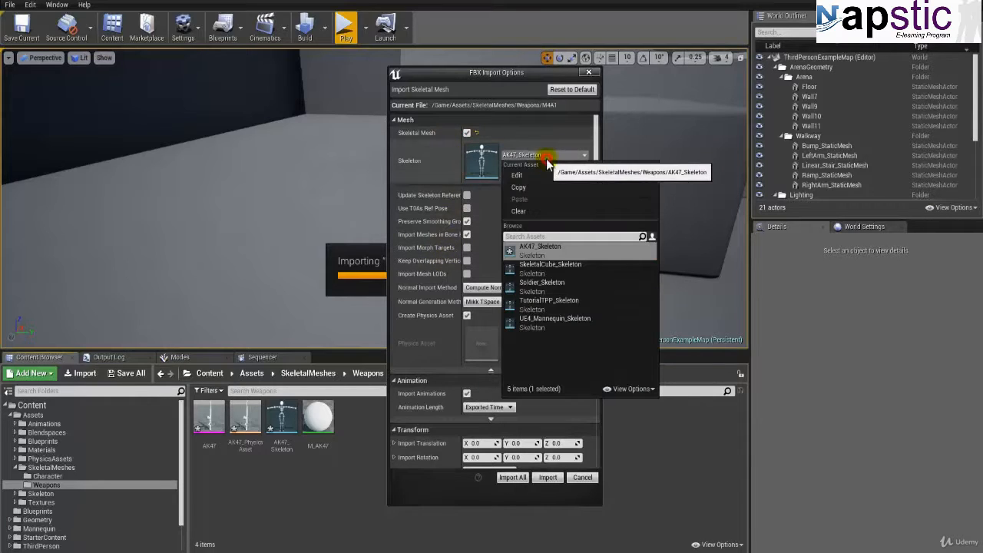
{"action": "left_click", "coordinate": [523, 210]}
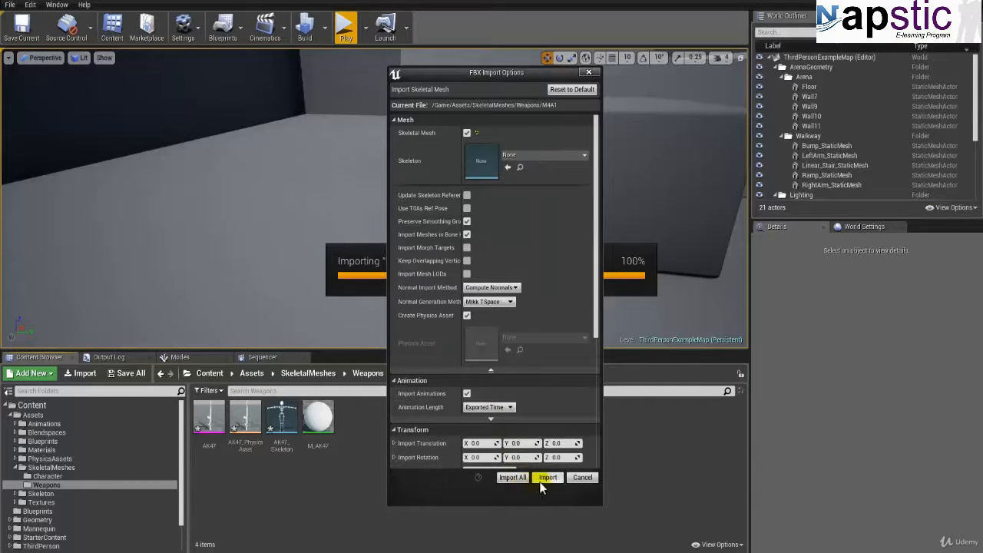
{"action": "left_click", "coordinate": [530, 160]}
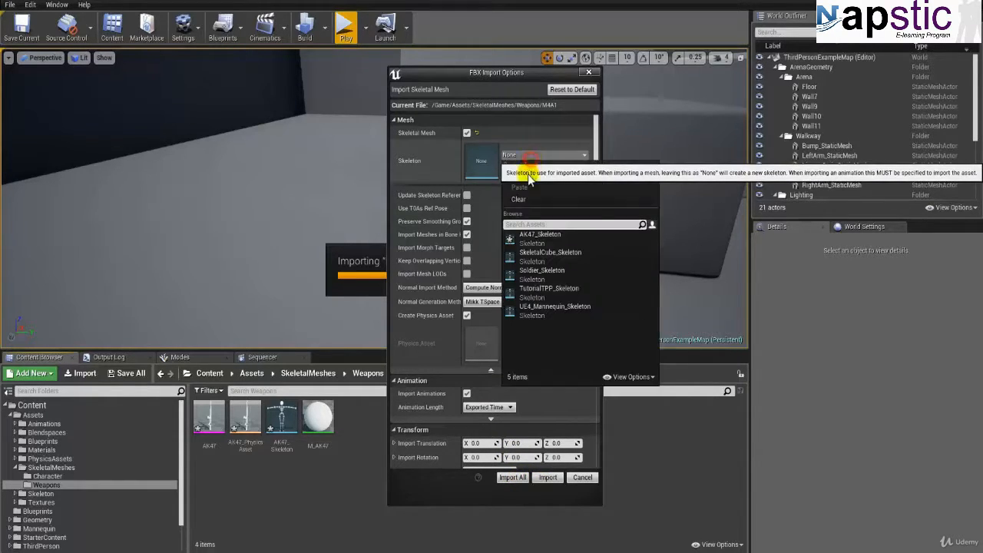
{"action": "left_click", "coordinate": [525, 244]}
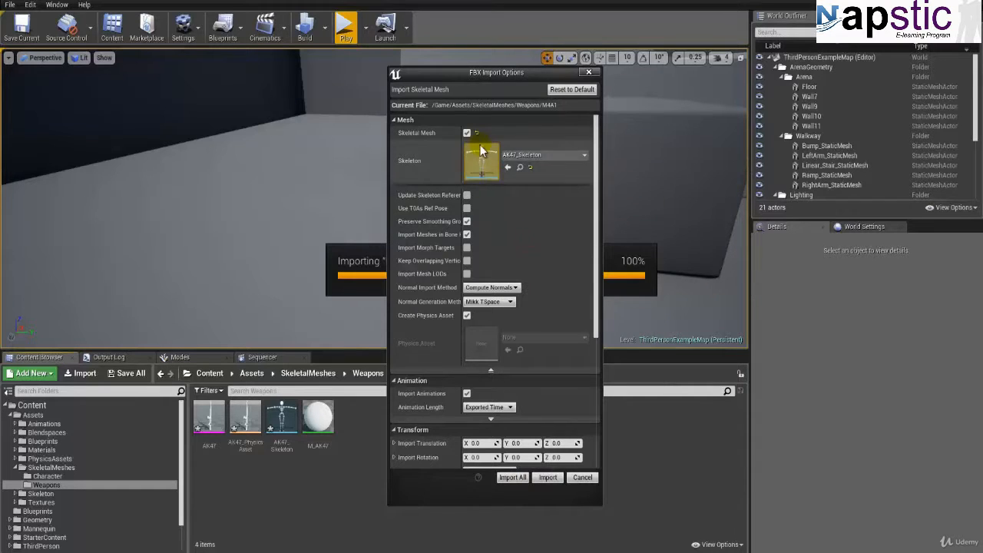
{"action": "left_click", "coordinate": [519, 479]}
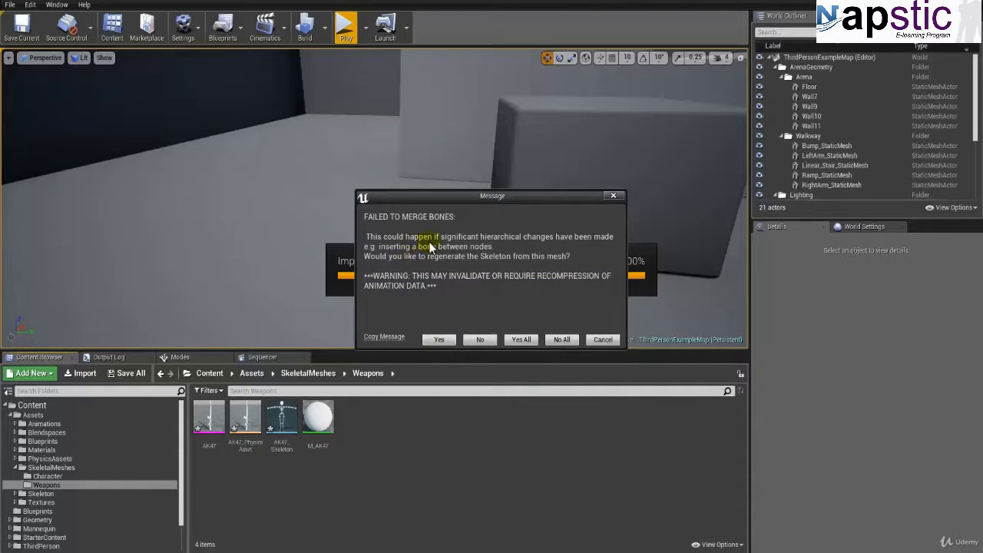
{"action": "left_click", "coordinate": [522, 341]}
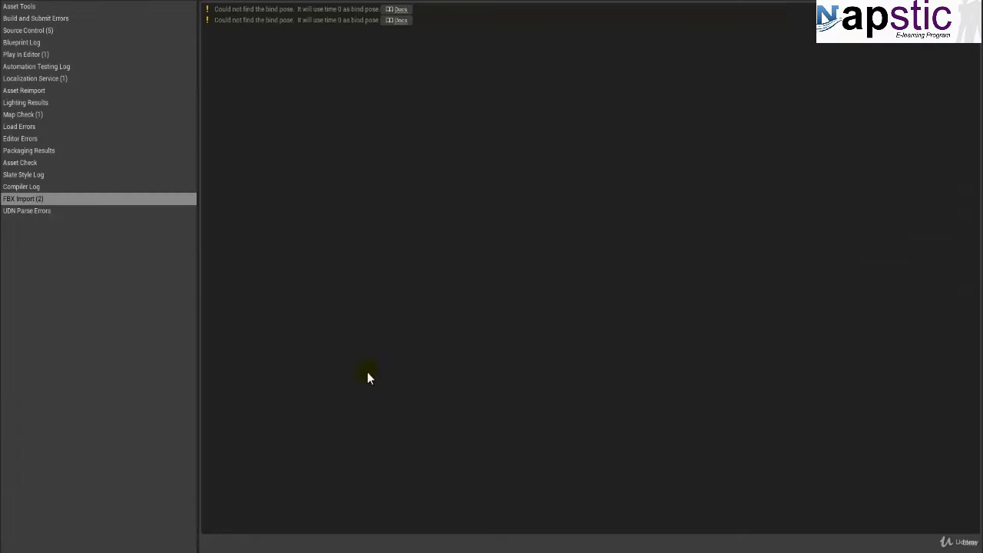
{"action": "left_click", "coordinate": [71, 2]}
{"action": "left_click", "coordinate": [331, 484]}
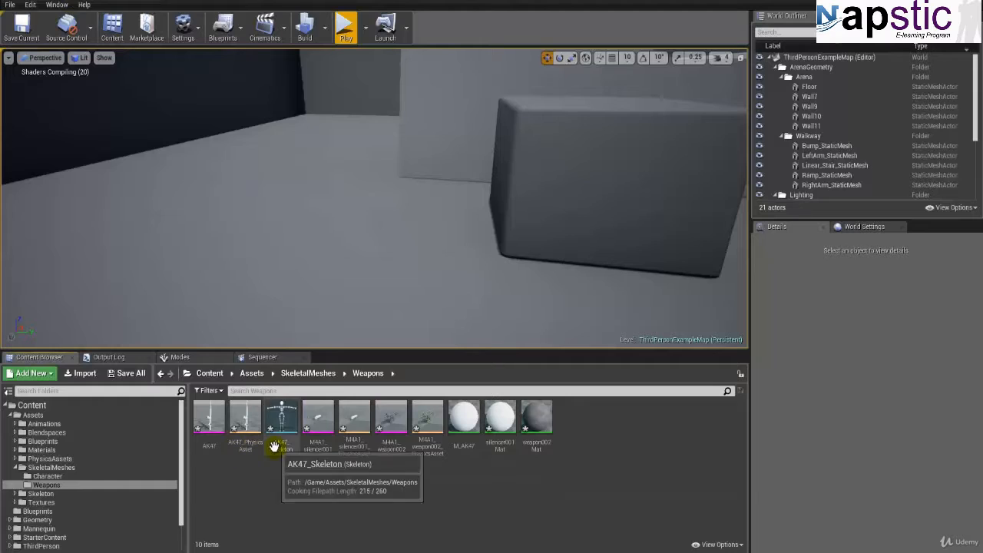
Step: Rename the M4A1_silencer001 skeletal mesh as M4A1_Silencer
{"action": "left_click", "coordinate": [318, 446]}
{"action": "left_click", "coordinate": [386, 445]}
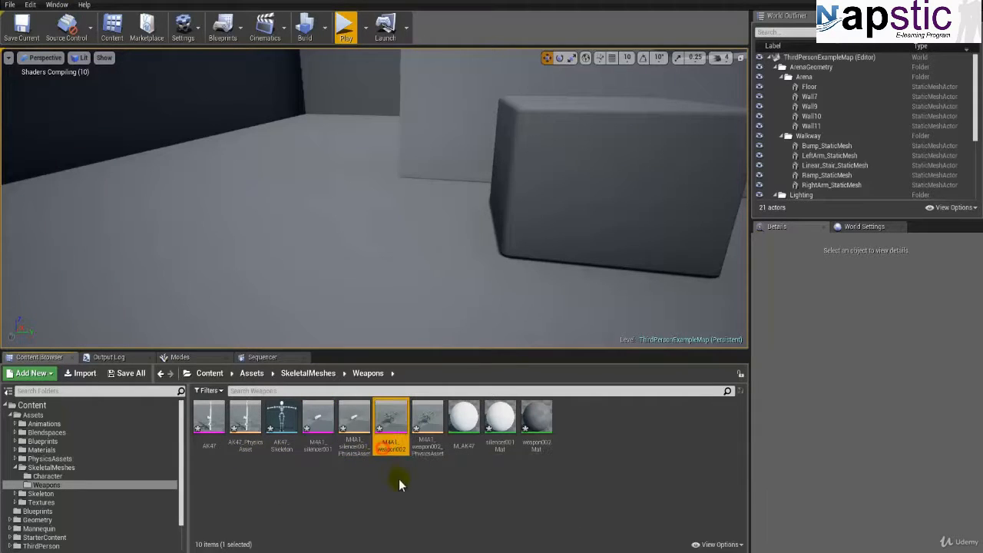
{"action": "left_click", "coordinate": [427, 449]}
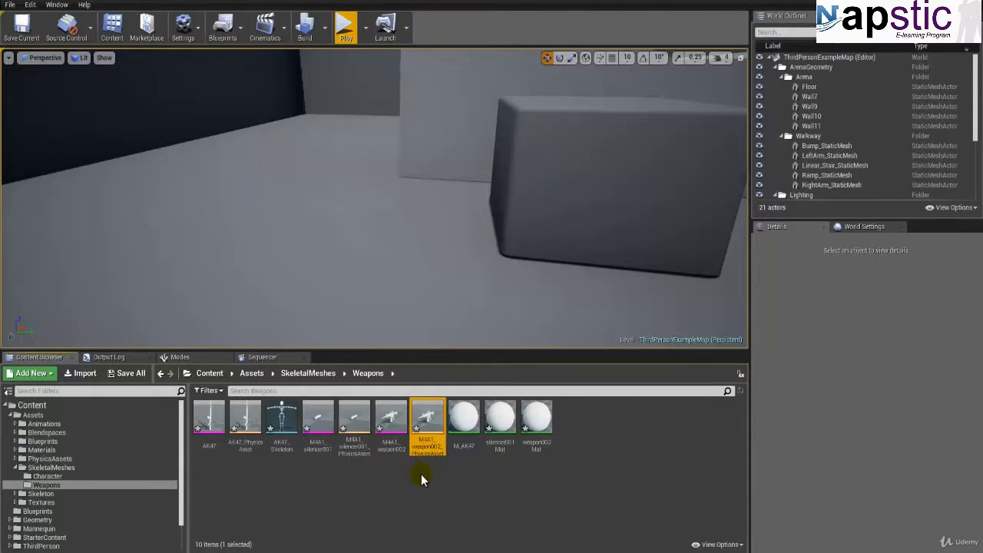
{"action": "left_click", "coordinate": [462, 447]}
{"action": "left_click", "coordinate": [321, 444]}
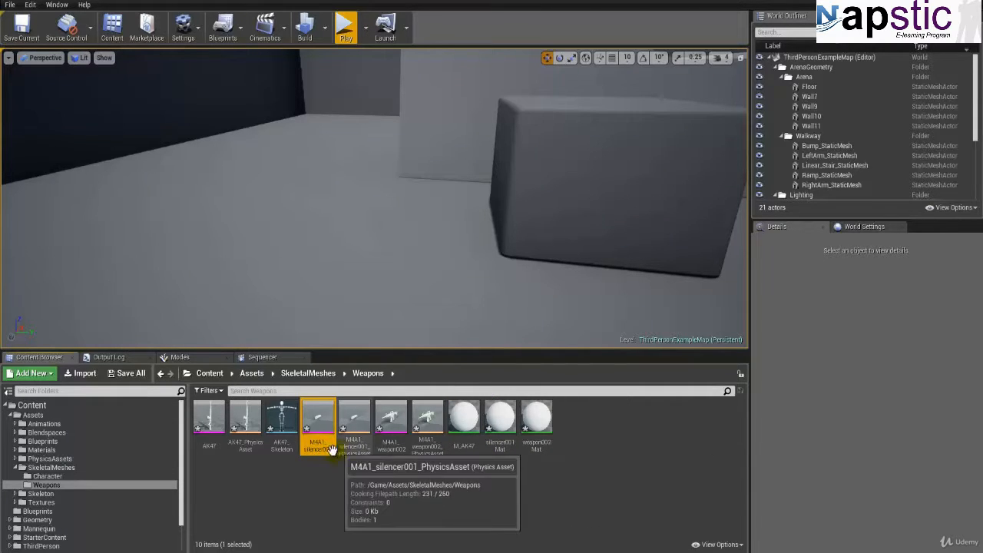
{"action": "key", "text": "F2"}
{"action": "type", "text": "M"}
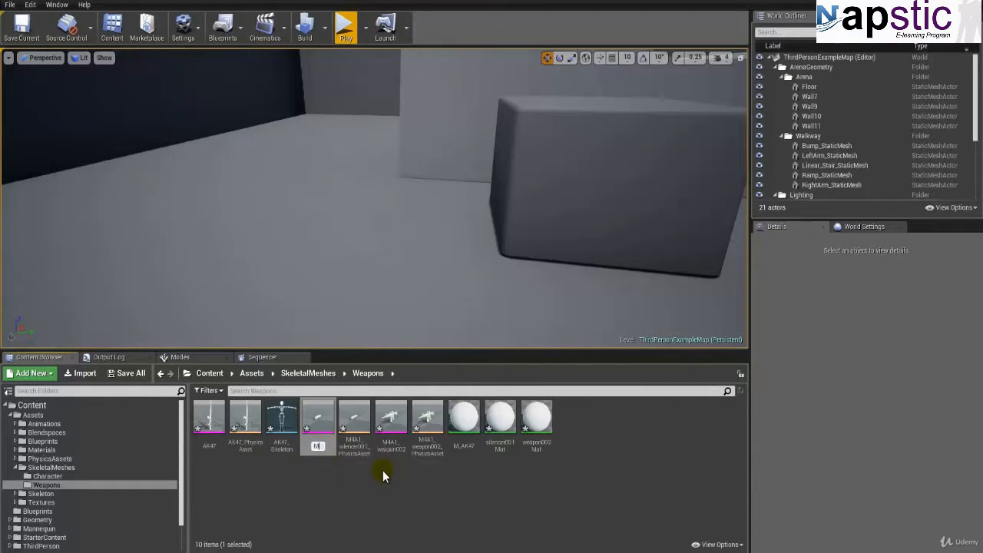
{"action": "type", "text": "4A1_Silencer"}
{"action": "key", "text": "Return"}
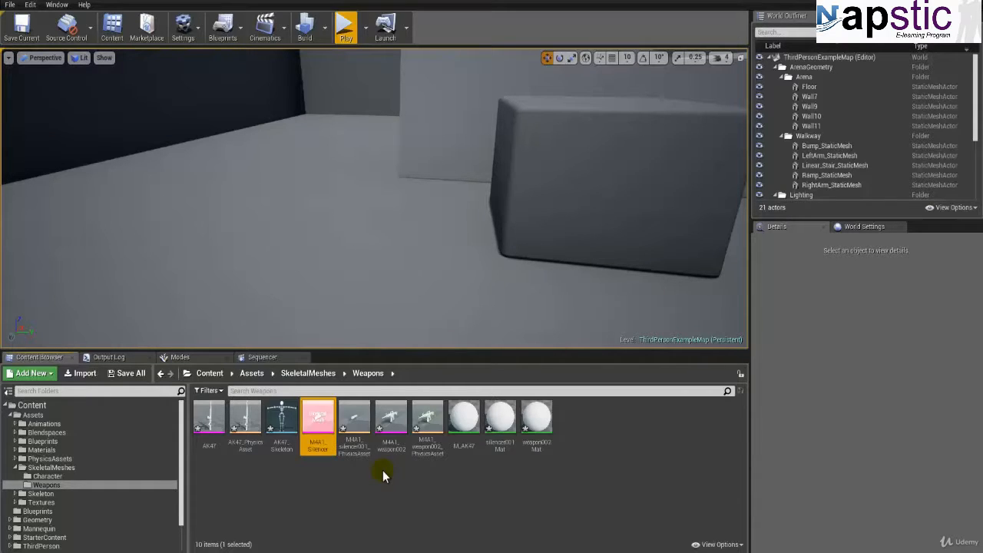
Step: Rename the AK47_PhysicsAsset physics asset as PhysA_AK47
{"action": "left_click", "coordinate": [247, 444]}
{"action": "key", "text": "F2"}
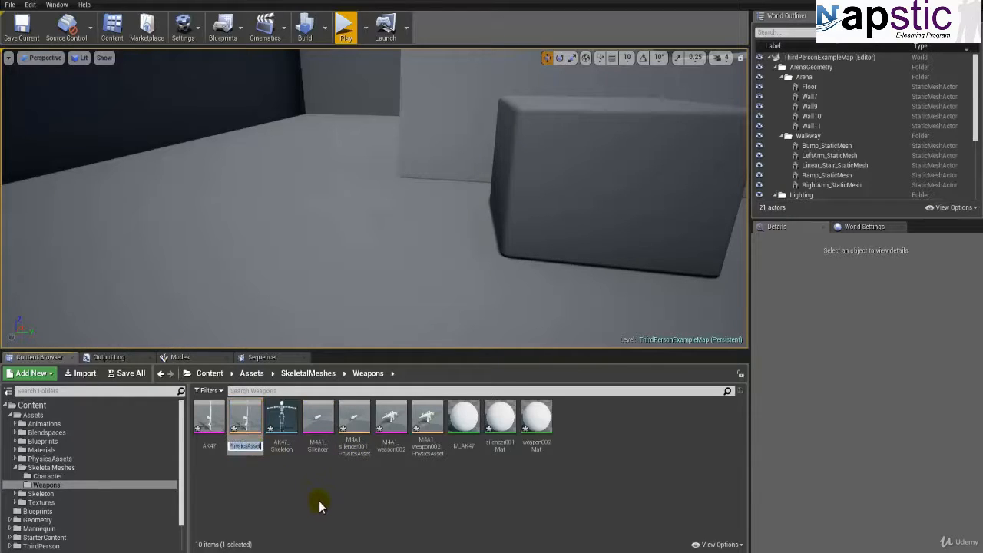
{"action": "type", "text": "PA"}
{"action": "key", "text": "BackSpace"}
{"action": "type", "text": "ys"}
{"action": "key", "text": "BackSpace"}
{"action": "type", "text": "ysA_AK47"}
{"action": "key", "text": "Return"}
Step: Rename the M4A1_silencer001_PhysicsAsset physics asset as PhysA_M4A1_Silencer
{"action": "left_click", "coordinate": [246, 447]}
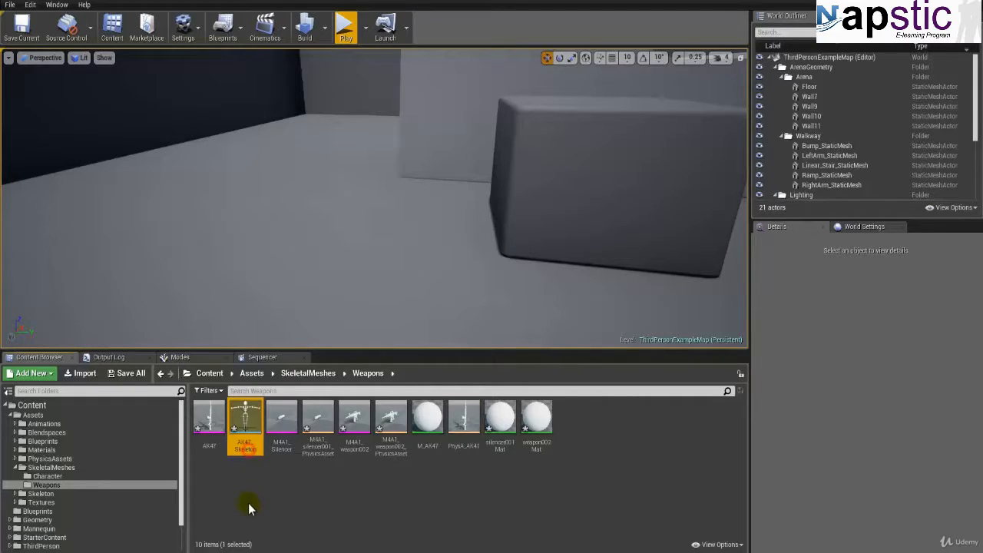
{"action": "left_click", "coordinate": [316, 453]}
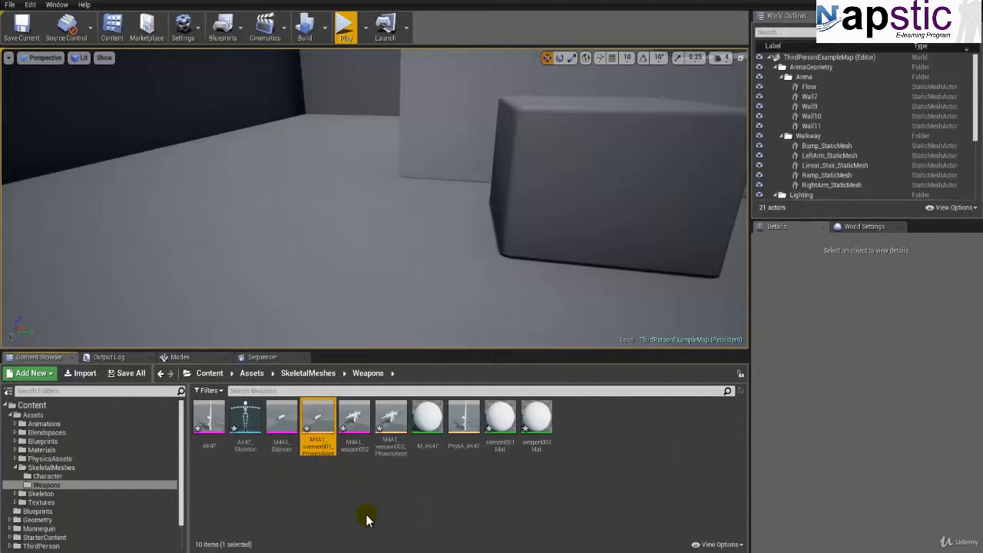
{"action": "key", "text": "F2"}
{"action": "type", "text": "PhysA"}
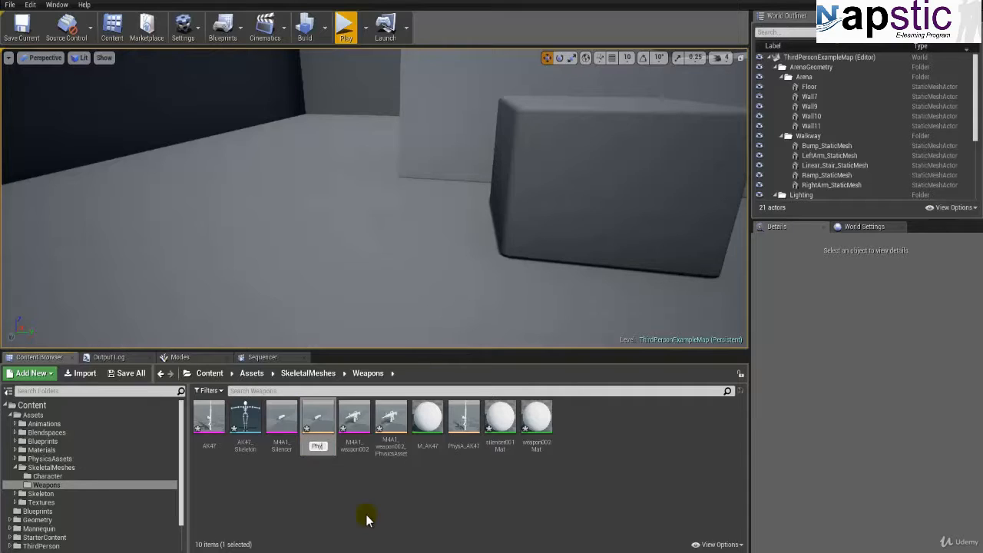
{"action": "type", "text": "_M4A1_Silencer"}
{"action": "key", "text": "Return"}
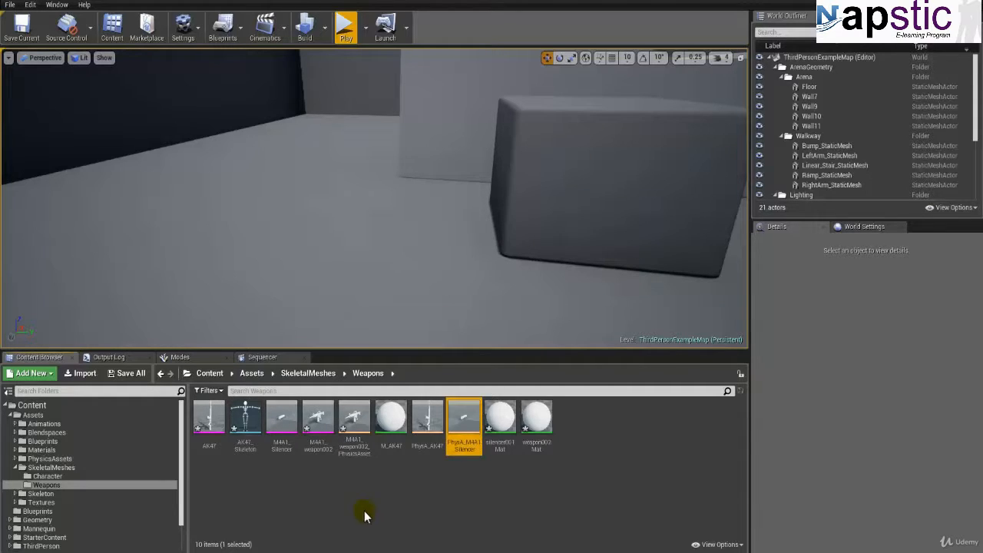
Step: Open the M4A1_weapon002 skeletal mesh, accept regenerating the skeleton, and inspect the weapon model in the preview
{"action": "double_click", "coordinate": [317, 430]}
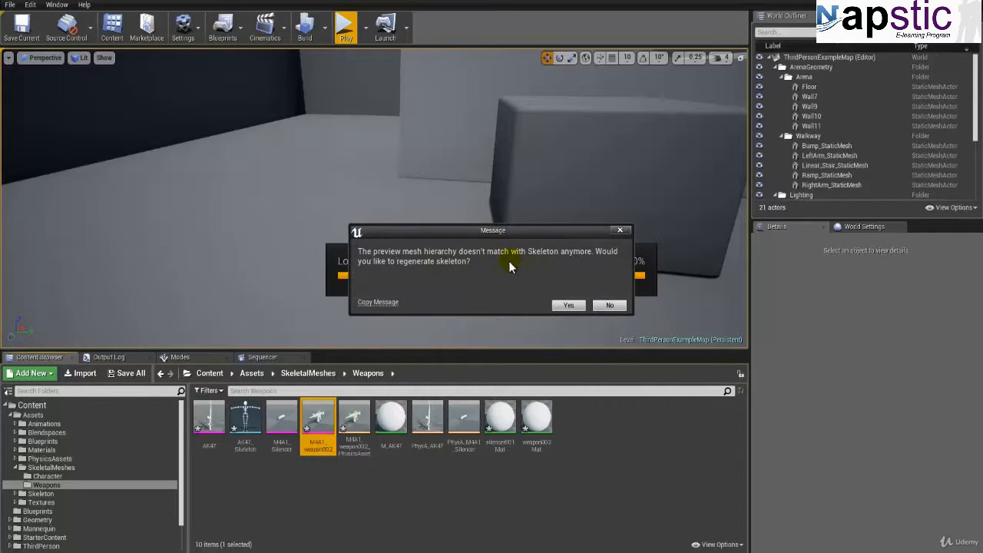
{"action": "left_click", "coordinate": [568, 305]}
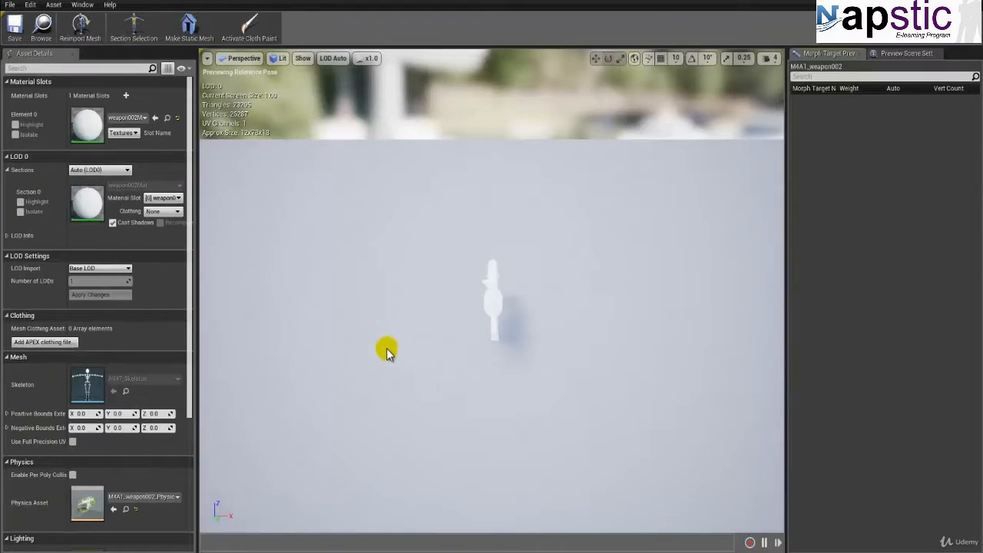
{"action": "left_click_drag", "start_coordinate": [419, 333], "coordinate": [442, 328]}
{"action": "key", "text": "f"}
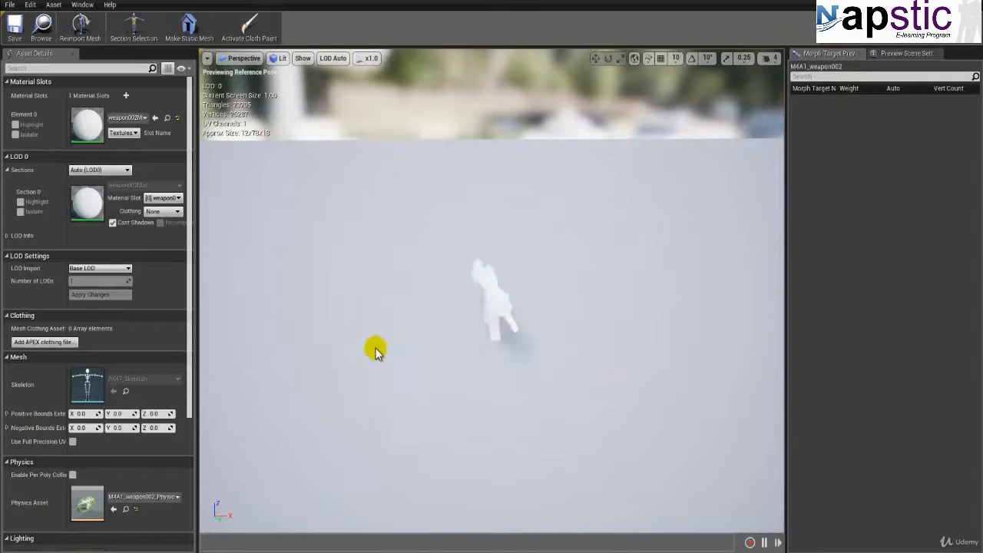
{"action": "left_click_drag", "start_coordinate": [381, 349], "coordinate": [680, 128]}
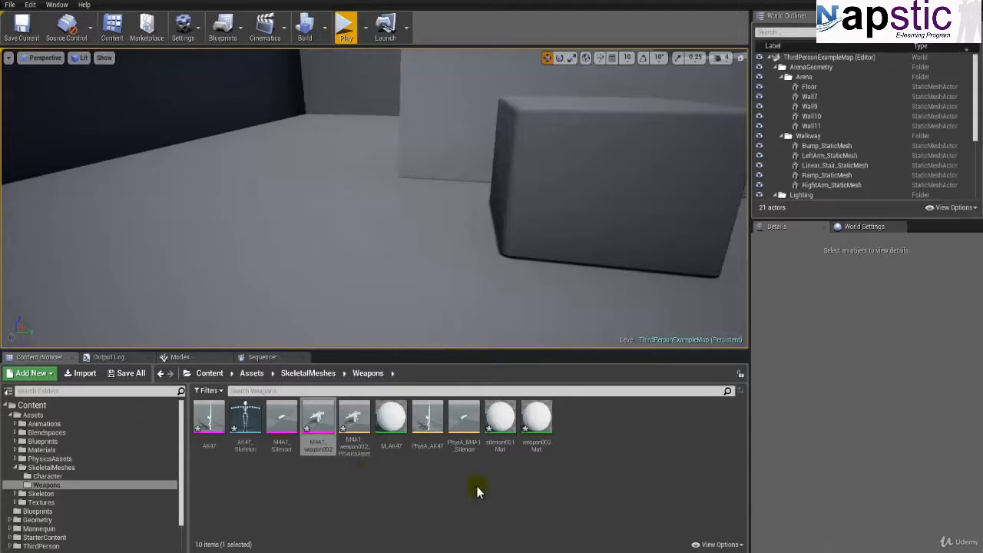
Step: Rename the M4A1_weapon002 skeletal mesh as M4A1
{"action": "left_click", "coordinate": [323, 444]}
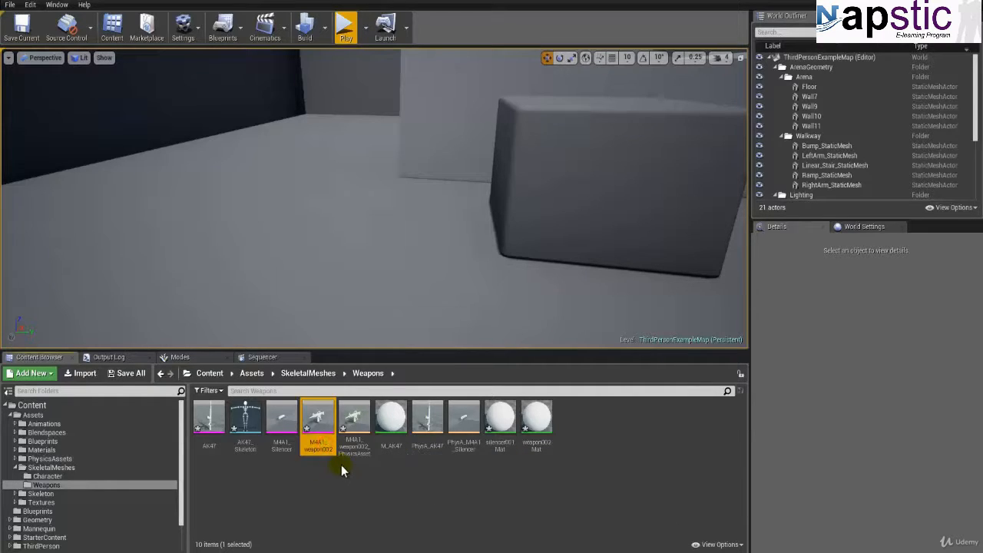
{"action": "key", "text": "F2"}
{"action": "type", "text": "M"}
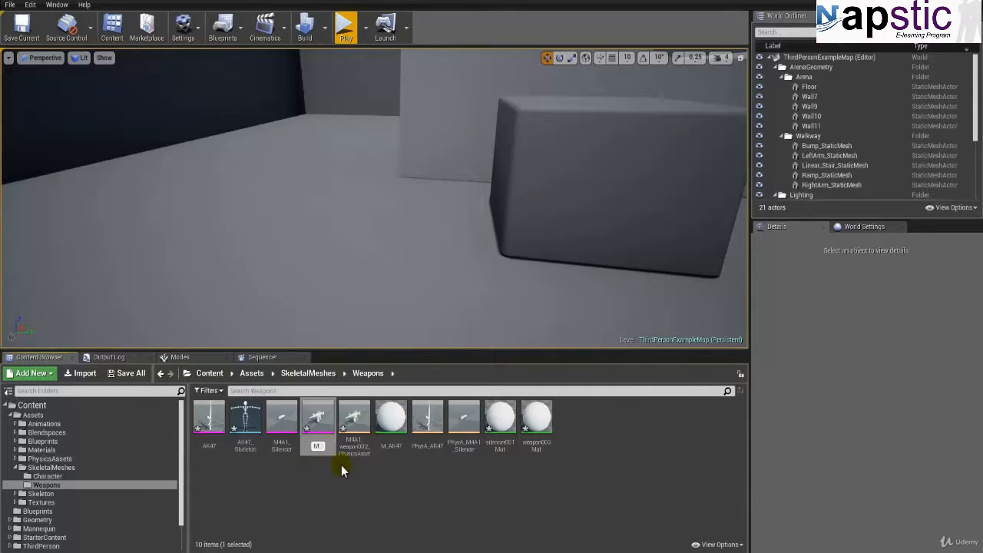
{"action": "type", "text": "4A1"}
{"action": "key", "text": "Return"}
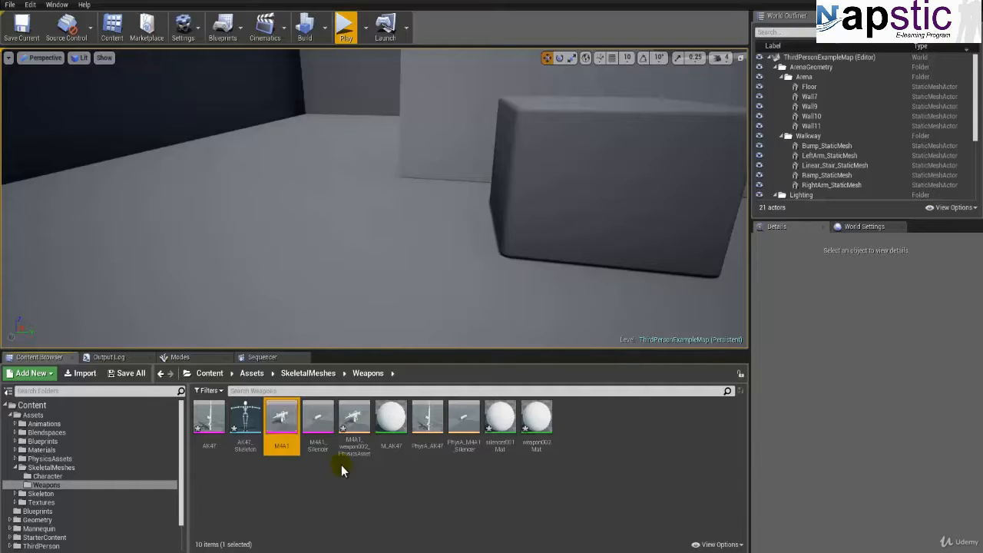
Step: Rename the M4A1_weapon002_PhysicsAsset physics asset as PhysA_M4A1
{"action": "left_click", "coordinate": [344, 458]}
{"action": "key", "text": "F2"}
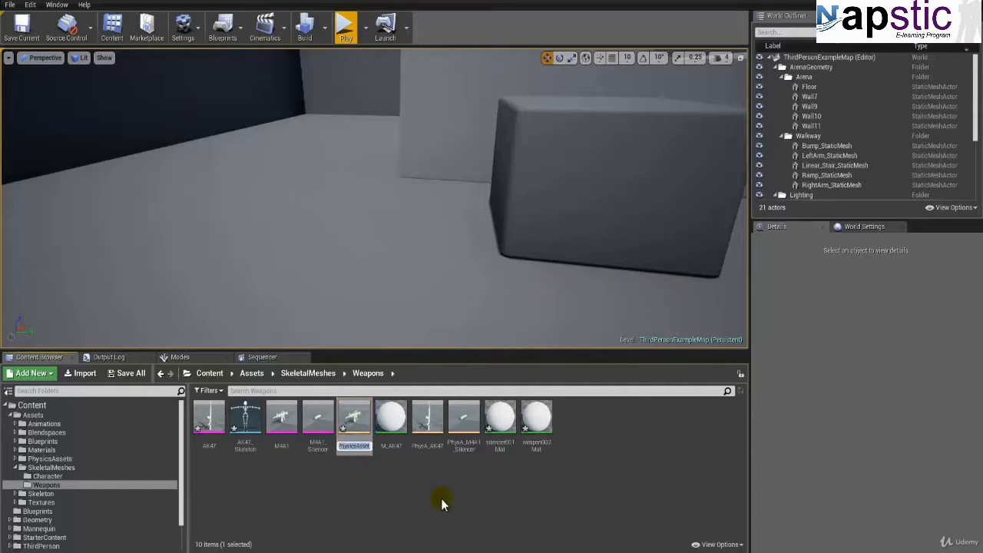
{"action": "type", "text": "PhysA_M4A1"}
{"action": "key", "text": "Return"}
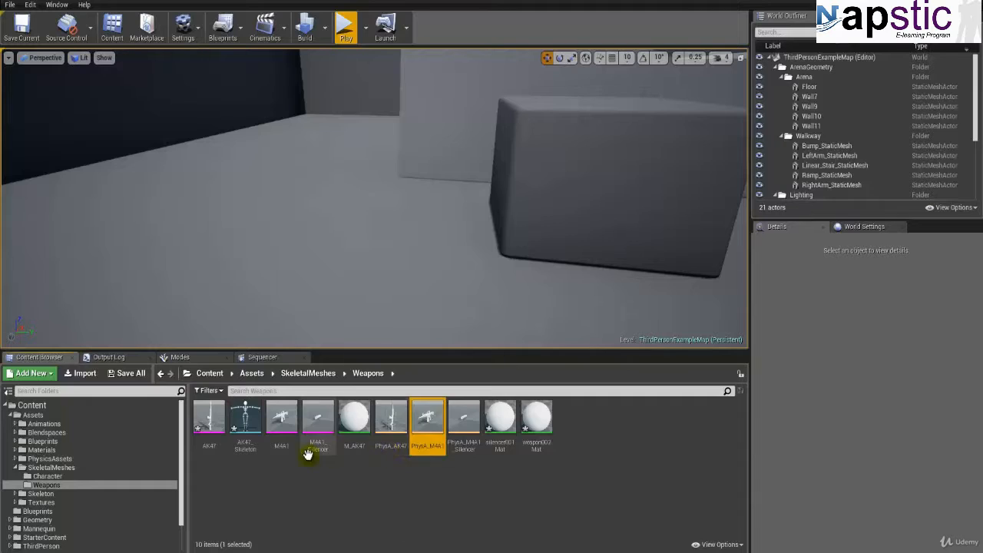
Step: Rename the silencer001Mat material as M_Silencer
{"action": "left_click", "coordinate": [486, 449]}
{"action": "key", "text": "F2"}
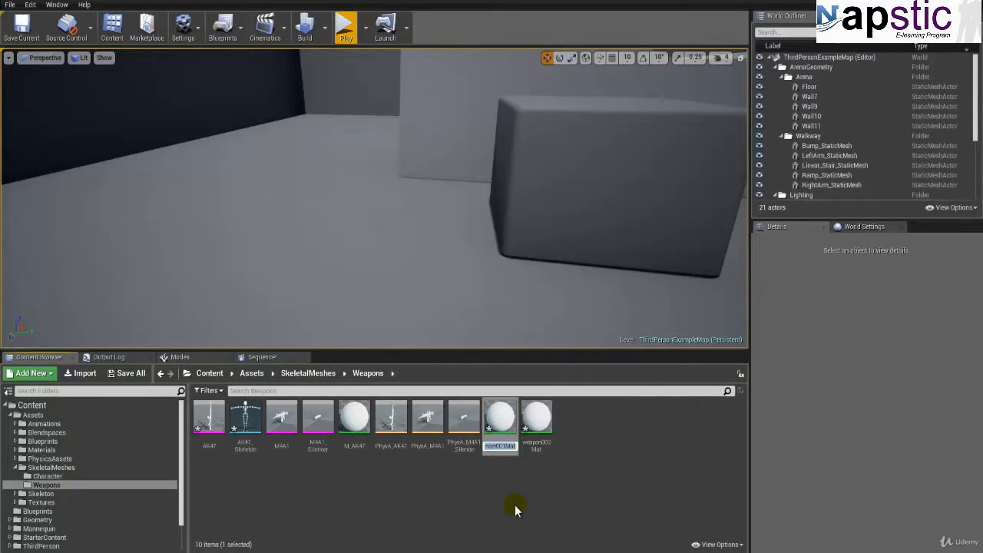
{"action": "type", "text": "M_Silencer"}
{"action": "key", "text": "Return"}
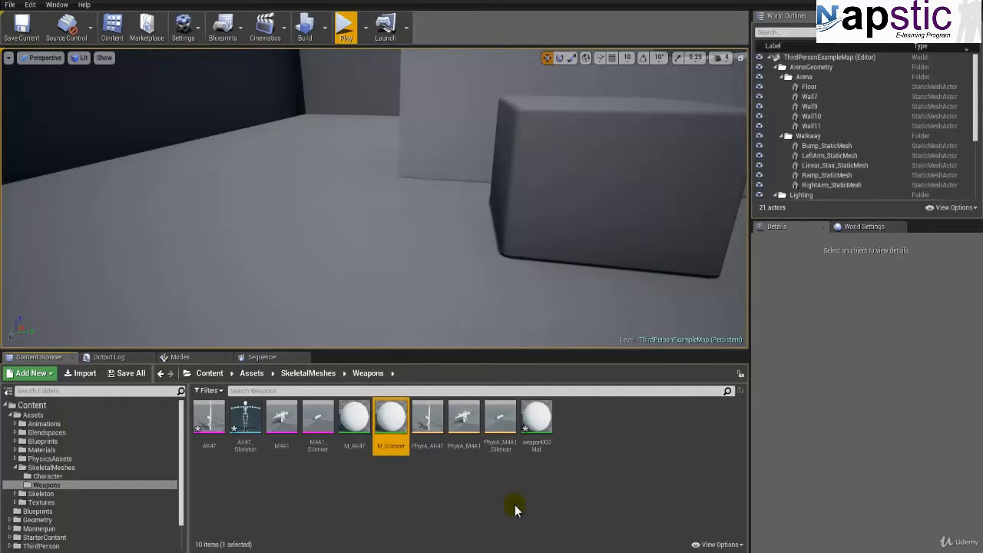
Step: Rename the weapon002Mat material as M_M4A1
{"action": "left_click", "coordinate": [536, 421]}
{"action": "key", "text": "F2"}
{"action": "type", "text": "M_"}
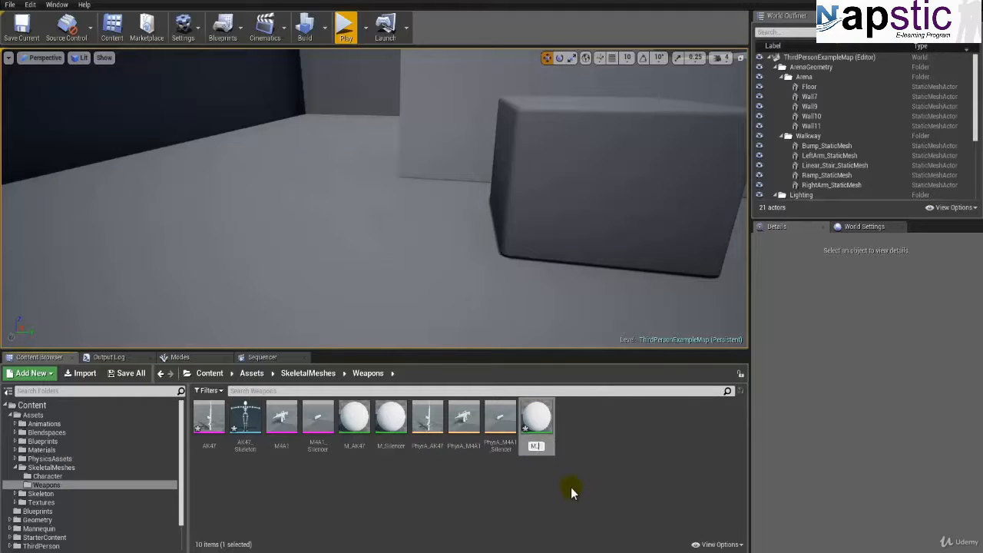
{"action": "type", "text": "M4A1"}
{"action": "key", "text": "Return"}
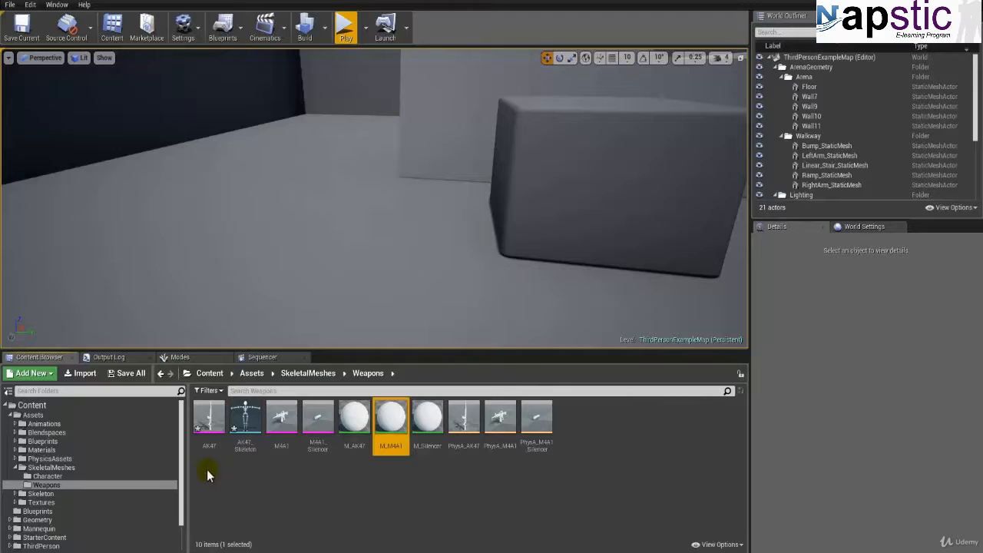
Step: Save all modified content: the AK47 skeletal mesh, AK47_Skeleton and the ThirdPersonExampleMap level
{"action": "left_click", "coordinate": [131, 373]}
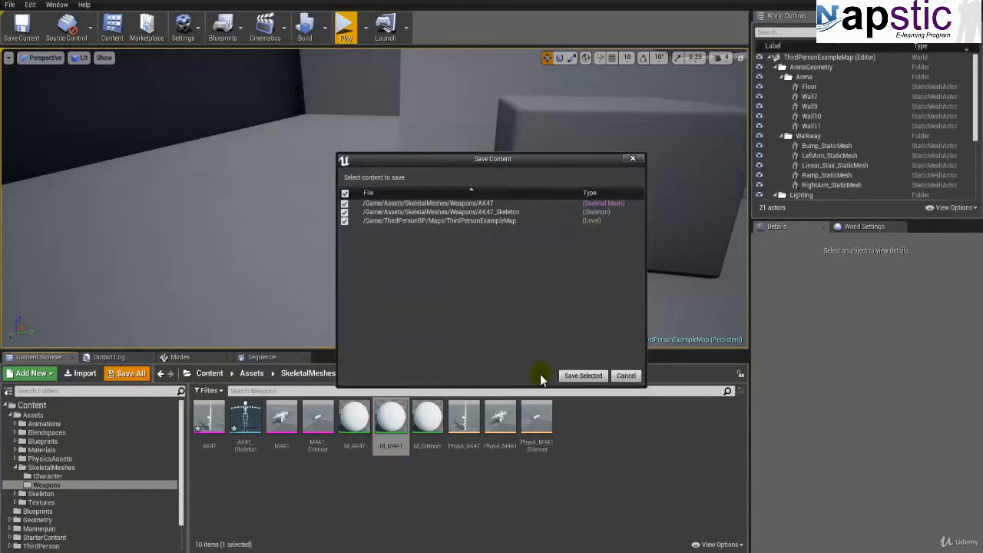
{"action": "left_click", "coordinate": [583, 375]}
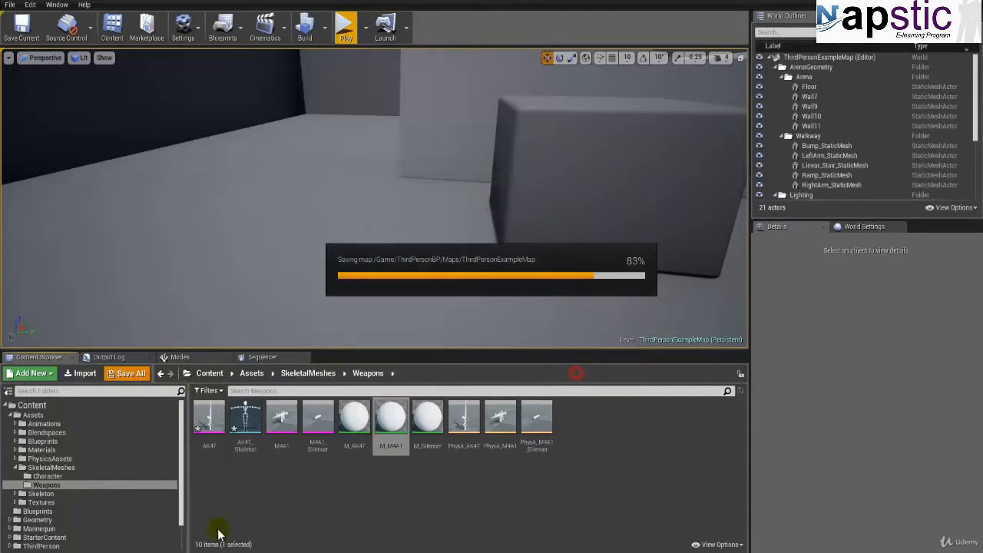
{"action": "left_click", "coordinate": [249, 471]}
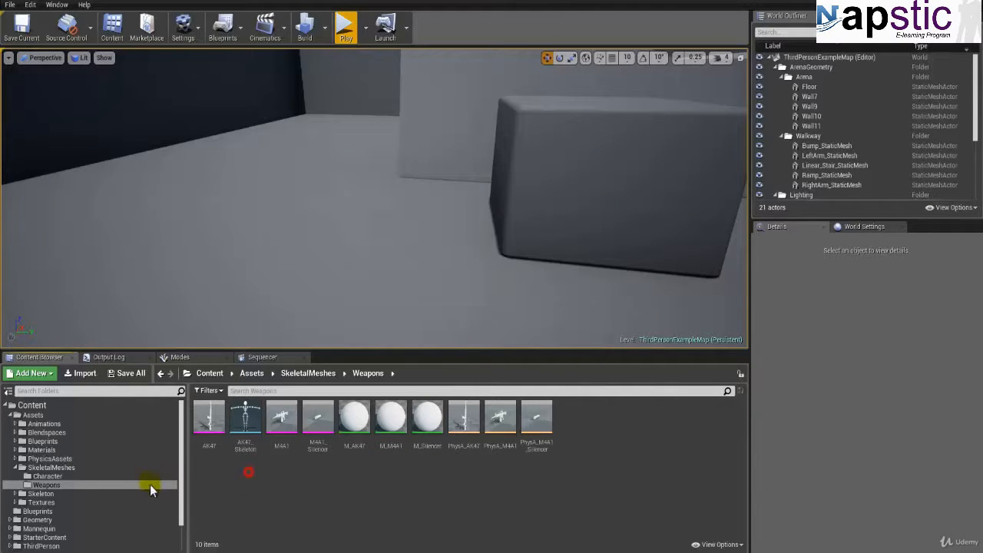
Step: Move AK47_Skeleton from SkeletalMeshes/Weapons into the Skeleton/Weapons folder
{"action": "left_click", "coordinate": [14, 459]}
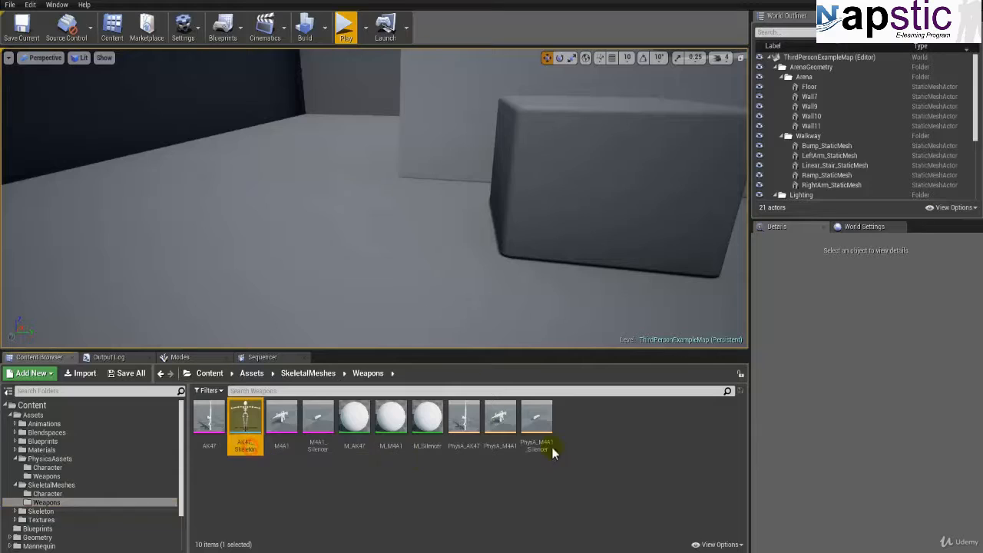
{"action": "left_click", "coordinate": [15, 511]}
{"action": "left_click_drag", "start_coordinate": [246, 426], "coordinate": [50, 537]}
{"action": "left_click", "coordinate": [50, 538]}
{"action": "scroll", "coordinate": [41, 499], "scroll_direction": "down", "scroll_amount": 2}
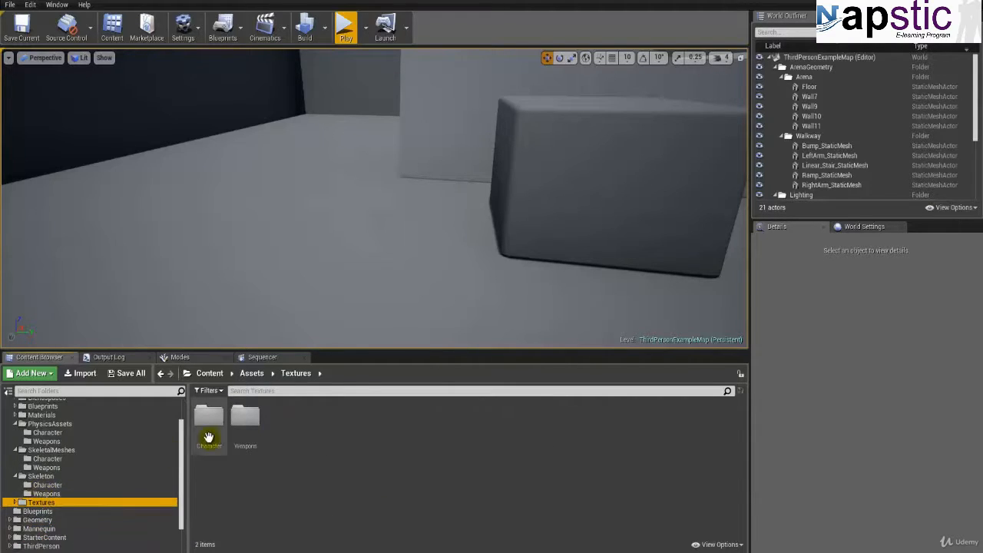
{"action": "left_click", "coordinate": [43, 467]}
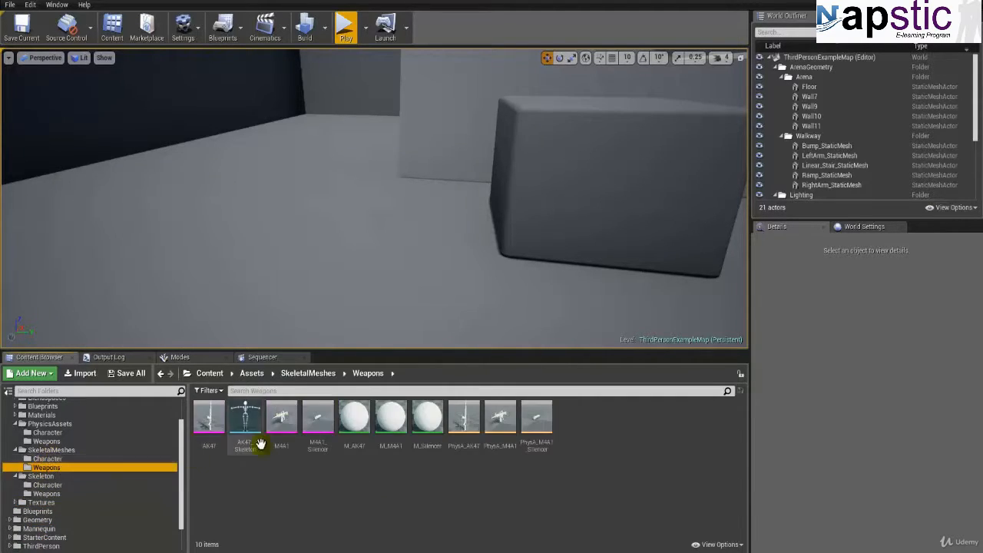
{"action": "left_click_drag", "start_coordinate": [246, 422], "coordinate": [62, 494]}
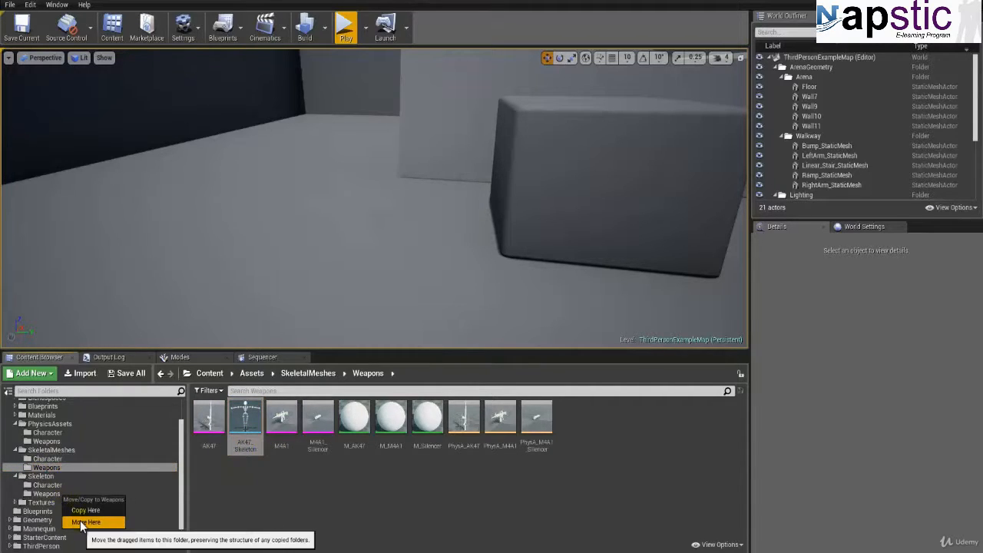
{"action": "left_click", "coordinate": [83, 522]}
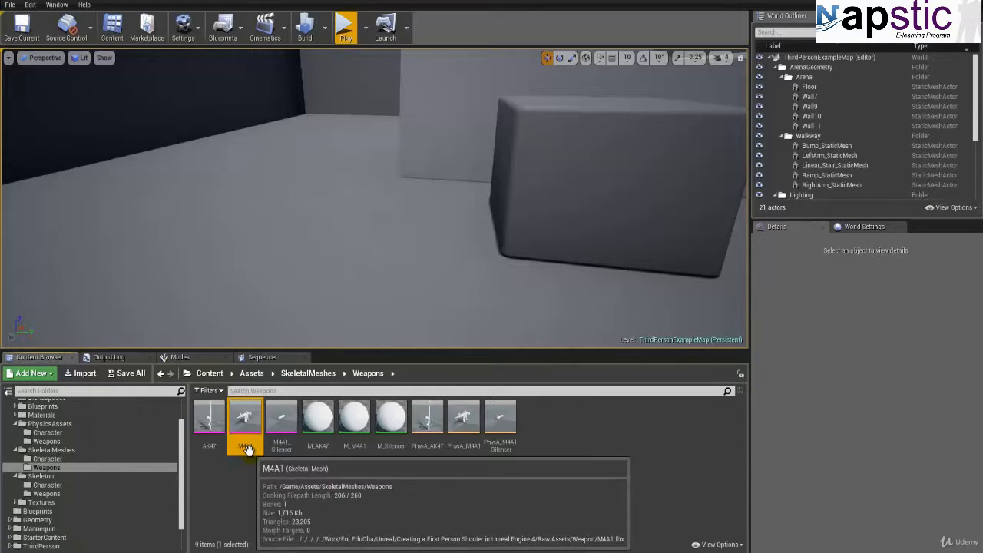
Step: Move the M_AK47, M_M4A1 and M_Silencer materials from SkeletalMeshes/Weapons into the Materials/Weapons folder
{"action": "left_click", "coordinate": [283, 434]}
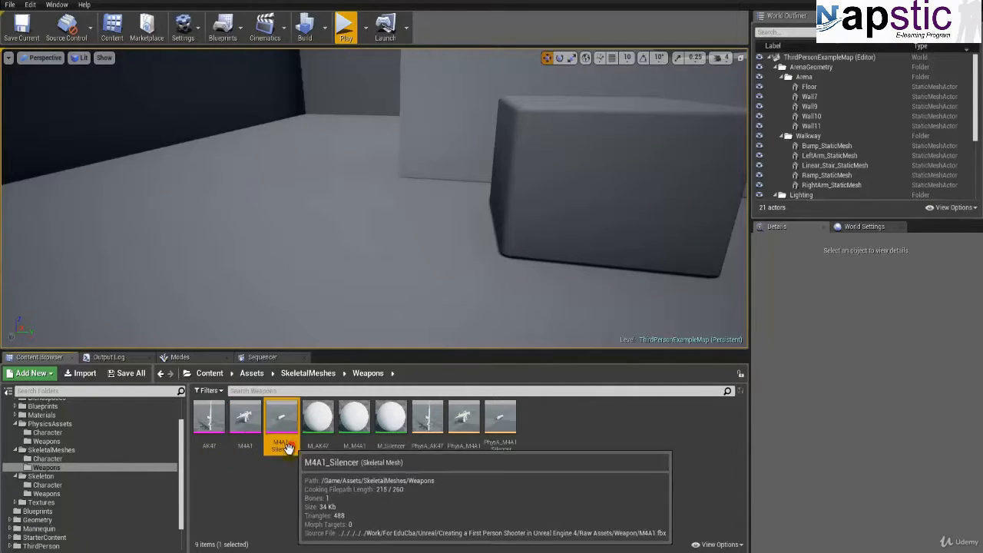
{"action": "left_click", "coordinate": [317, 438]}
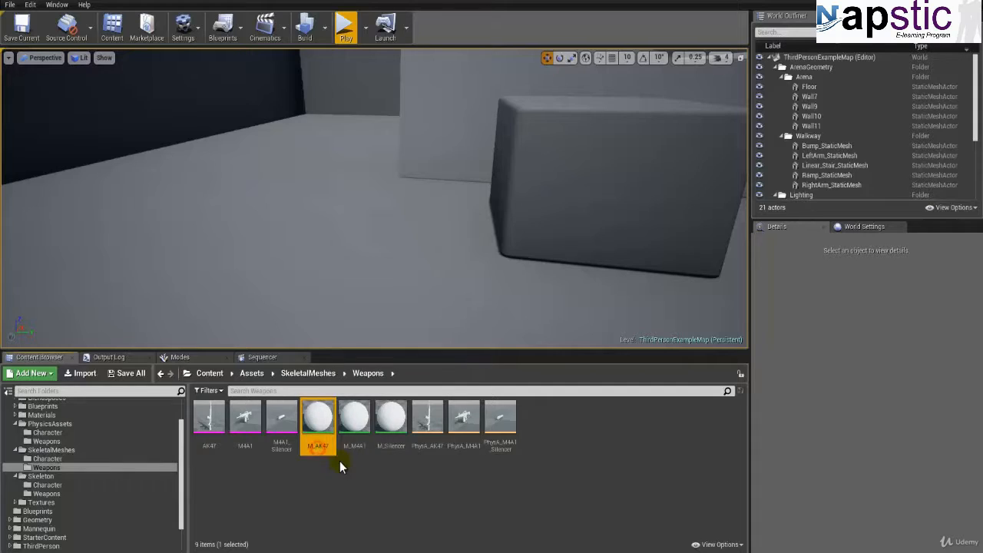
{"action": "left_click", "coordinate": [354, 422], "text": "ctrl"}
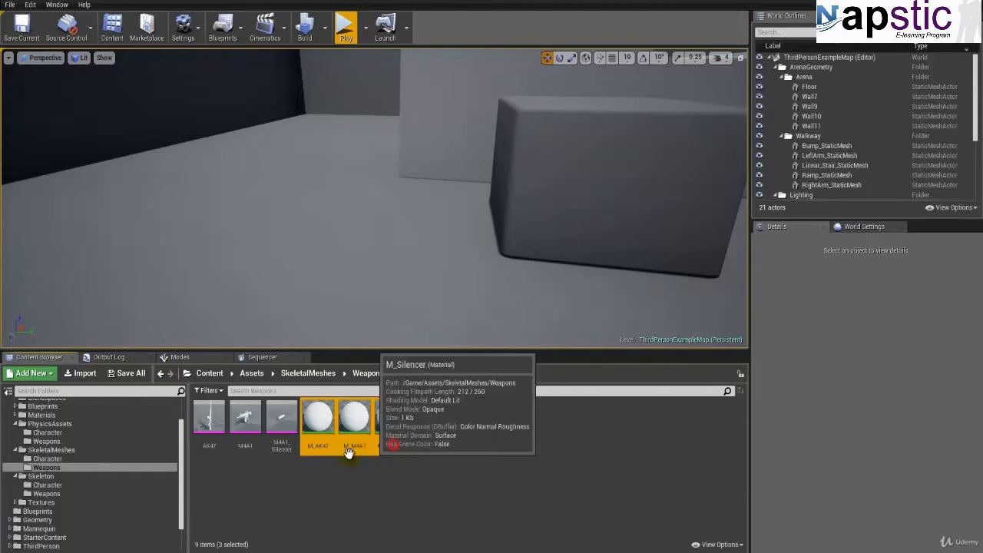
{"action": "left_click", "coordinate": [390, 423], "text": "ctrl"}
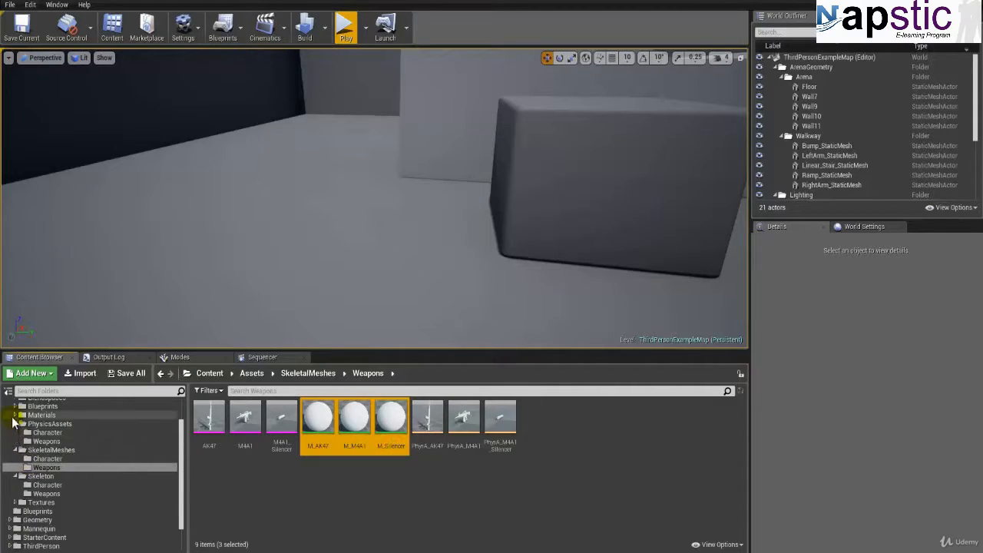
{"action": "left_click", "coordinate": [16, 416]}
{"action": "left_click_drag", "start_coordinate": [325, 432], "coordinate": [50, 435]}
{"action": "left_click", "coordinate": [81, 448]}
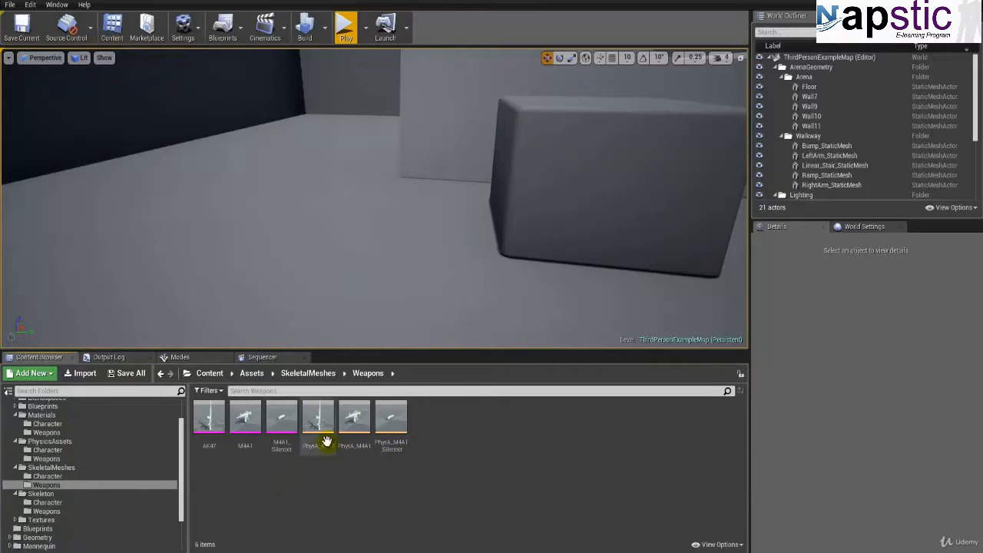
{"action": "scroll", "coordinate": [23, 450], "scroll_direction": "up", "scroll_amount": 2}
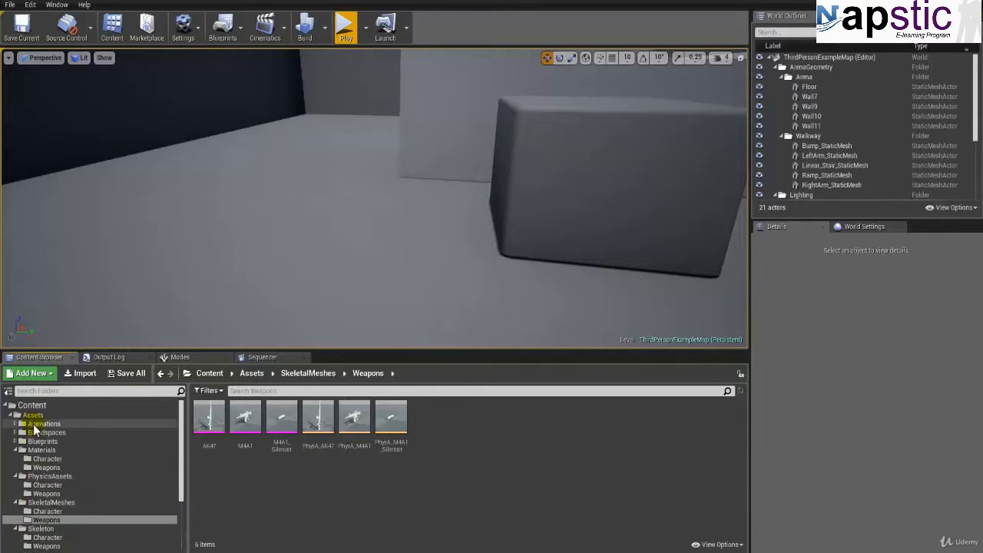
{"action": "left_click", "coordinate": [33, 415]}
{"action": "right_click", "coordinate": [34, 417]}
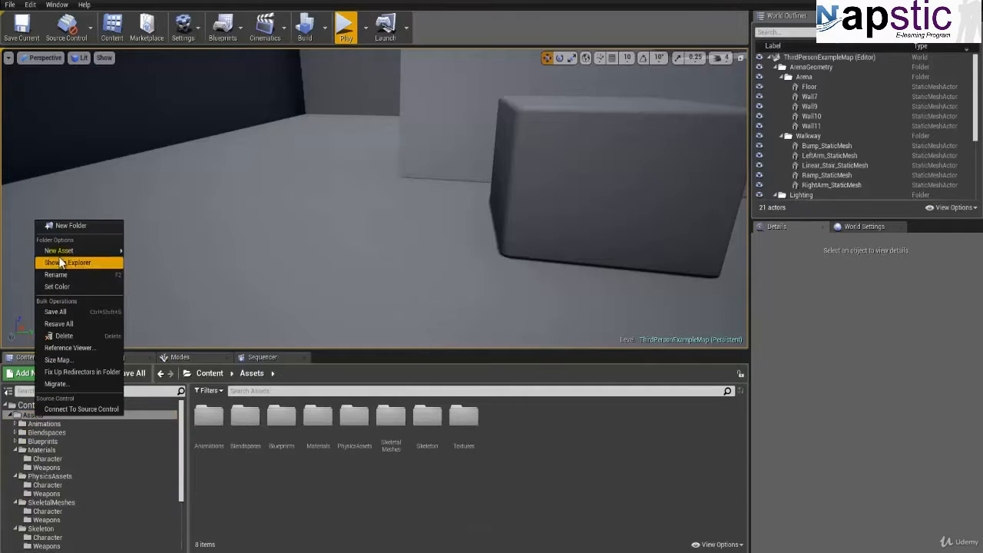
{"action": "left_click", "coordinate": [73, 226]}
{"action": "type", "text": "PhysicsAssets"}
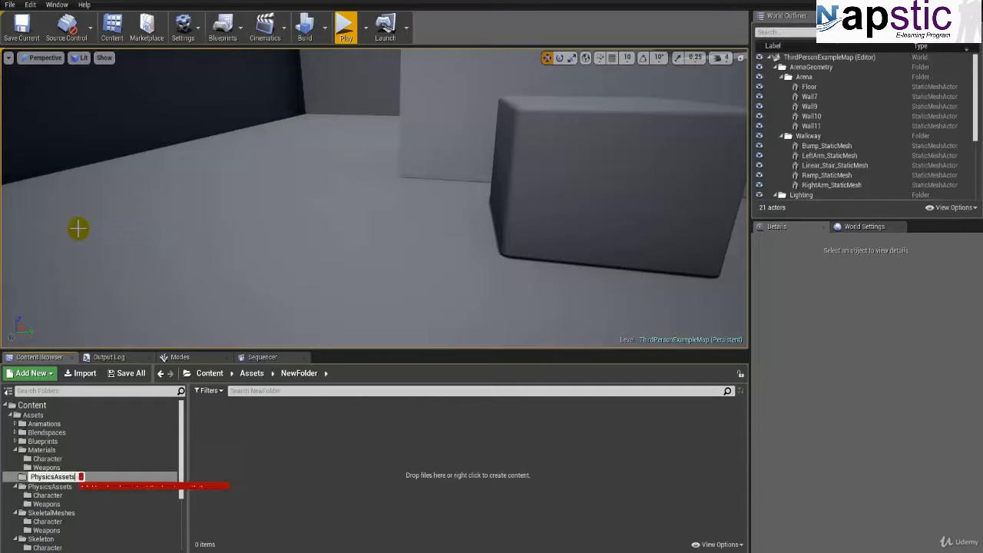
{"action": "key", "text": "Escape"}
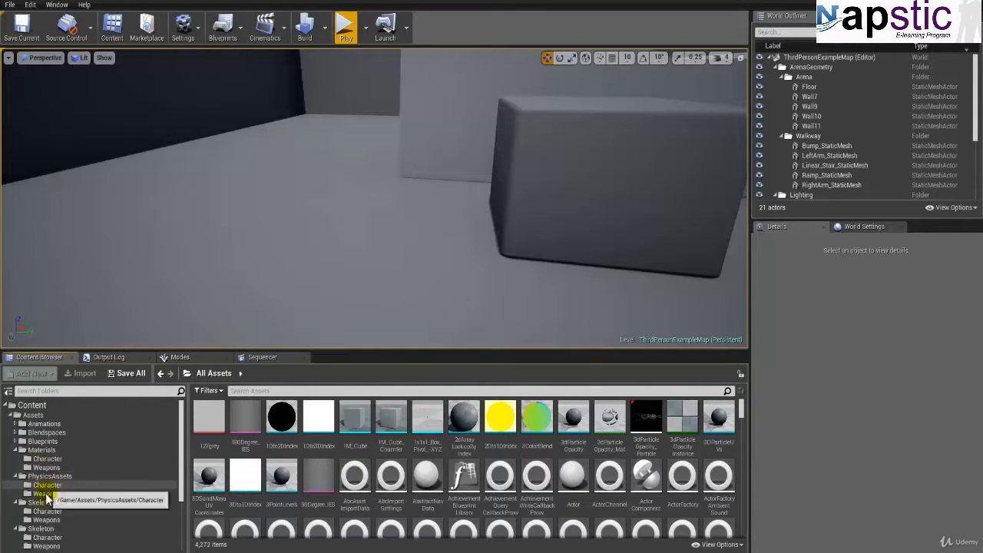
{"action": "left_click", "coordinate": [45, 519]}
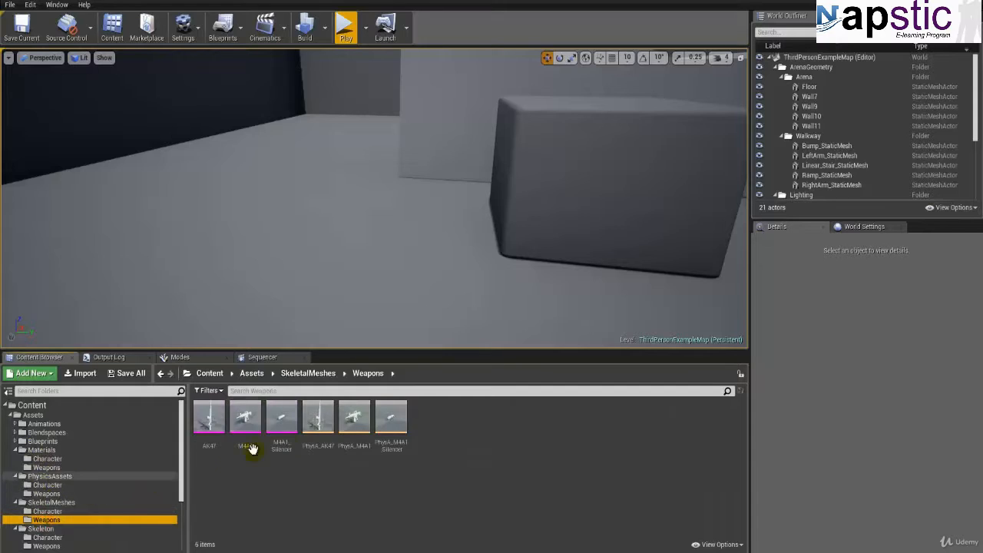
Step: Move the PhysA_AK47, PhysA_M4A1 and PhysA_M4A1_Silencer physics assets from SkeletalMeshes/Weapons into the PhysicsAssets/Weapons folder
{"action": "left_click", "coordinate": [321, 441]}
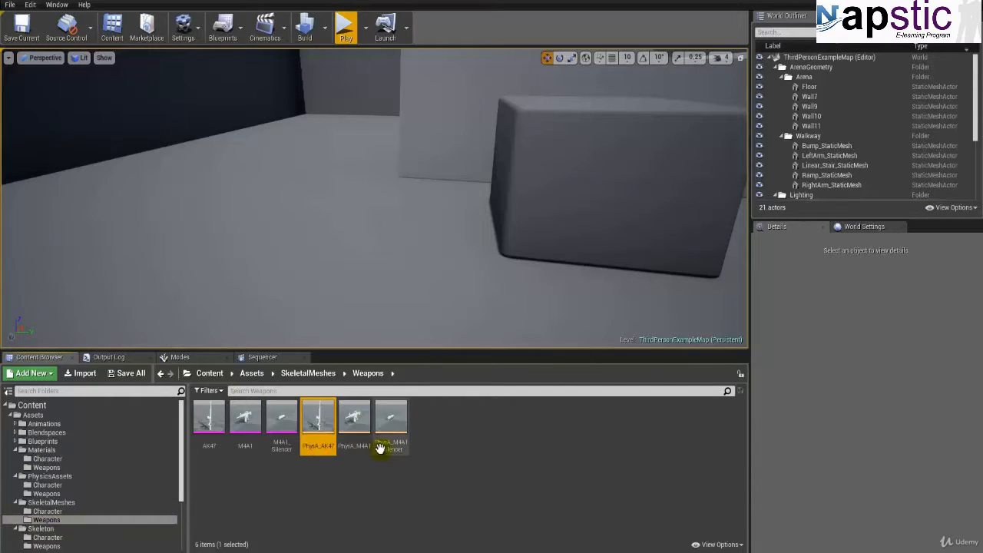
{"action": "left_click", "coordinate": [393, 430], "text": "ctrl"}
{"action": "left_click", "coordinate": [354, 430], "text": "ctrl"}
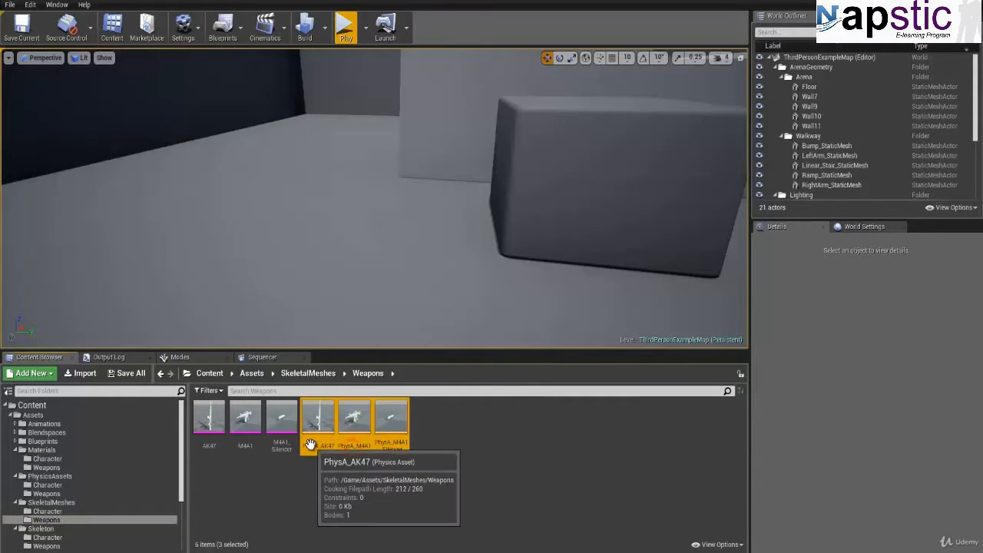
{"action": "left_click_drag", "start_coordinate": [314, 444], "coordinate": [69, 495]}
{"action": "left_click", "coordinate": [95, 520]}
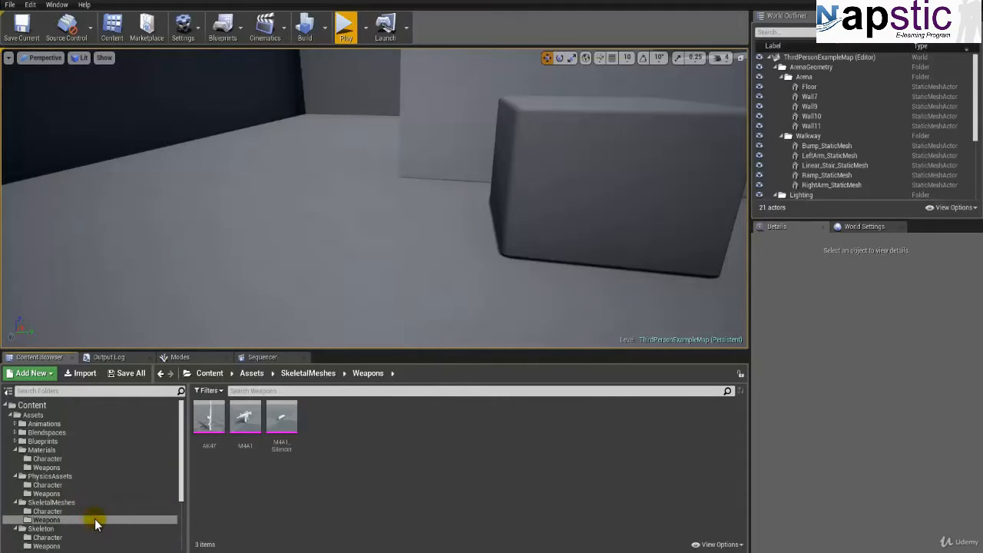
Step: Import AK_diffuse.jpg, AK_normal.jpg, AK_specular.jpg and M4A1_Diffuse.png into Textures/Weapons, accepting AK_normal as a normal map
{"action": "scroll", "coordinate": [75, 498], "scroll_direction": "down", "scroll_amount": 3}
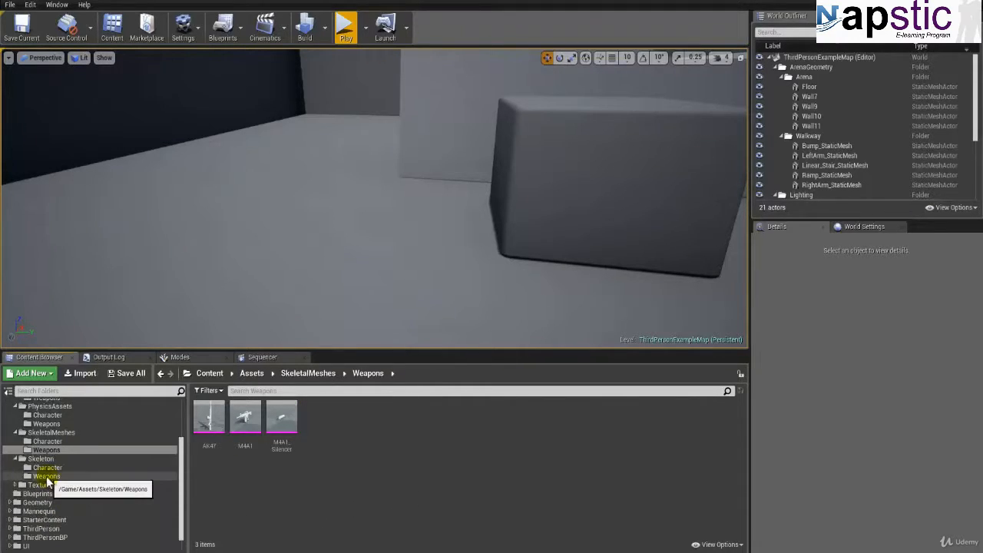
{"action": "left_click", "coordinate": [15, 485]}
{"action": "left_click", "coordinate": [42, 502]}
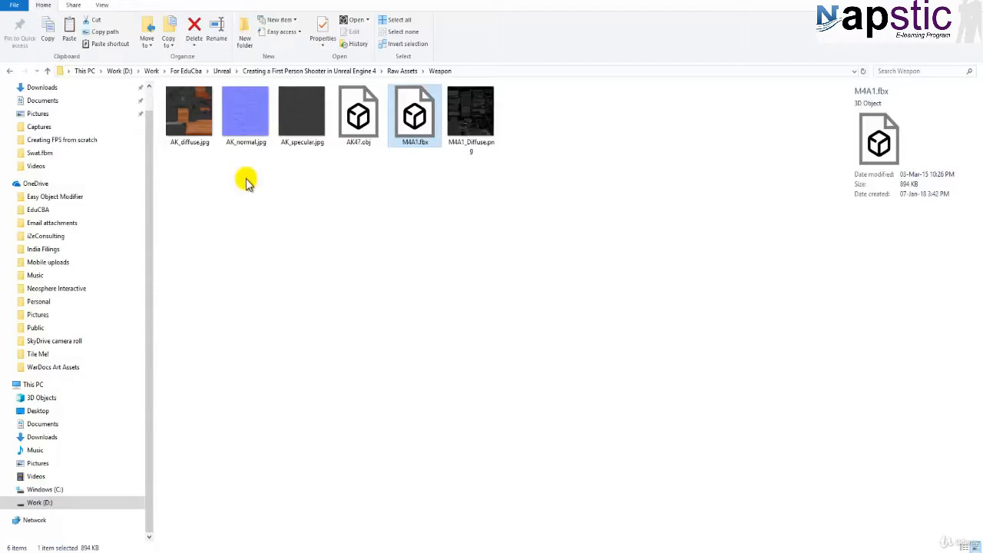
{"action": "left_click", "coordinate": [213, 129]}
{"action": "left_click", "coordinate": [293, 121], "text": "ctrl"}
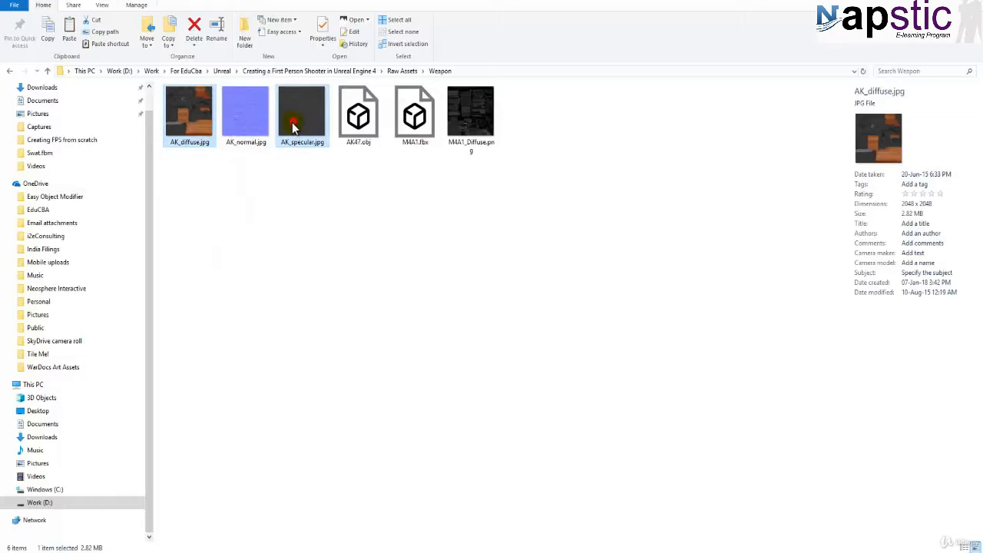
{"action": "left_click", "coordinate": [246, 137], "text": "ctrl"}
{"action": "left_click", "coordinate": [470, 119], "text": "ctrl"}
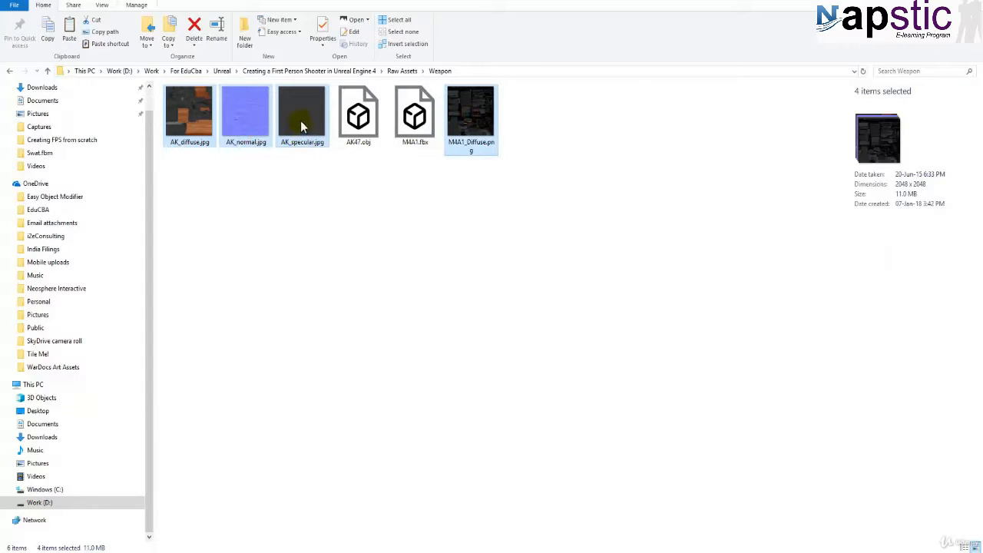
{"action": "left_click_drag", "start_coordinate": [301, 126], "coordinate": [386, 415]}
{"action": "left_click_drag", "start_coordinate": [347, 496], "coordinate": [347, 499]}
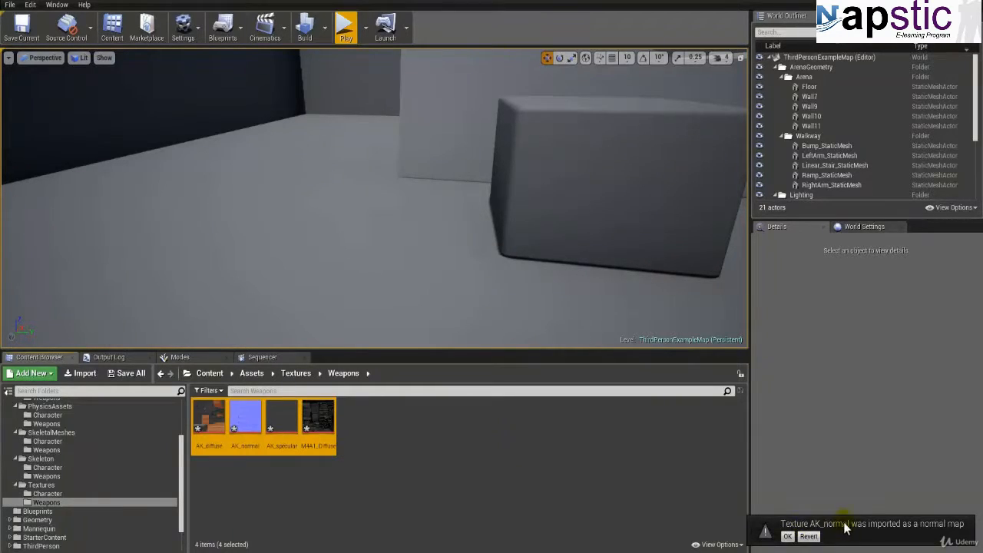
{"action": "left_click", "coordinate": [788, 536]}
{"action": "left_click", "coordinate": [411, 443]}
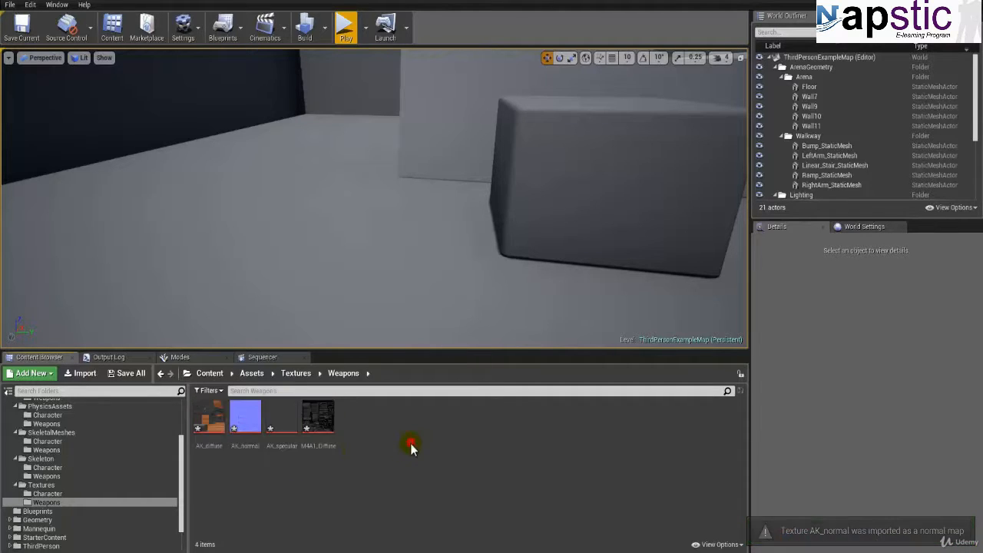
Step: Save the AK_diffuse, AK_normal, AK_specular and M4A1_Diffuse textures
{"action": "left_click", "coordinate": [129, 373]}
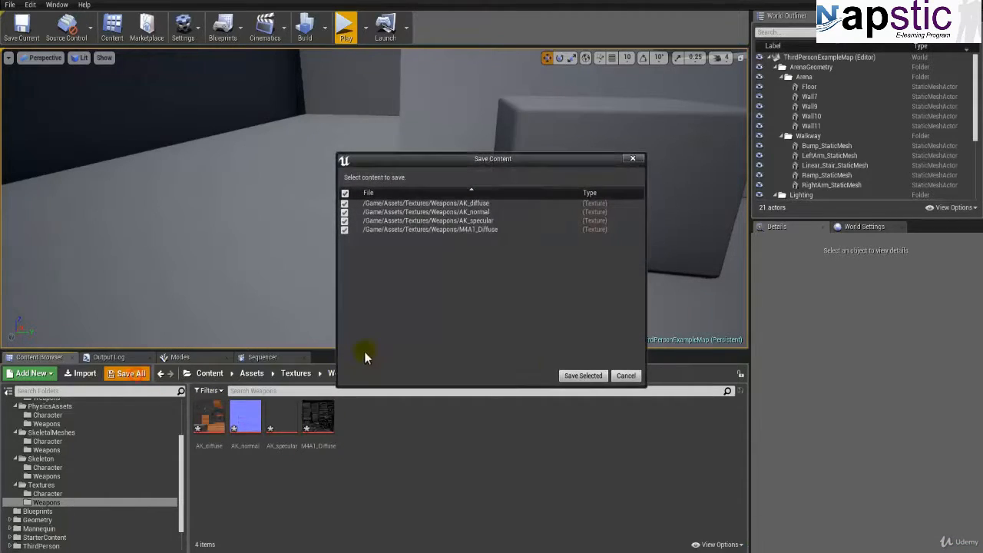
{"action": "left_click", "coordinate": [583, 376]}
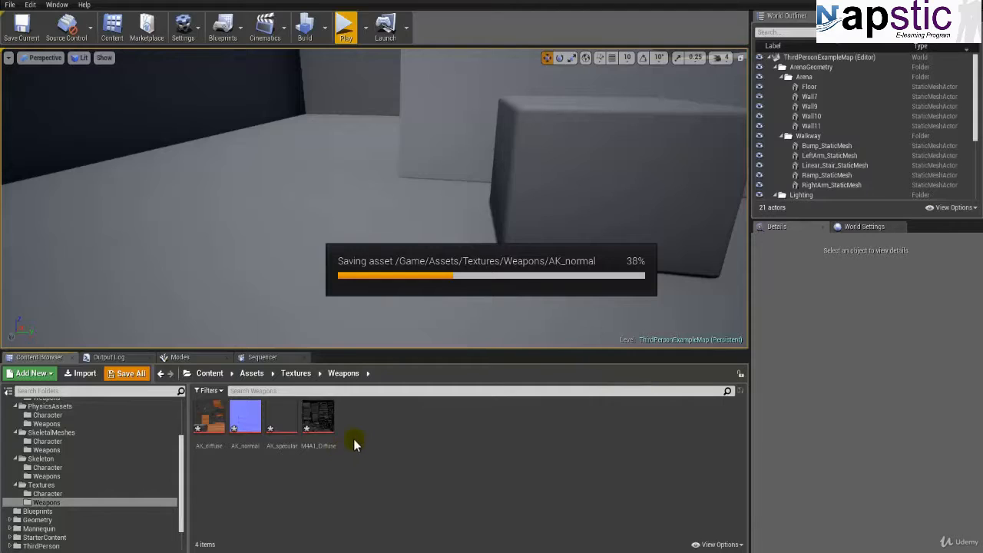
{"action": "left_click", "coordinate": [284, 448]}
{"action": "left_click", "coordinate": [314, 447]}
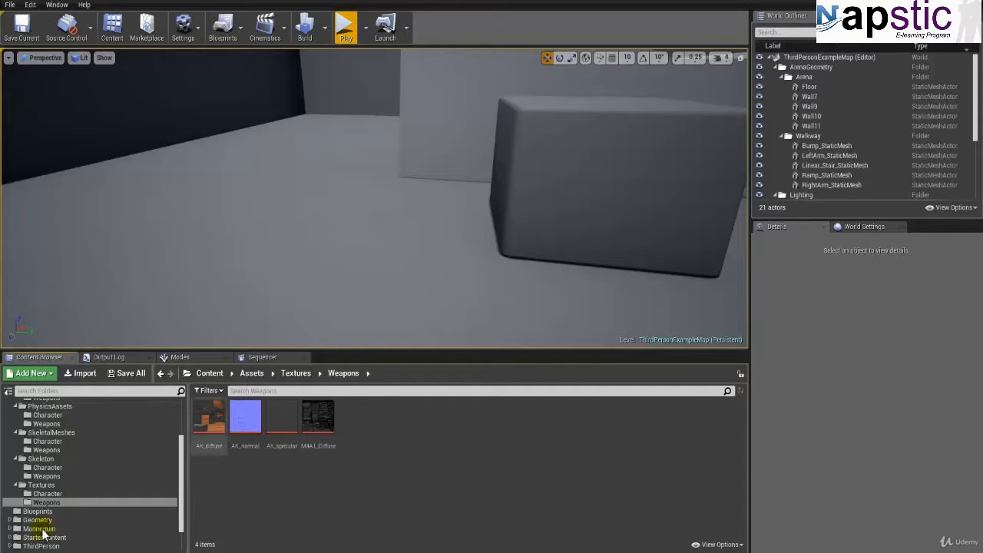
Step: Open the M_AK47 material from Materials/Weapons and delete the vector parameter node feeding its Base Color
{"action": "scroll", "coordinate": [44, 455], "scroll_direction": "up", "scroll_amount": 3}
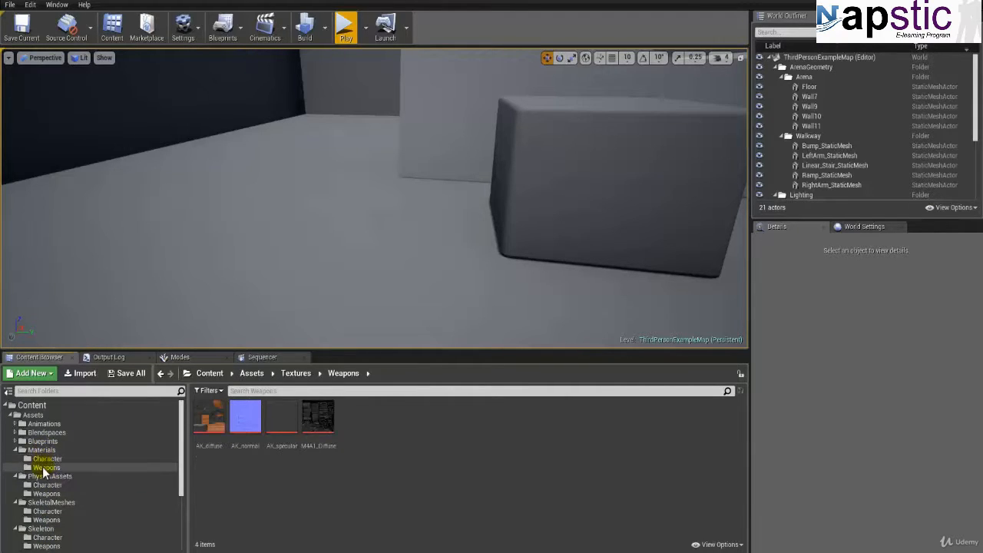
{"action": "left_click", "coordinate": [46, 467]}
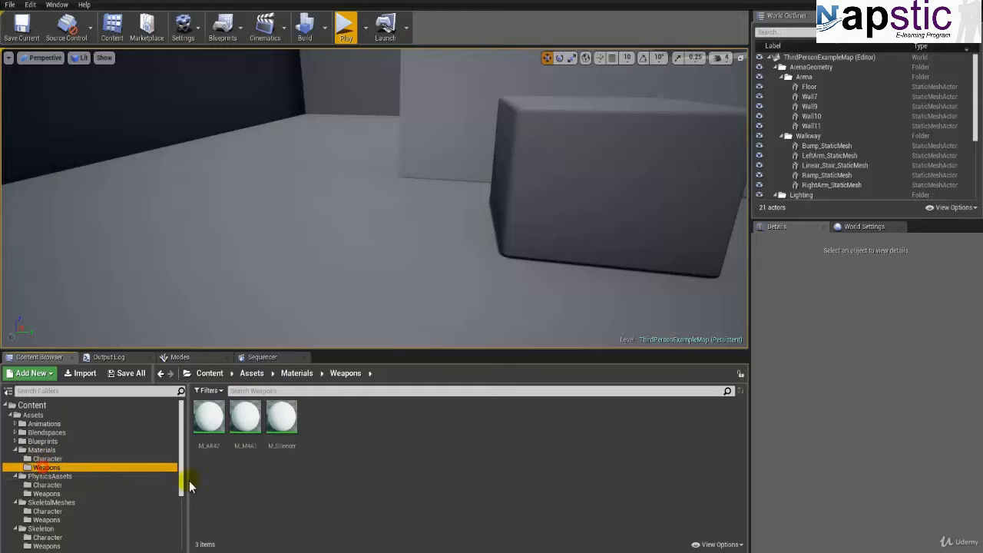
{"action": "double_click", "coordinate": [209, 419]}
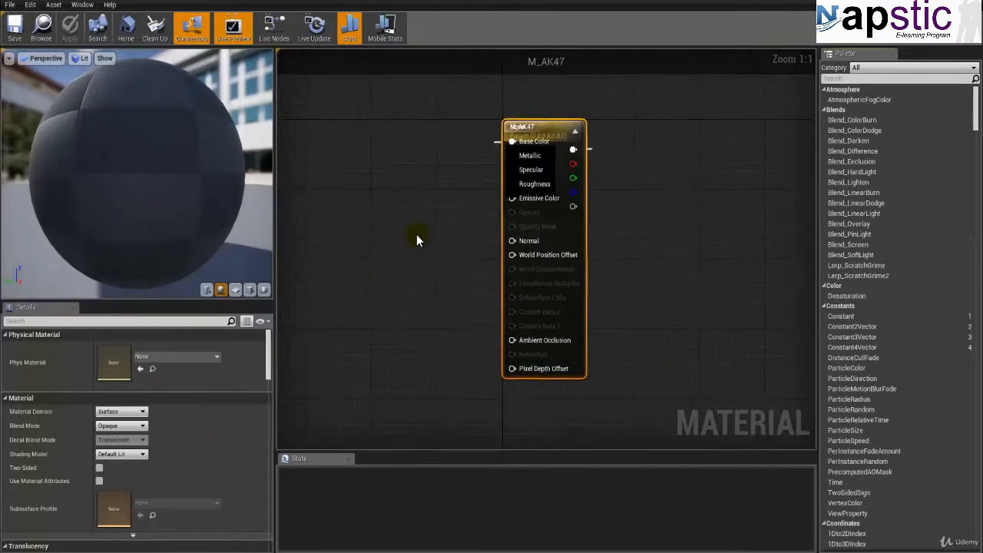
{"action": "left_click_drag", "start_coordinate": [627, 247], "coordinate": [800, 236]}
{"action": "right_click_drag", "start_coordinate": [794, 236], "coordinate": [603, 255]}
{"action": "left_click_drag", "start_coordinate": [399, 162], "coordinate": [341, 144]}
{"action": "right_click_drag", "start_coordinate": [397, 292], "coordinate": [510, 287]}
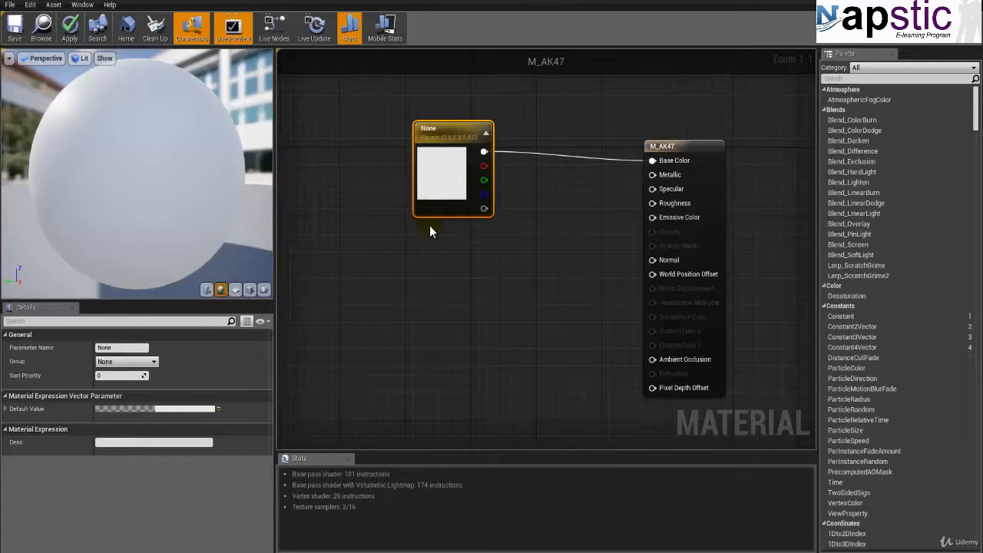
{"action": "key", "text": "Delete"}
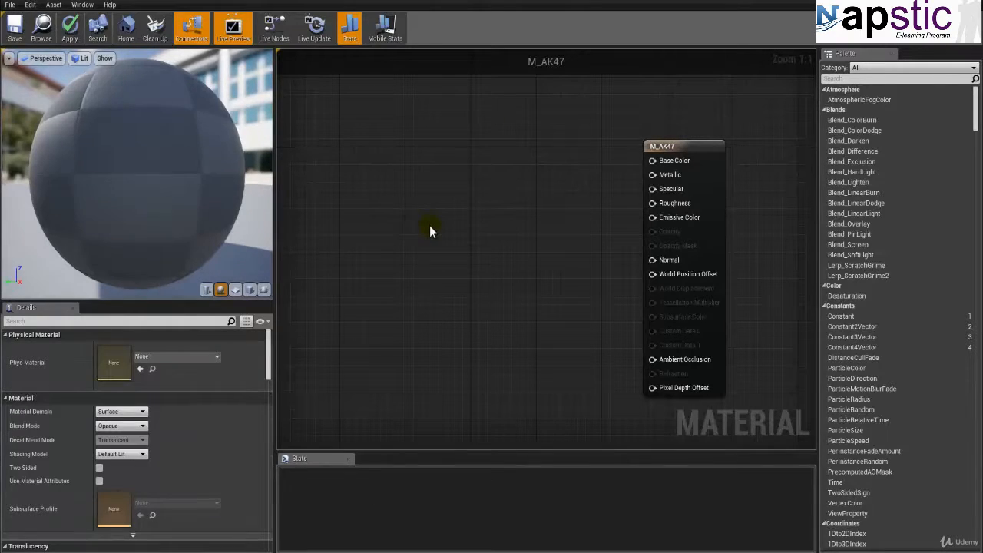
Step: Open Content Browser 2 as a separate window from the level editor and show the Assets/Textures/Weapons folder in it
{"action": "left_click", "coordinate": [68, 1]}
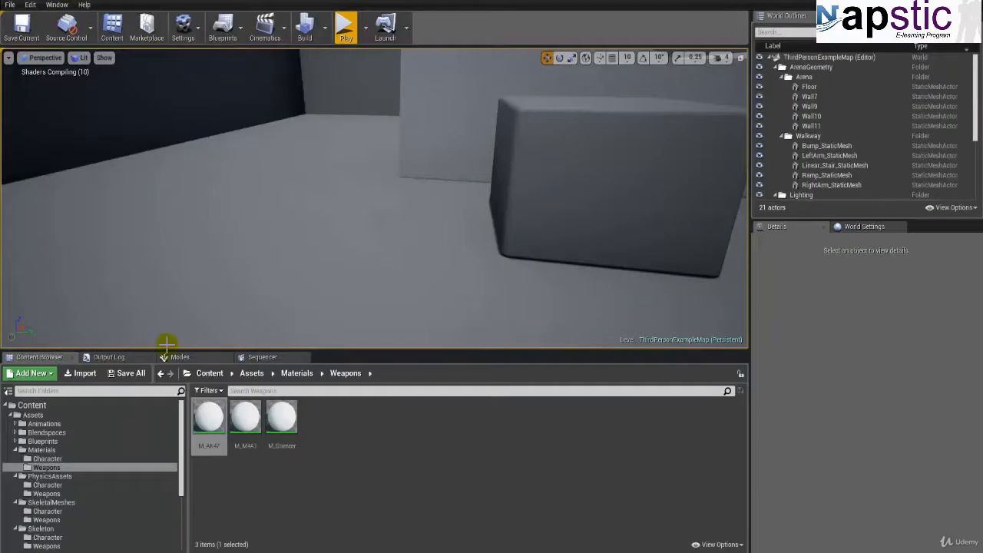
{"action": "left_click", "coordinate": [57, 5]}
{"action": "mouse_move", "coordinate": [74, 184]}
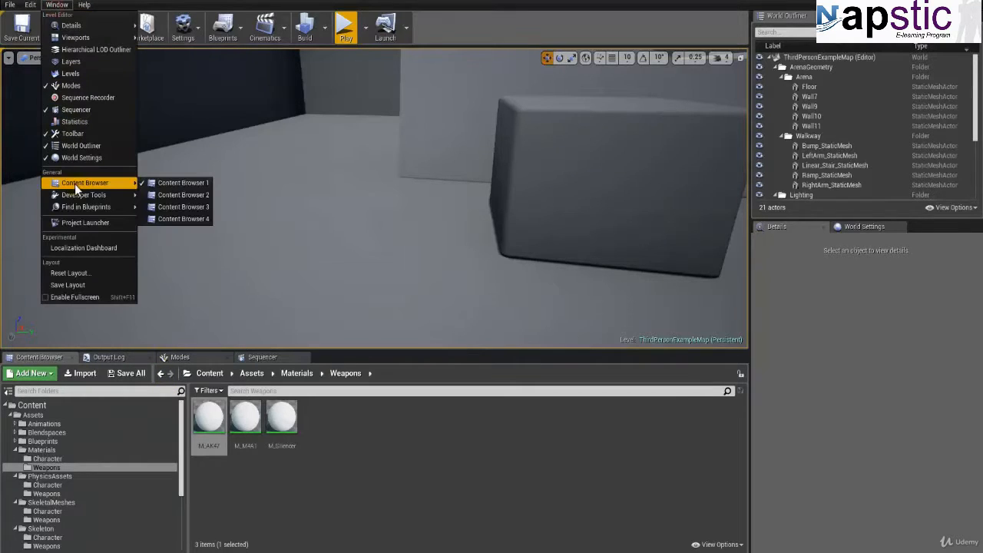
{"action": "left_click", "coordinate": [182, 195]}
{"action": "left_click_drag", "start_coordinate": [523, 99], "coordinate": [741, 132]}
{"action": "double_click", "coordinate": [582, 188]}
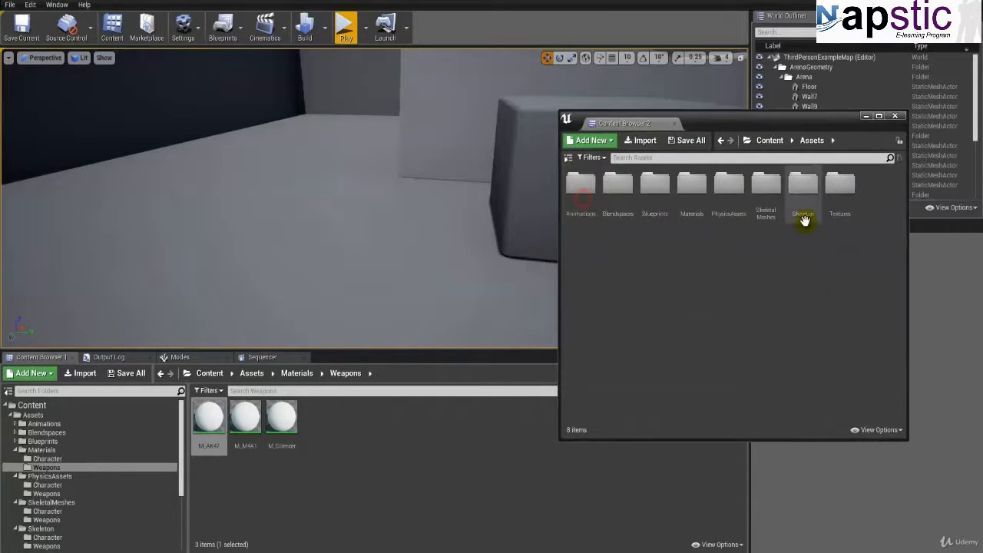
{"action": "double_click", "coordinate": [836, 198]}
{"action": "double_click", "coordinate": [617, 192]}
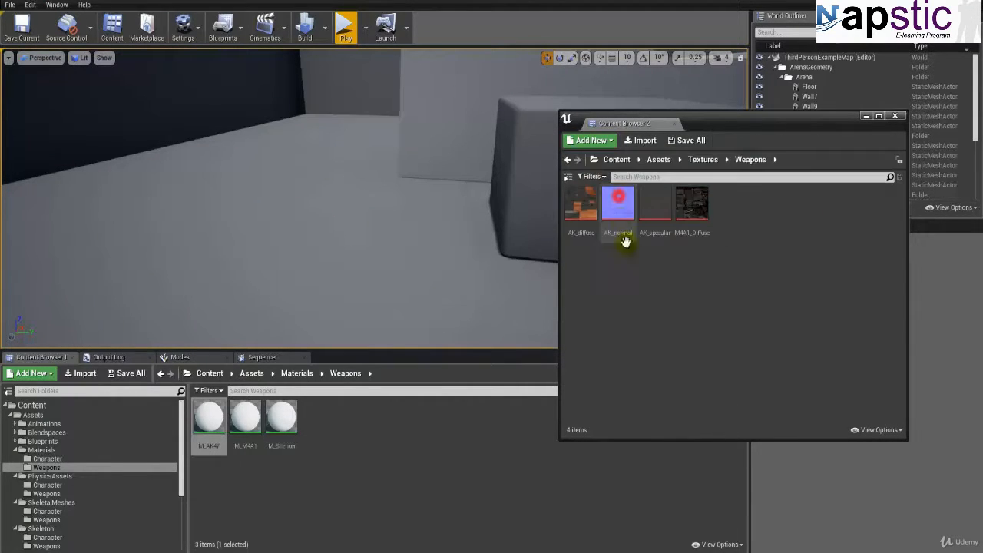
Step: Add a Texture Sample node using AK_diffuse to the M_AK47 graph, placed to the left of the material's main node
{"action": "left_click", "coordinate": [588, 230]}
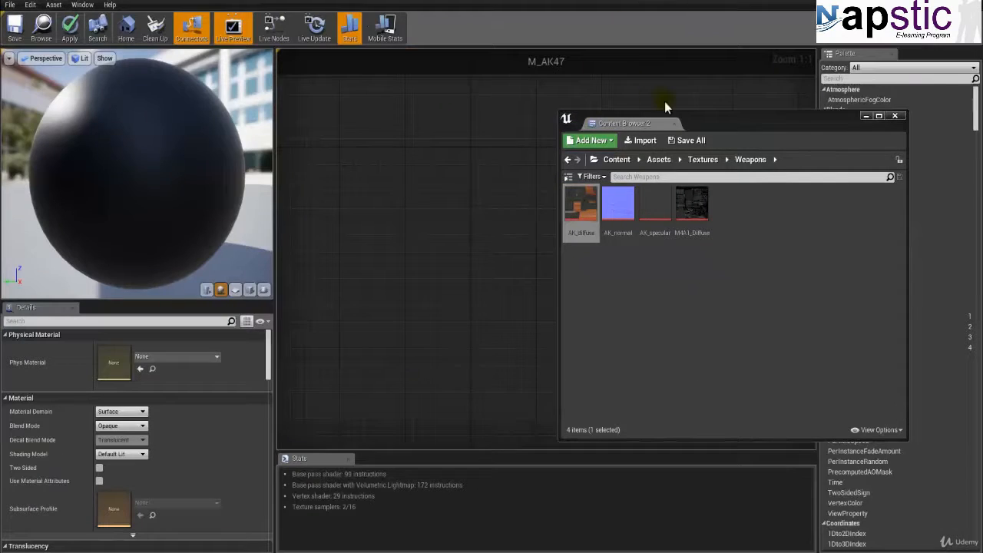
{"action": "left_click_drag", "start_coordinate": [721, 124], "coordinate": [604, 261]}
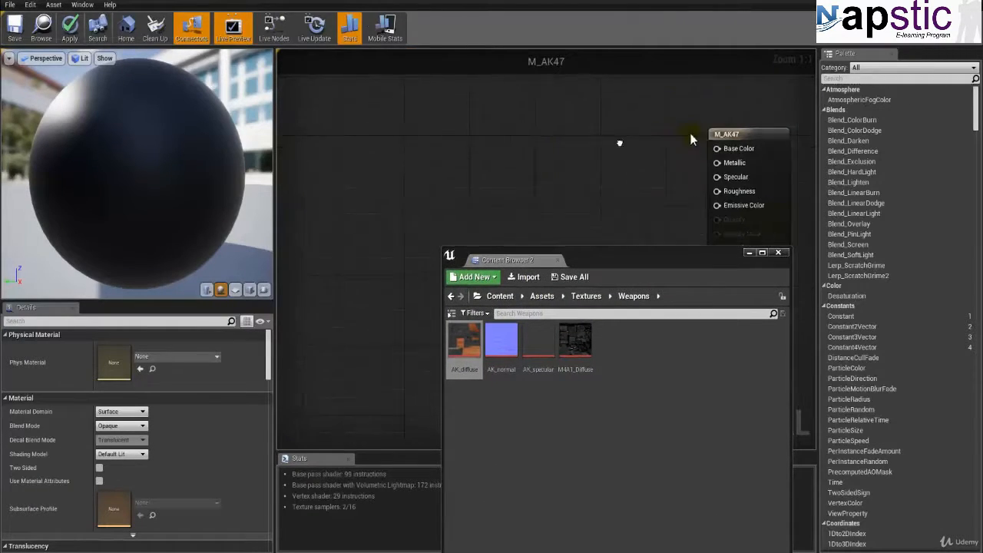
{"action": "scroll", "coordinate": [630, 125], "scroll_direction": "down", "scroll_amount": 2}
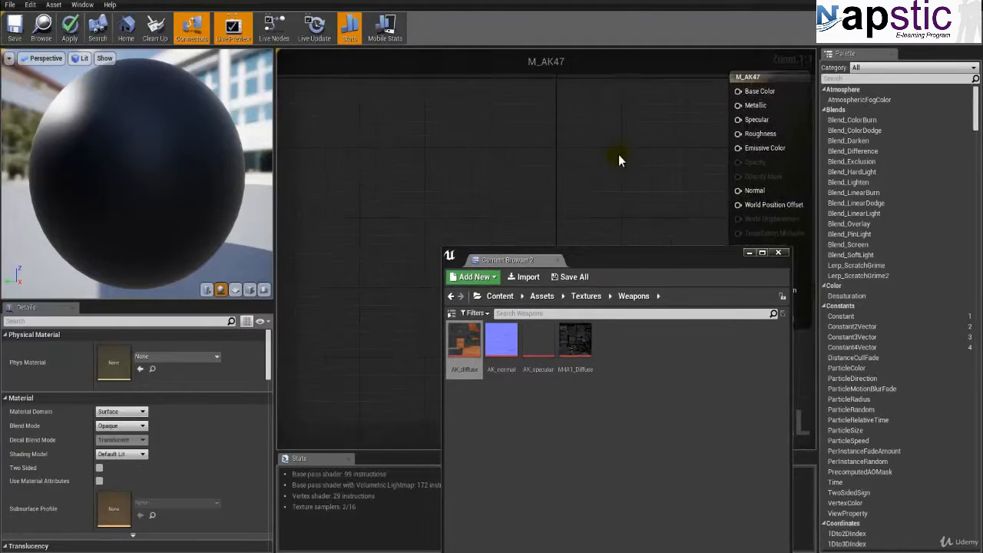
{"action": "left_click", "coordinate": [526, 113]}
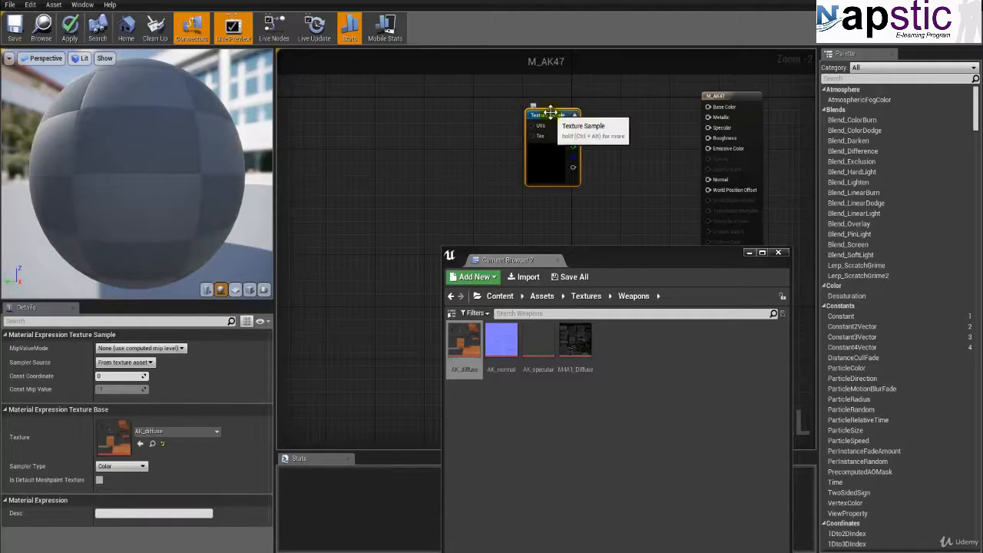
{"action": "left_click_drag", "start_coordinate": [546, 117], "coordinate": [506, 106]}
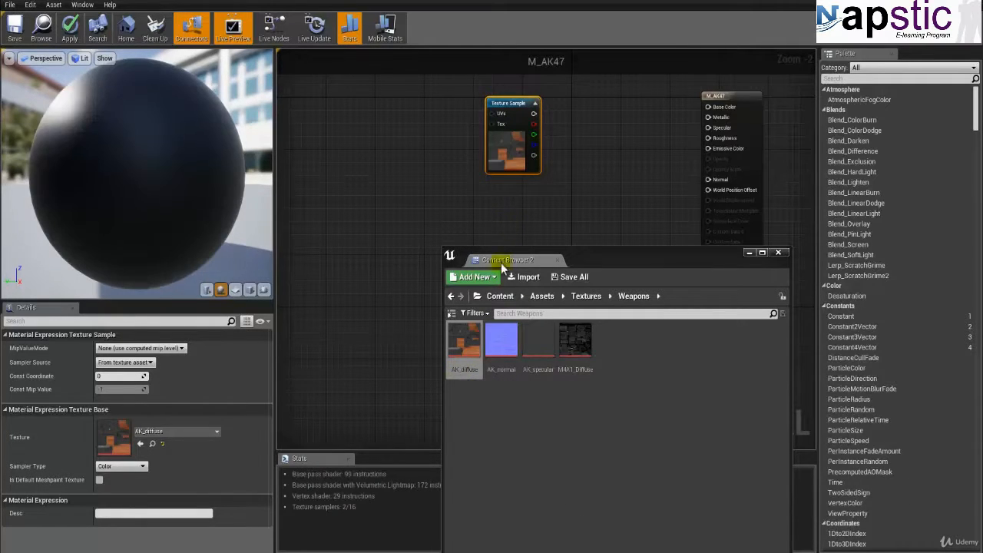
Step: Add a Texture Sample node using AK_specular to the M_AK47 graph, aligned directly below the AK_diffuse sample
{"action": "right_click_drag", "start_coordinate": [452, 200], "coordinate": [440, 153]}
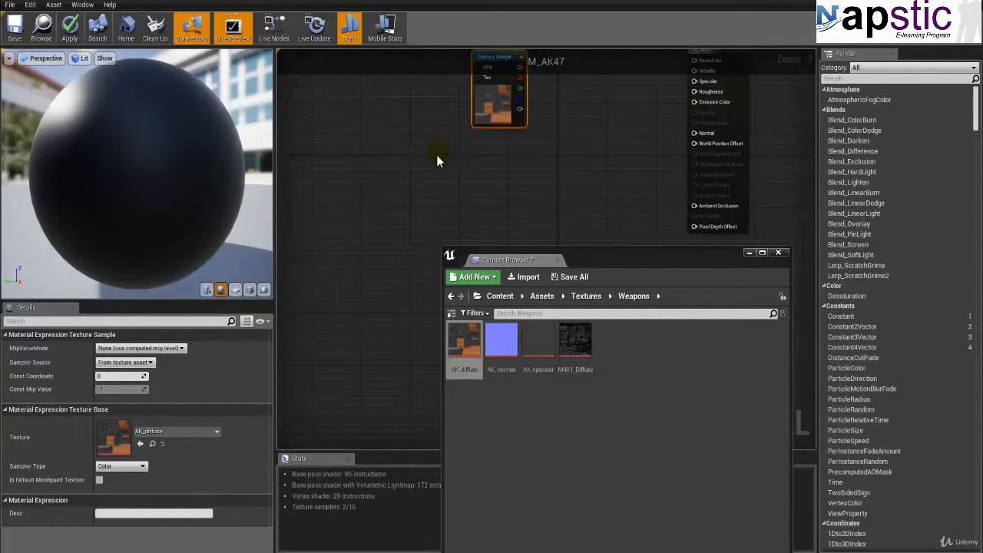
{"action": "scroll", "coordinate": [436, 154], "scroll_direction": "down", "scroll_amount": 1}
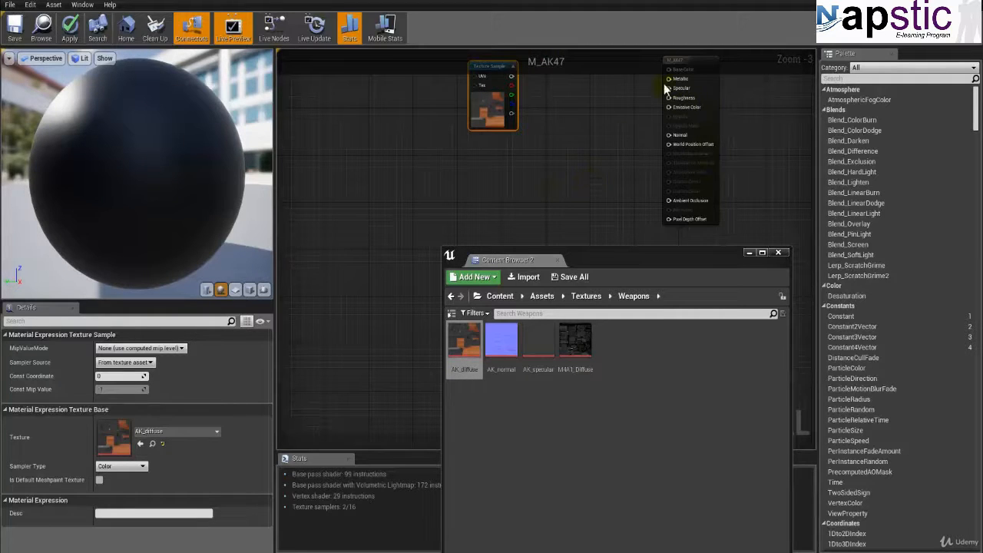
{"action": "left_click", "coordinate": [538, 342]}
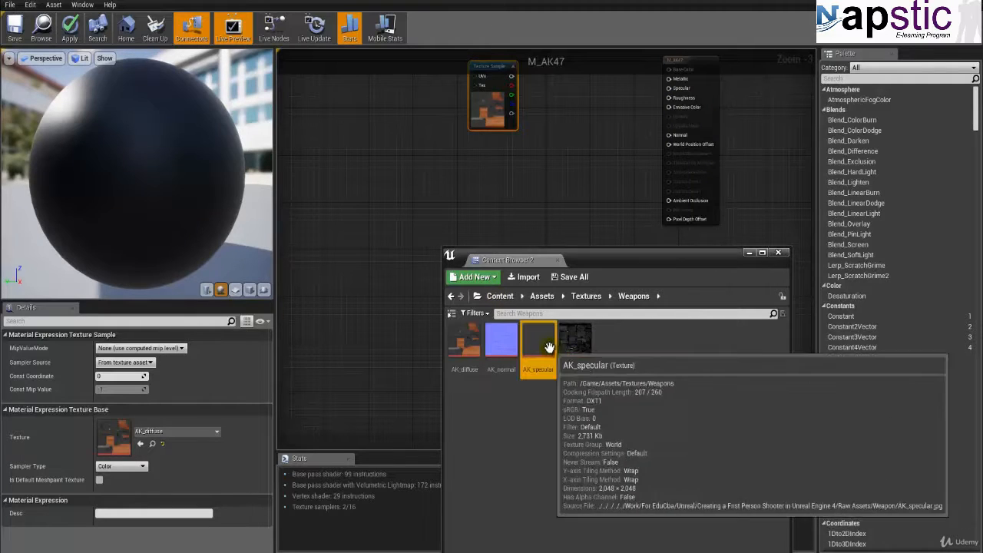
{"action": "left_click", "coordinate": [476, 157]}
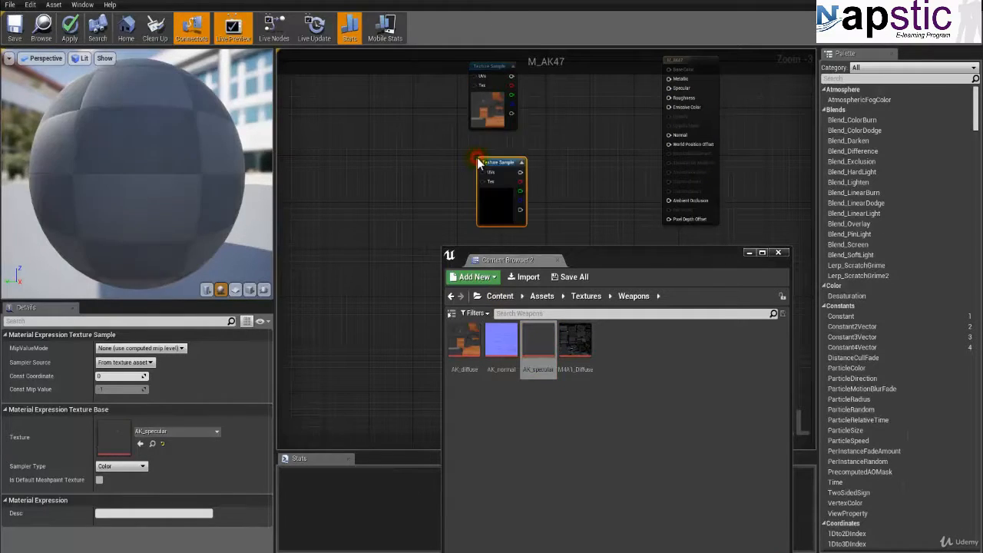
{"action": "left_click_drag", "start_coordinate": [484, 162], "coordinate": [489, 148]}
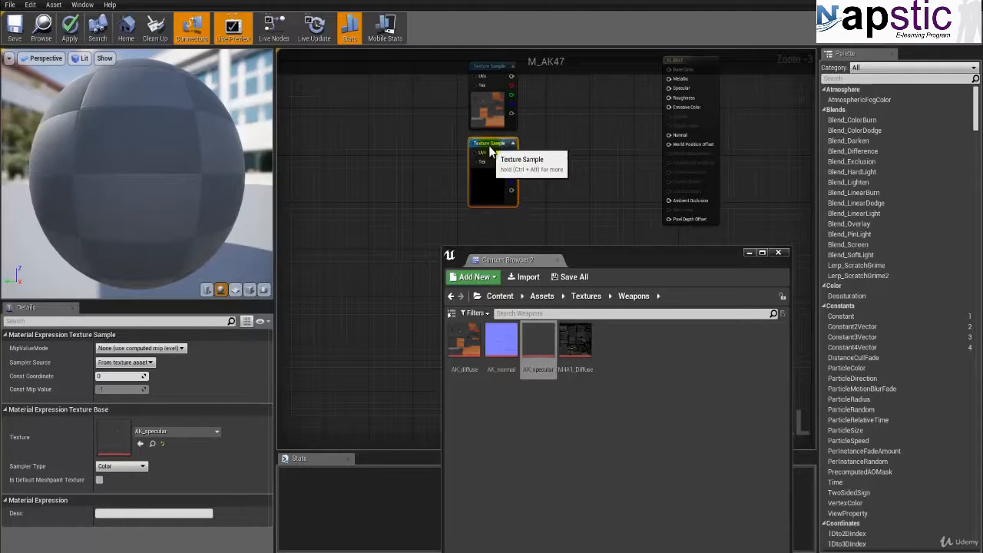
Step: Add a Texture Sample node using AK_normal below the AK_specular sample and minimize the Content Browser 2 window
{"action": "right_click_drag", "start_coordinate": [548, 181], "coordinate": [536, 135]}
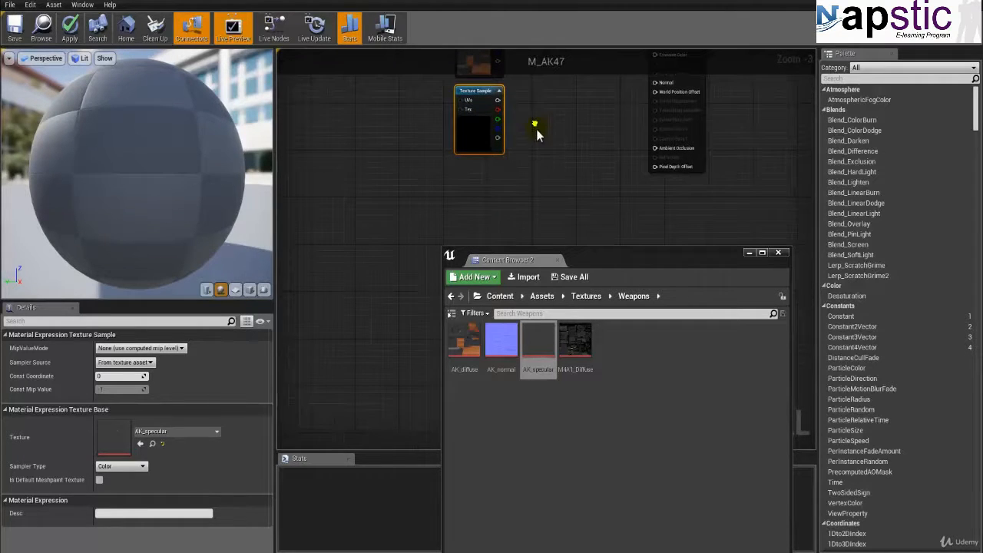
{"action": "left_click", "coordinate": [500, 336]}
{"action": "right_click_drag", "start_coordinate": [421, 201], "coordinate": [450, 170]}
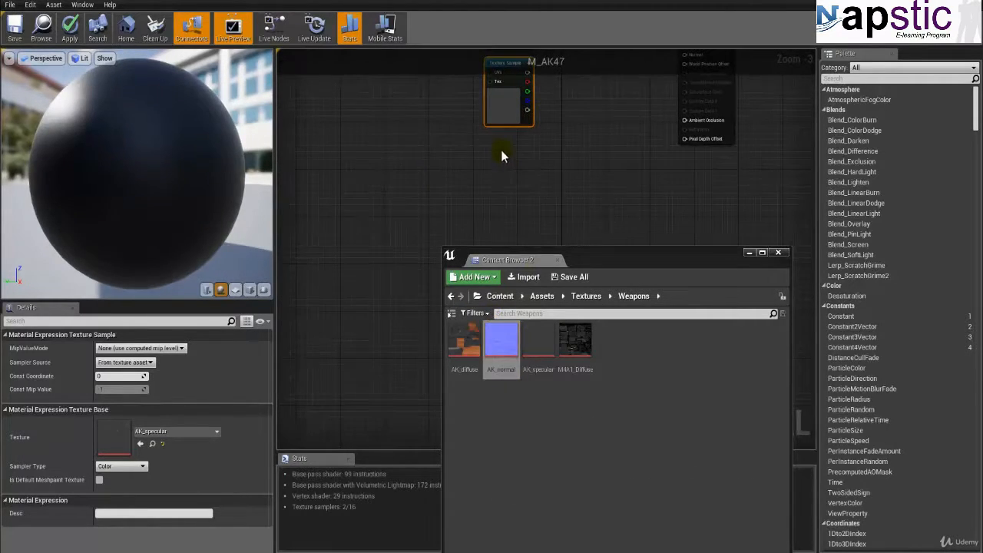
{"action": "left_click", "coordinate": [499, 145]}
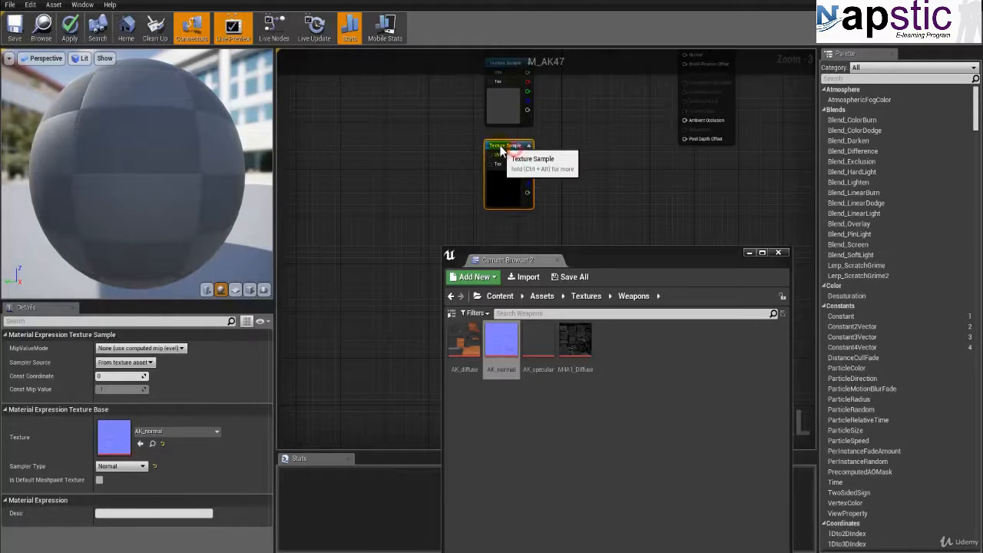
{"action": "left_click", "coordinate": [748, 253]}
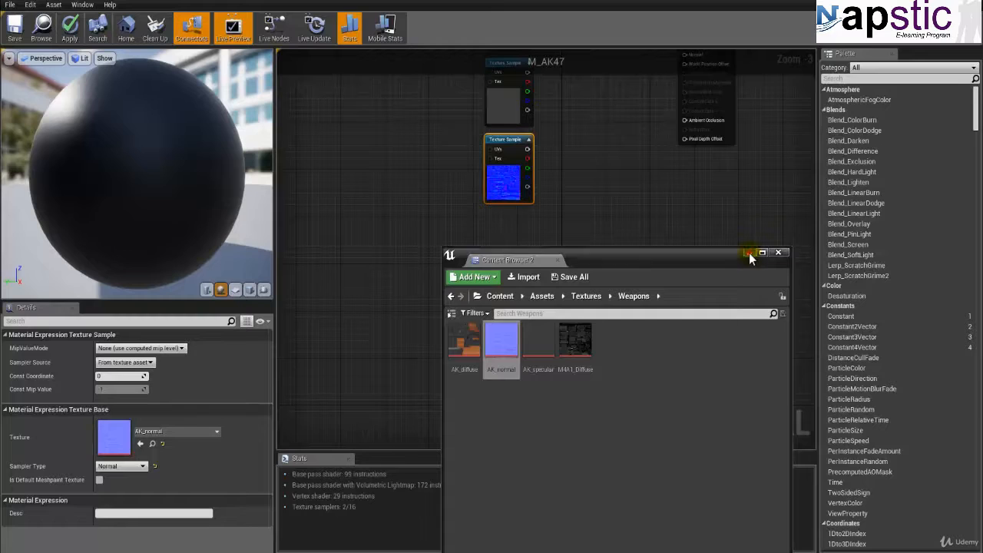
Step: Reposition the M_AK47 main node beside the texture samples and connect the AK_diffuse sample's RGB output to Base Color
{"action": "right_click_drag", "start_coordinate": [602, 96], "coordinate": [539, 259]}
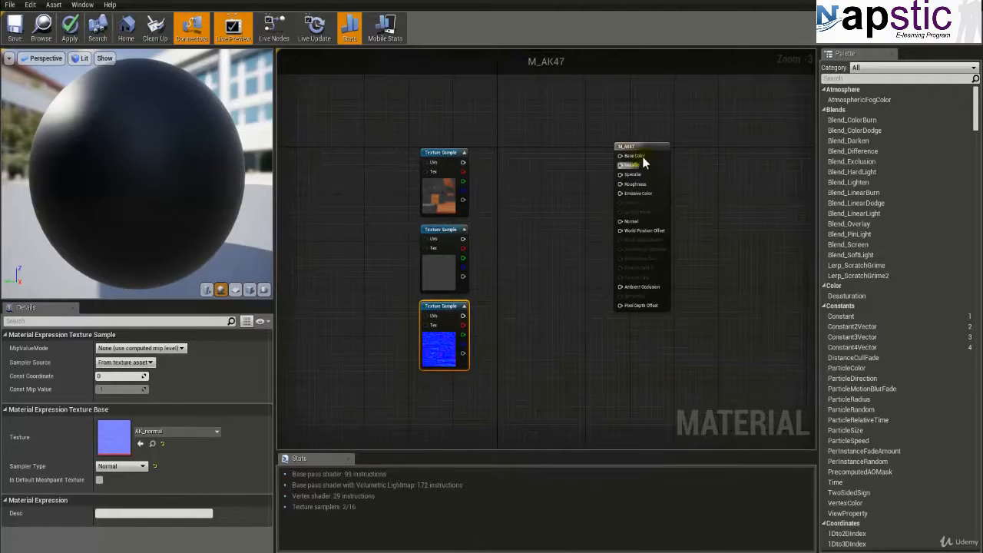
{"action": "left_click_drag", "start_coordinate": [644, 162], "coordinate": [639, 188]}
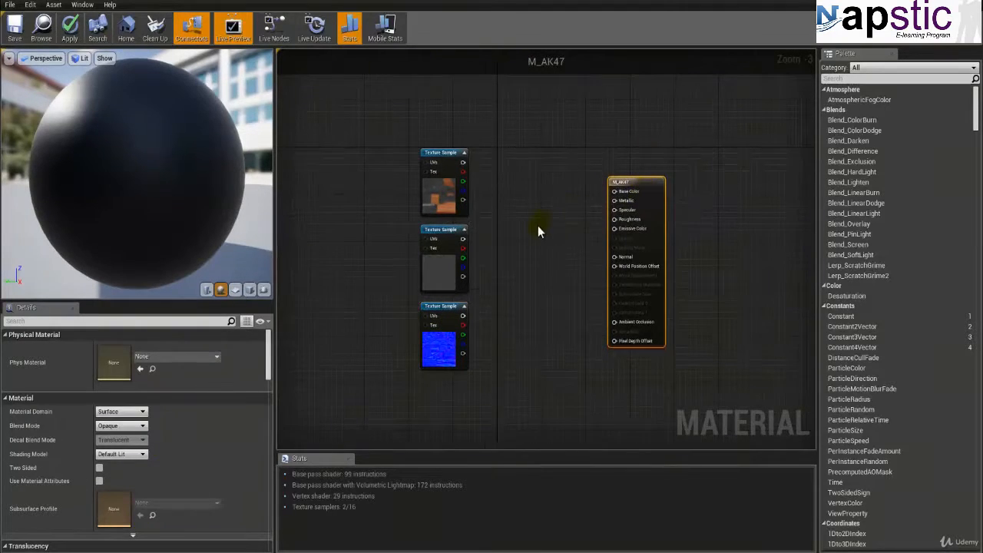
{"action": "scroll", "coordinate": [537, 225], "scroll_direction": "up", "scroll_amount": 4}
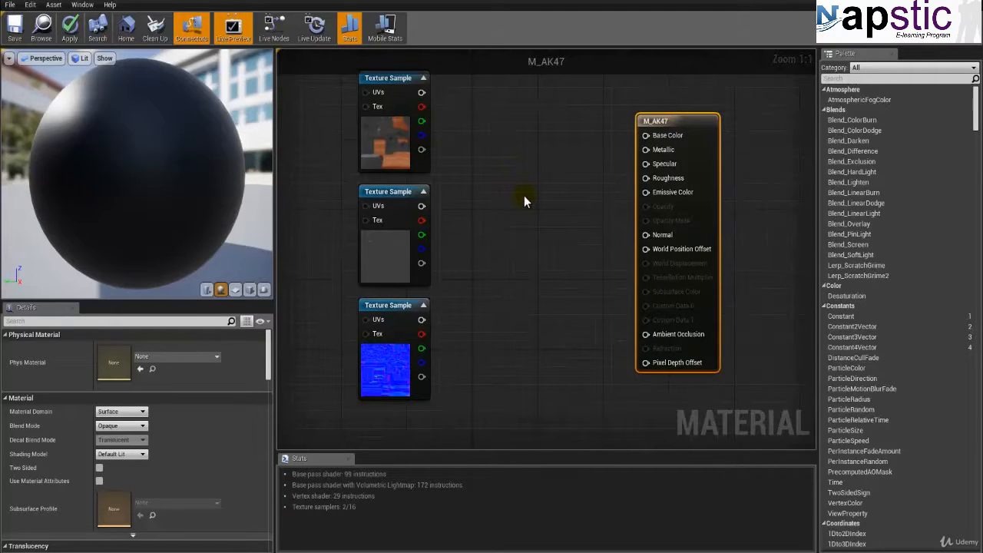
{"action": "left_click_drag", "start_coordinate": [420, 92], "coordinate": [588, 125]}
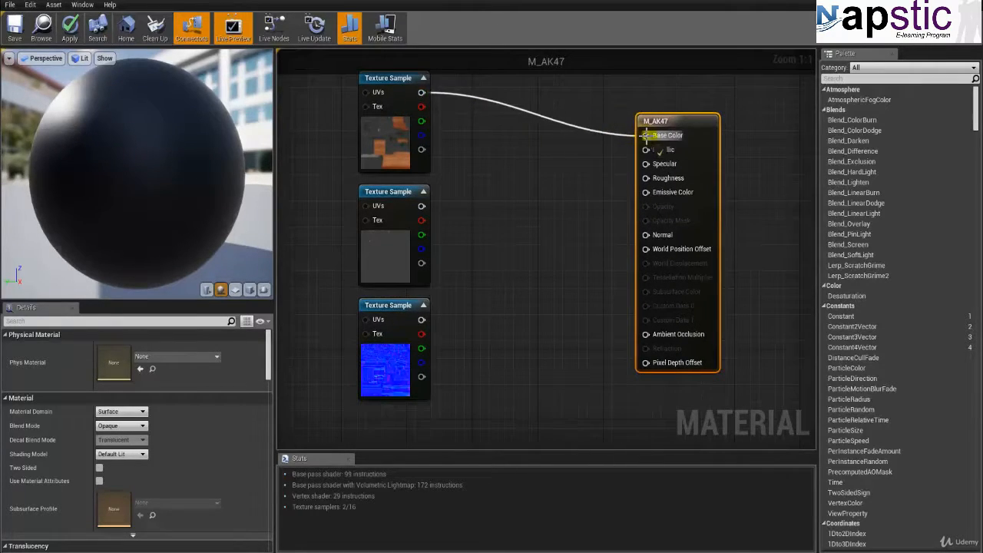
{"action": "left_click_drag", "start_coordinate": [646, 136], "coordinate": [646, 136]}
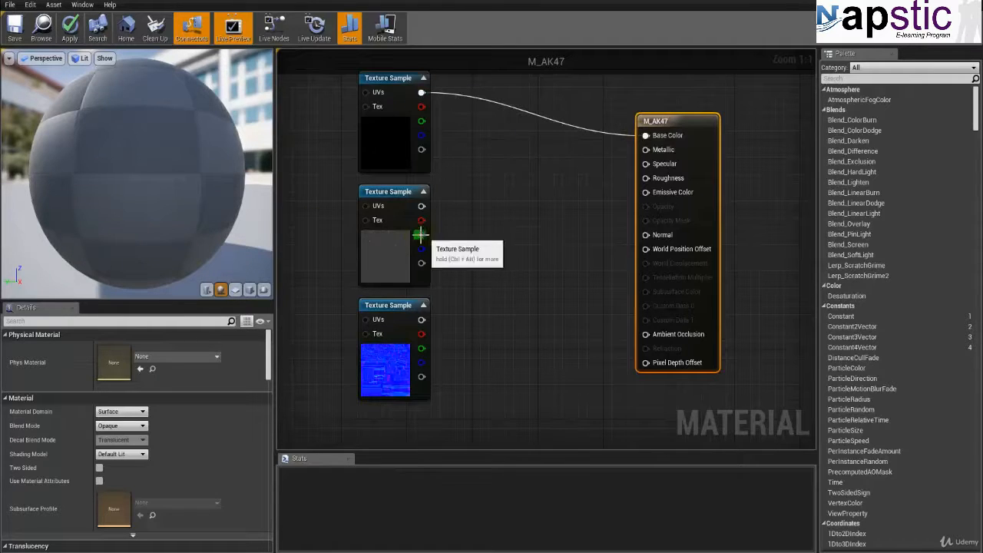
Step: Connect the AK_specular sample's RGB output to Specular and the AK_normal sample's RGB output to Normal
{"action": "left_click", "coordinate": [388, 252]}
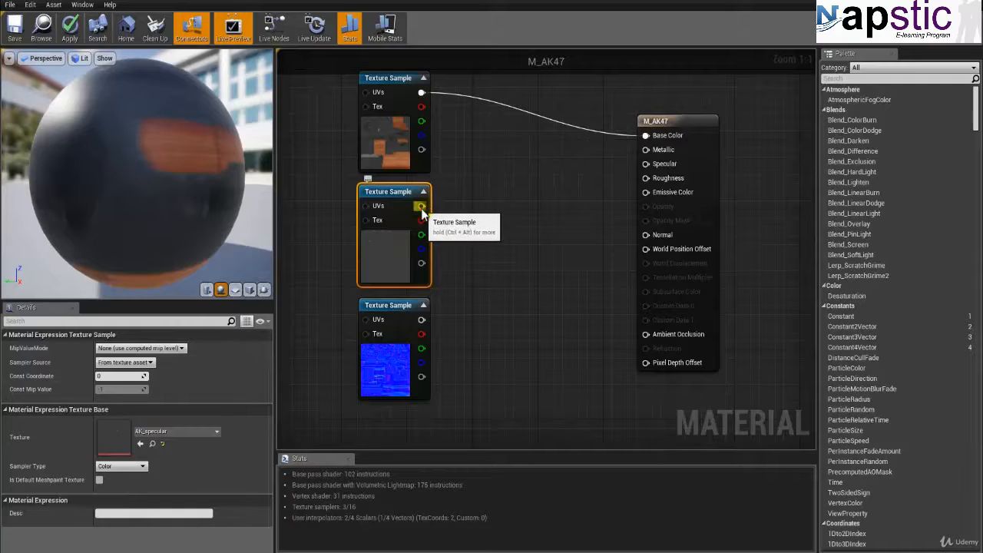
{"action": "left_click_drag", "start_coordinate": [420, 207], "coordinate": [646, 165]}
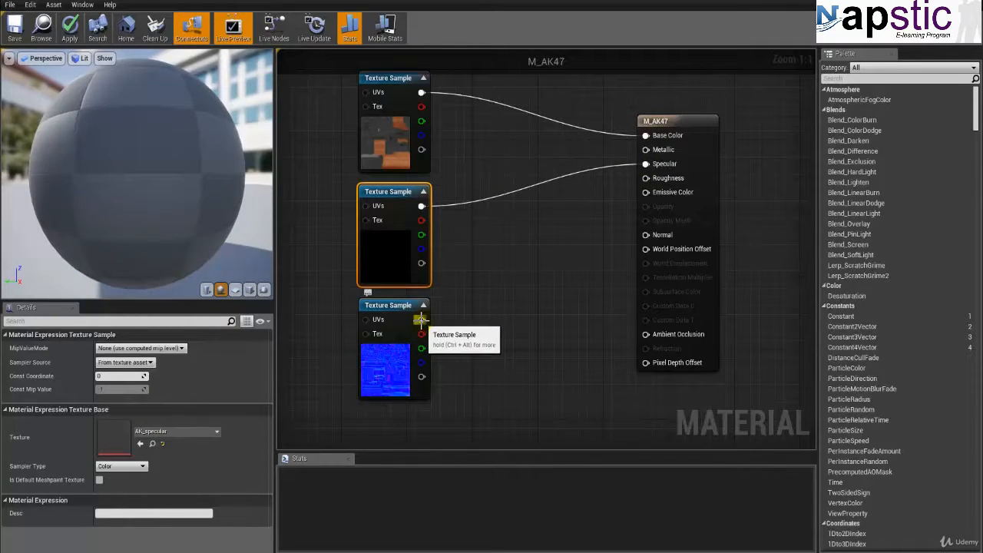
{"action": "left_click_drag", "start_coordinate": [421, 319], "coordinate": [654, 239]}
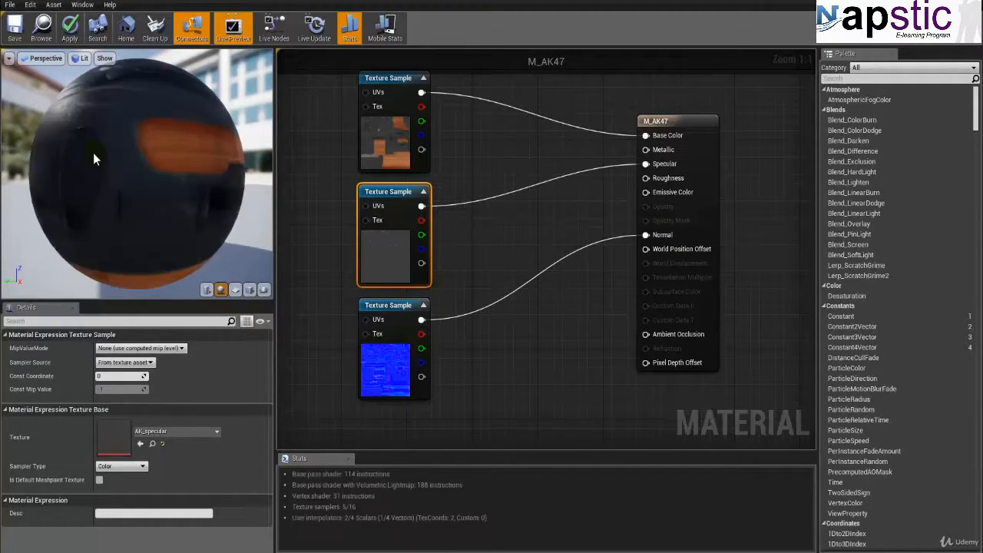
Step: Select the AK47 skeletal mesh in Assets/SkeletalMeshes/Weapons and use it as the preview mesh for M_AK47
{"action": "left_click", "coordinate": [70, 27]}
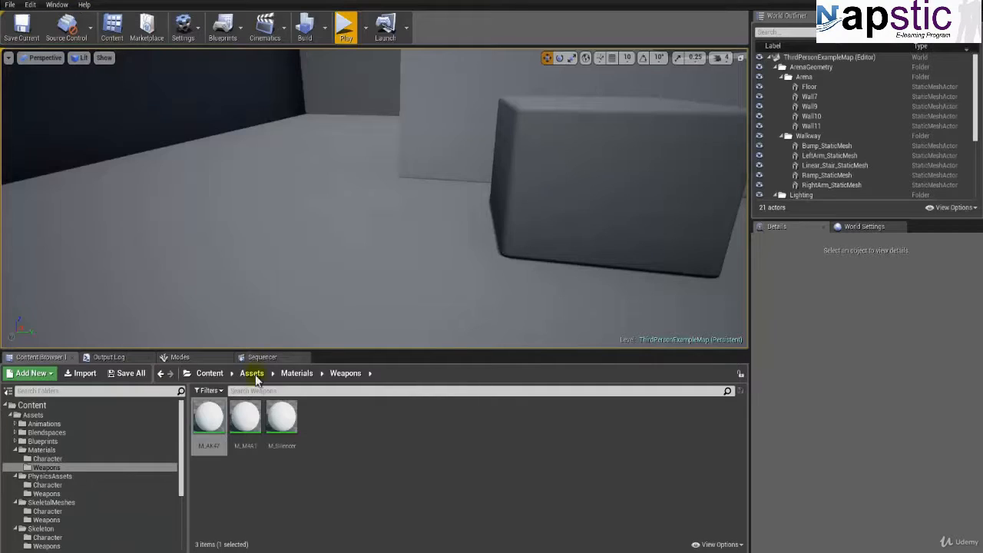
{"action": "left_click", "coordinate": [50, 521]}
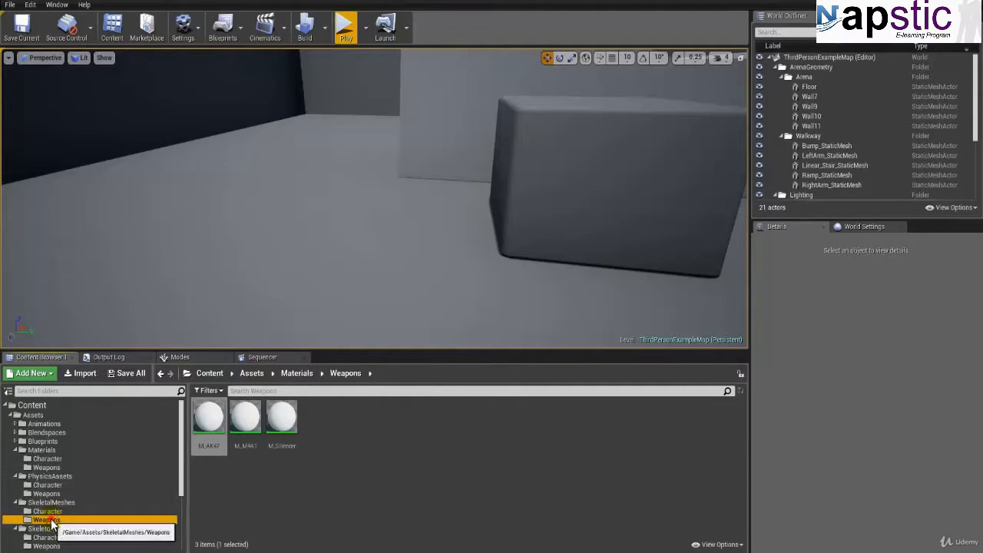
{"action": "left_click", "coordinate": [208, 421]}
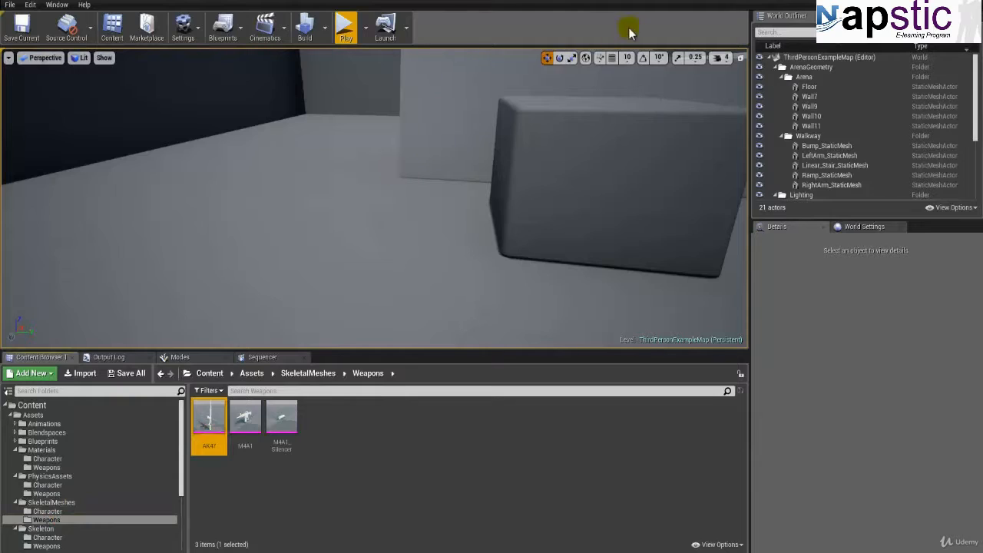
{"action": "left_click", "coordinate": [643, 0]}
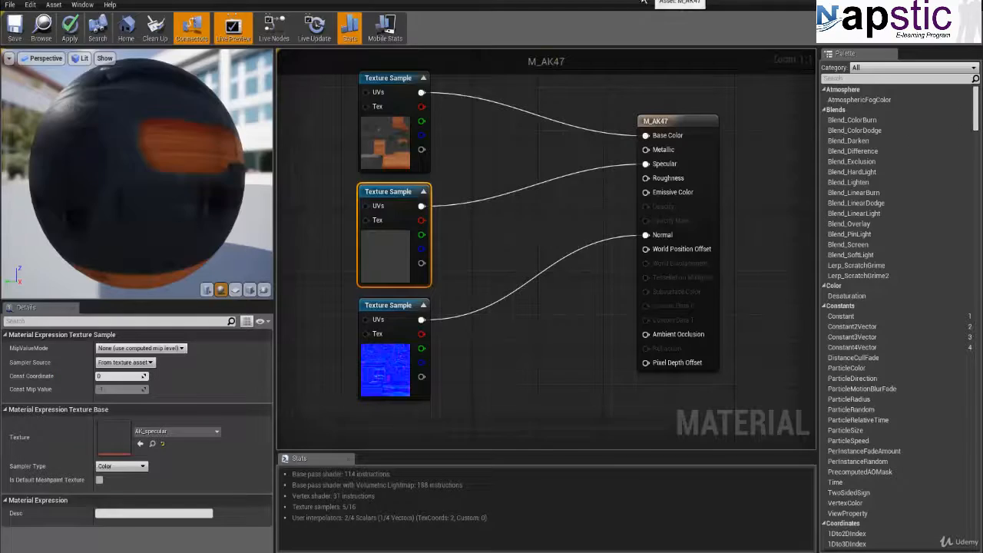
{"action": "left_click", "coordinate": [263, 289]}
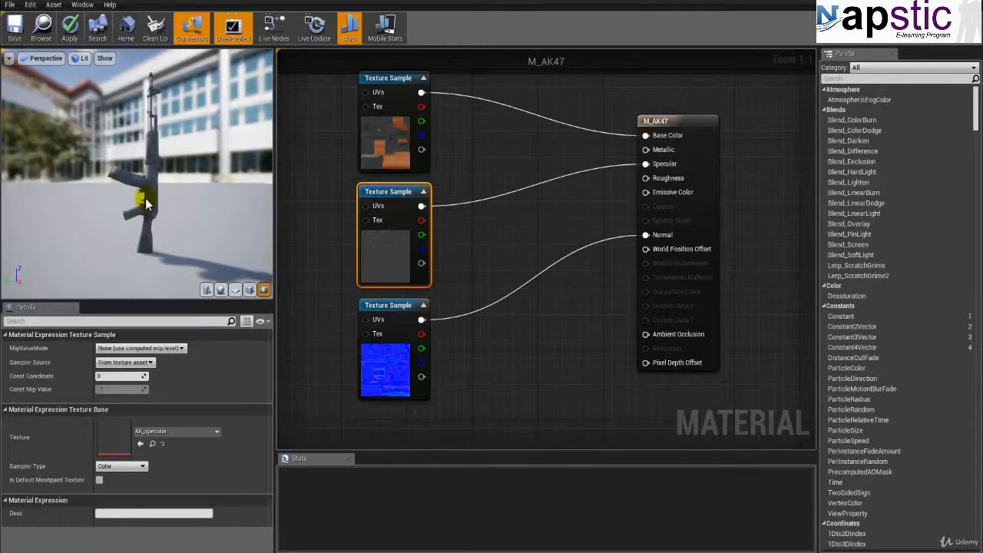
Step: Check the textures on the AK47 preview mesh from several sides and save the M_AK47 material
{"action": "right_click_drag", "start_coordinate": [95, 202], "coordinate": [83, 278]}
{"action": "left_click_drag", "start_coordinate": [113, 202], "coordinate": [354, 178]}
{"action": "left_click_drag", "start_coordinate": [81, 213], "coordinate": [57, 206]}
{"action": "left_click_drag", "start_coordinate": [110, 148], "coordinate": [24, 112]}
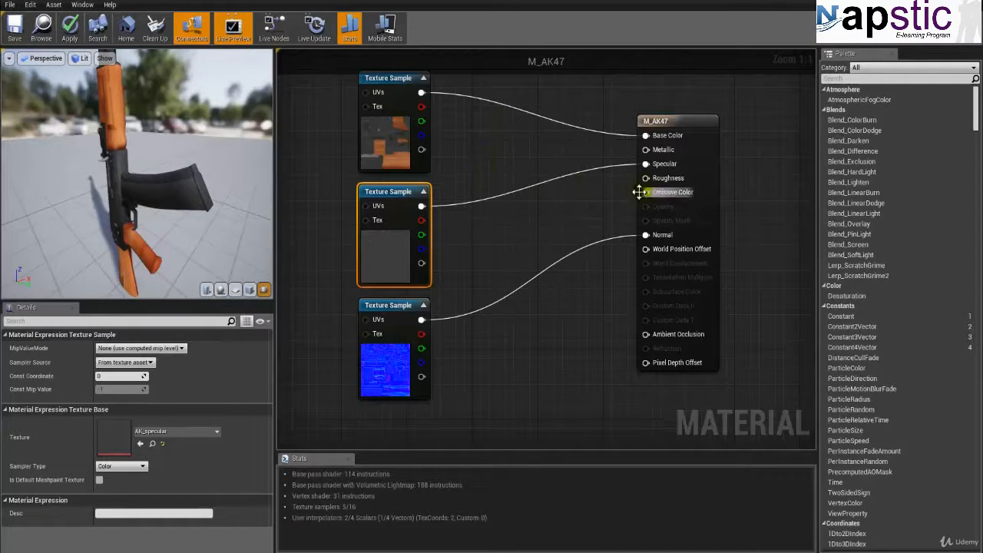
{"action": "left_click_drag", "start_coordinate": [89, 169], "coordinate": [147, 167]}
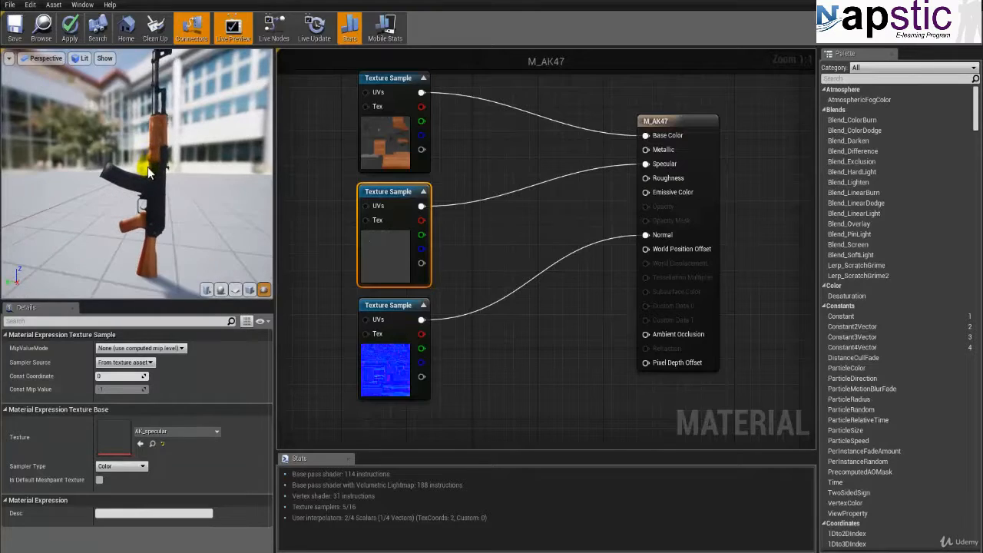
{"action": "left_click", "coordinate": [11, 38]}
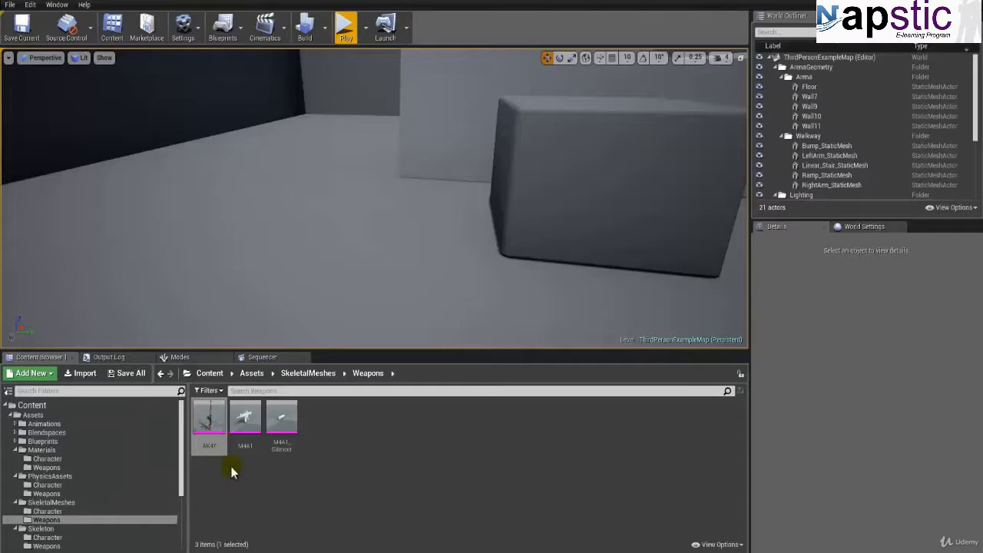
Step: Open M_M4A1 from Assets/Materials/Weapons and delete the vector parameter node feeding its Base Color
{"action": "left_click", "coordinate": [232, 466]}
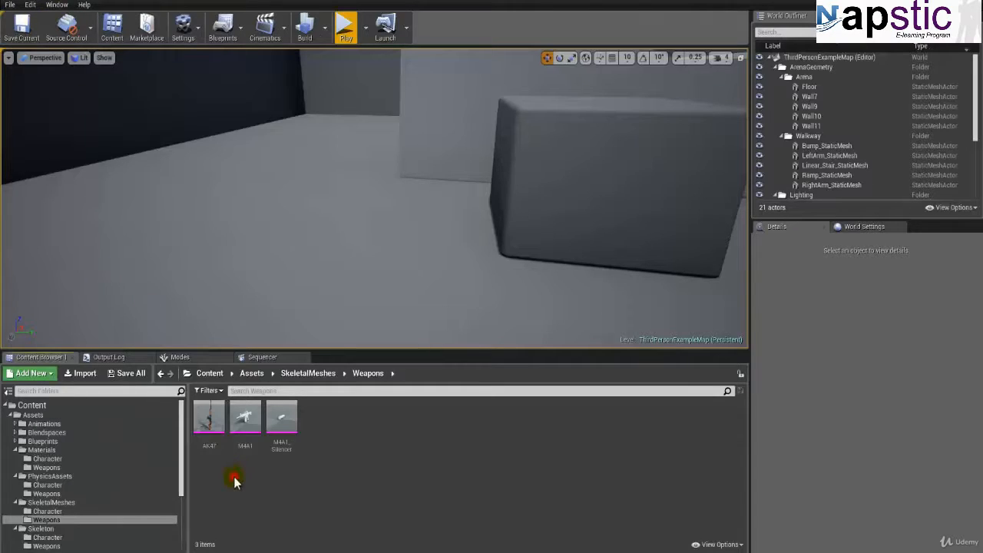
{"action": "left_click", "coordinate": [46, 467]}
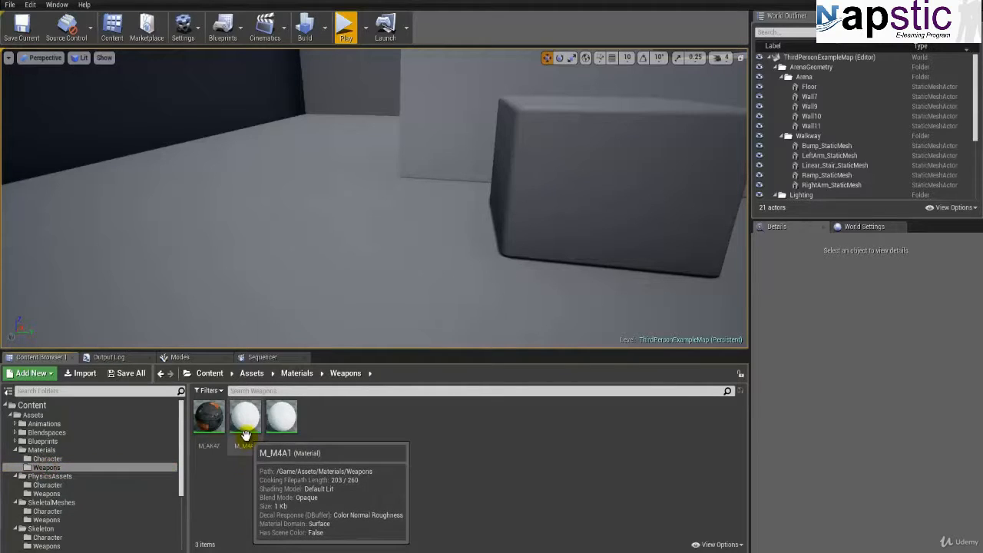
{"action": "double_click", "coordinate": [245, 435]}
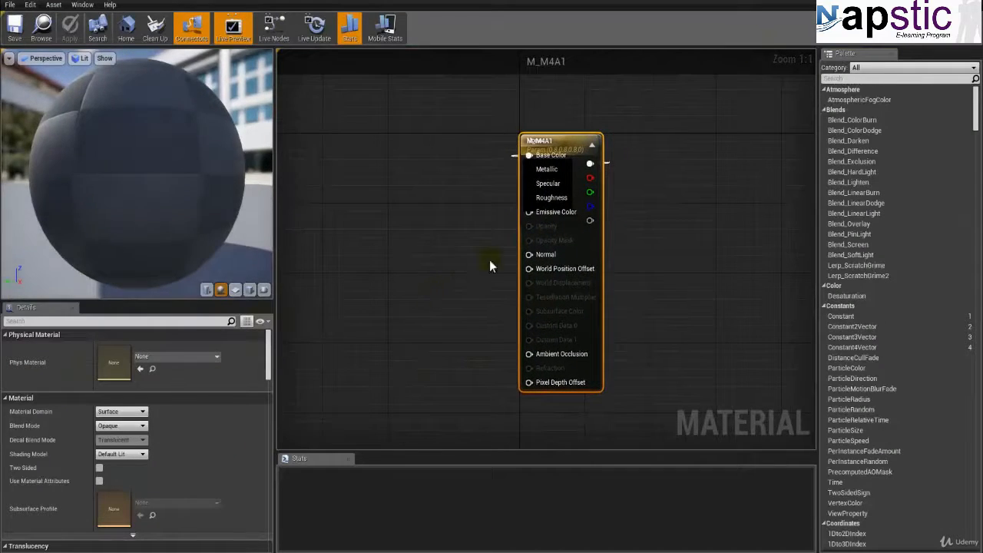
{"action": "left_click_drag", "start_coordinate": [584, 239], "coordinate": [781, 238]}
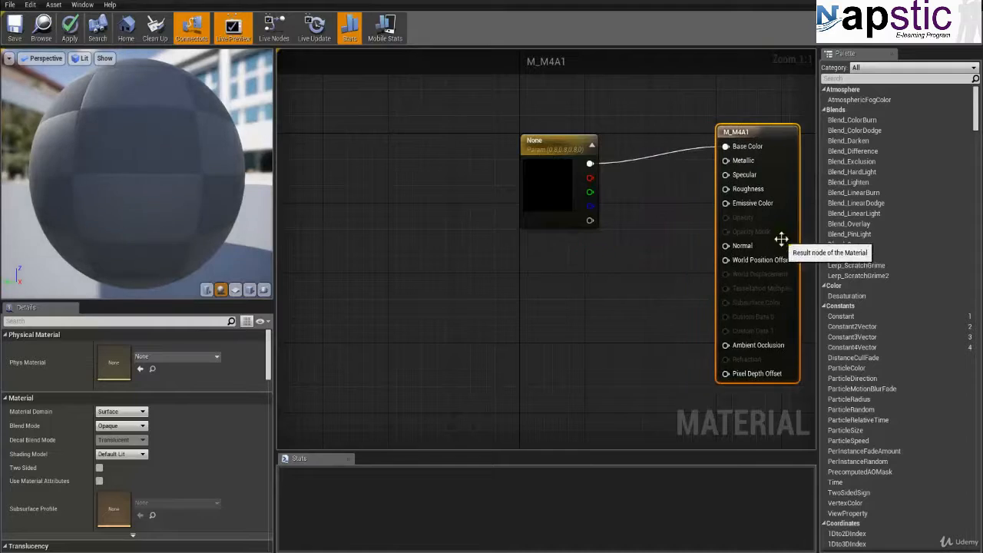
{"action": "key", "text": "Home"}
{"action": "left_click", "coordinate": [449, 155]}
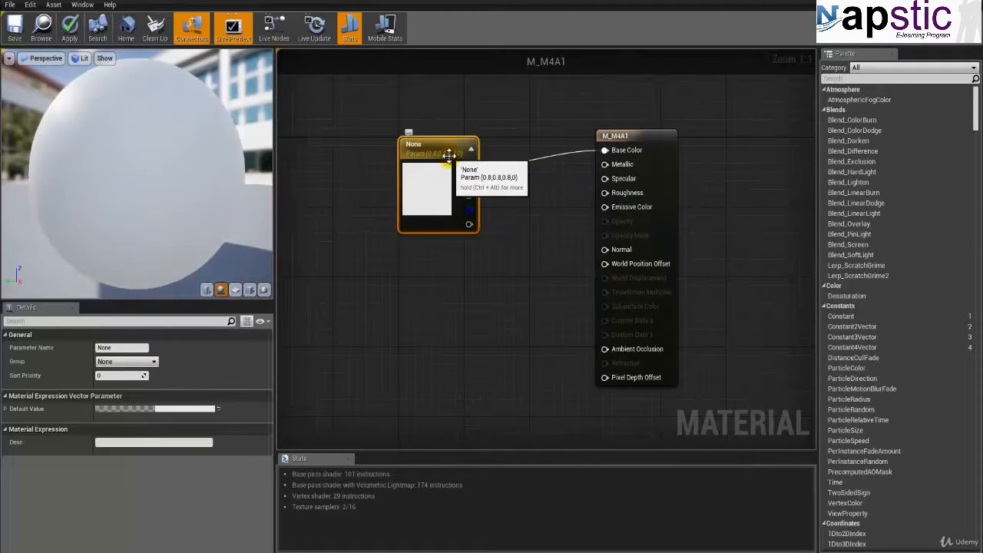
{"action": "key", "text": "Delete"}
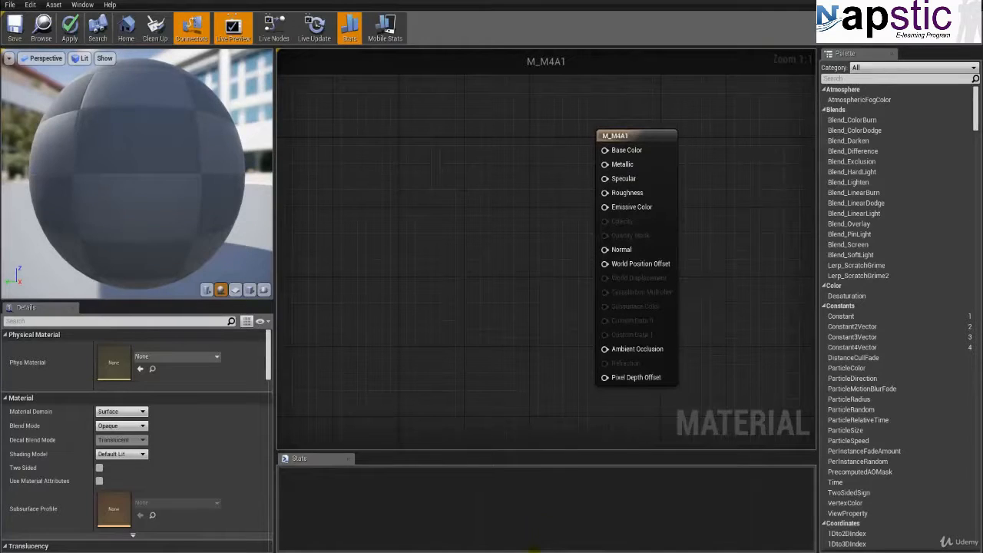
Step: Add a Texture Sample node using M4A1_Diffuse to the M_M4A1 graph and connect its RGB output to Base Color
{"action": "left_click", "coordinate": [578, 342]}
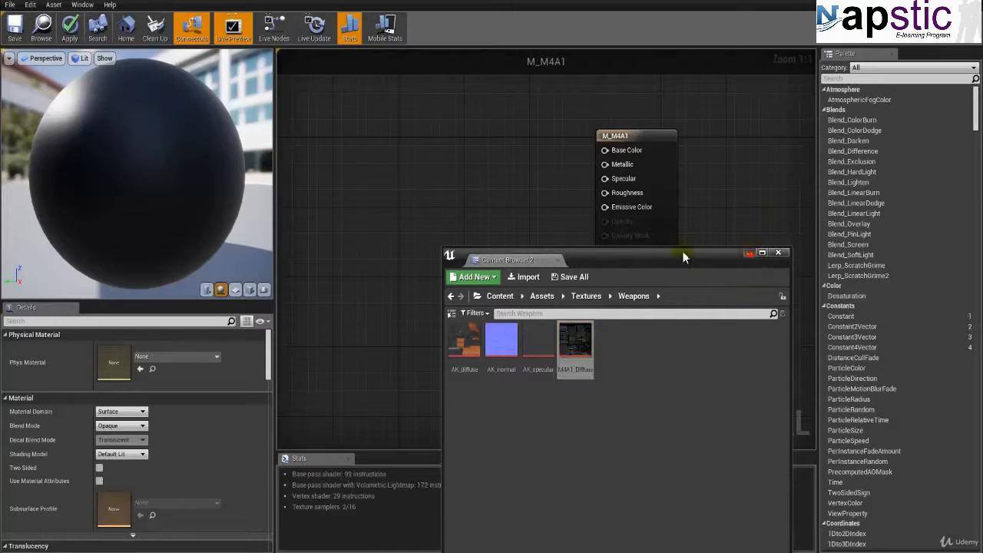
{"action": "left_click", "coordinate": [749, 253]}
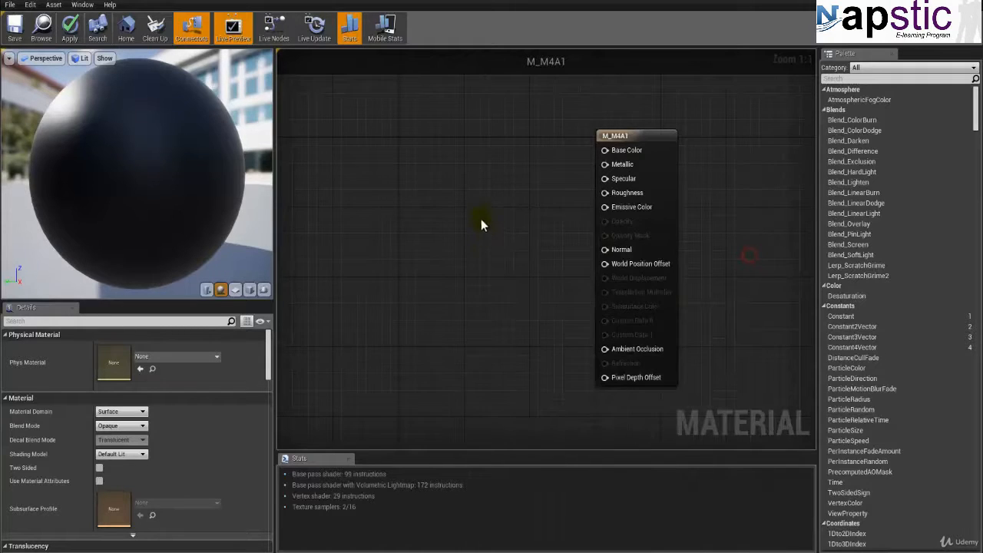
{"action": "left_click", "coordinate": [437, 208]}
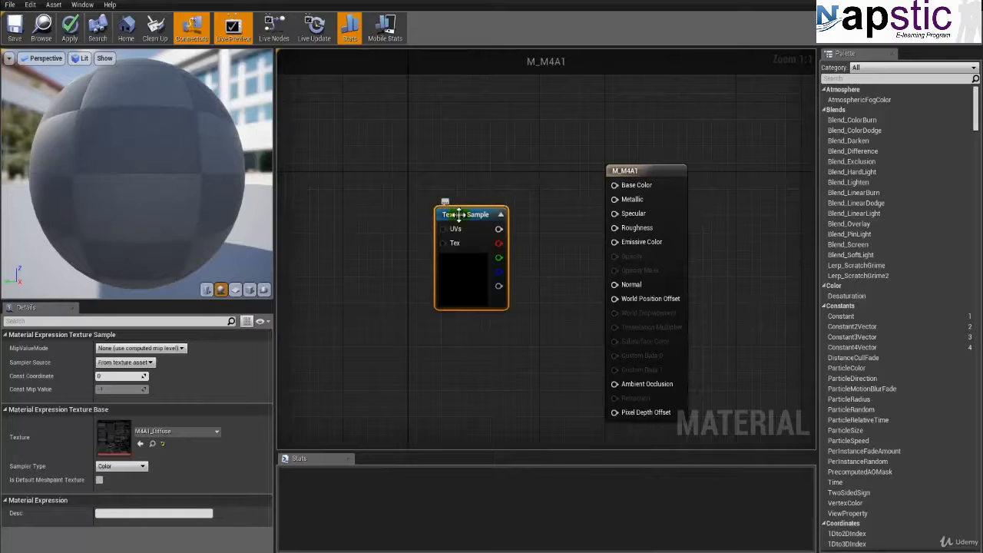
{"action": "left_click_drag", "start_coordinate": [459, 215], "coordinate": [614, 184]}
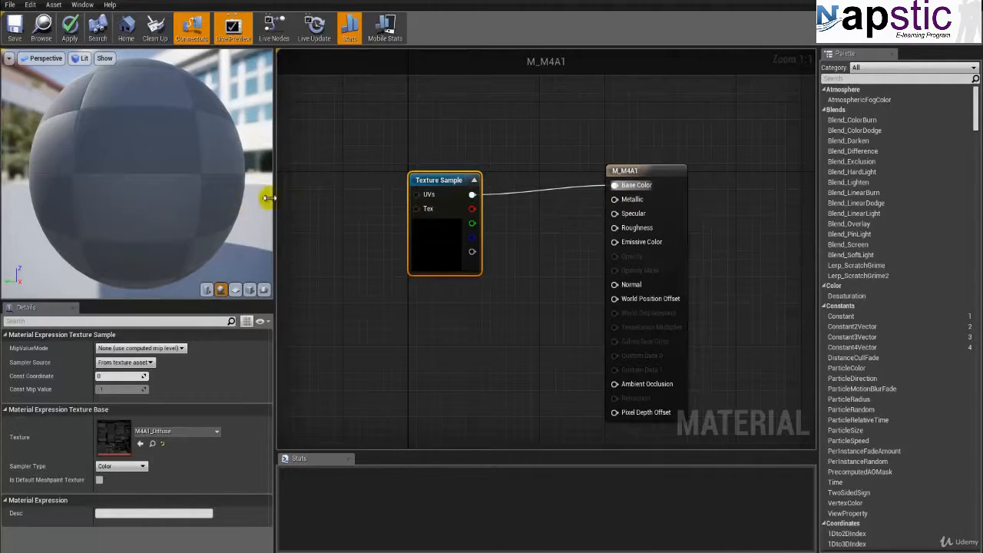
Step: Select the M4A1 skeletal mesh in Assets/SkeletalMeshes/Weapons and use it as the preview mesh for M_M4A1
{"action": "left_click", "coordinate": [41, 28]}
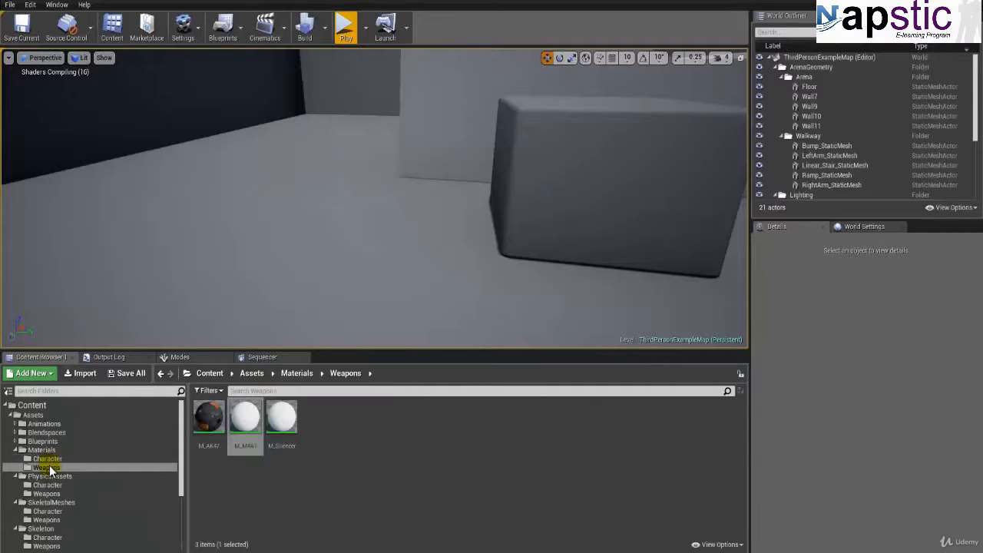
{"action": "scroll", "coordinate": [42, 468], "scroll_direction": "down", "scroll_amount": 3}
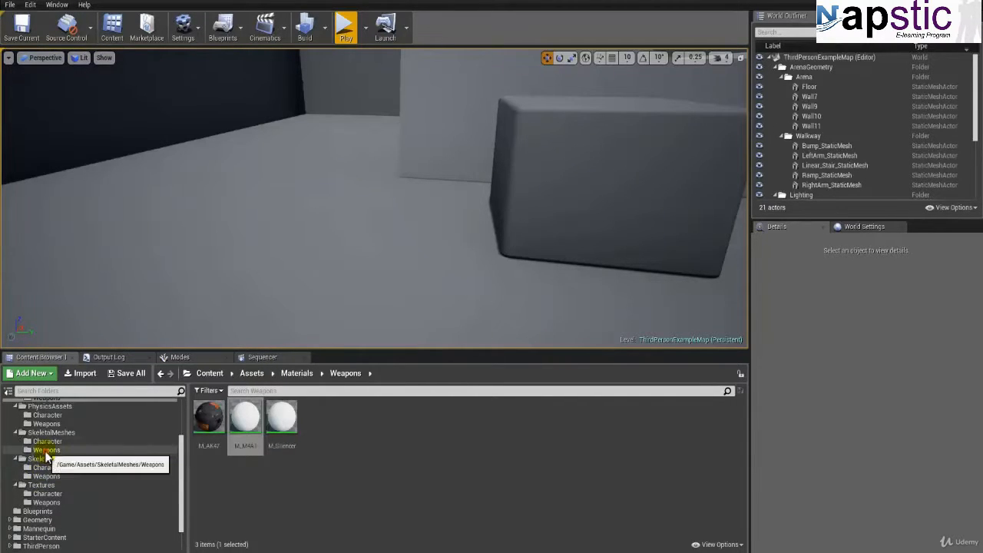
{"action": "left_click", "coordinate": [47, 449]}
{"action": "left_click", "coordinate": [245, 422]}
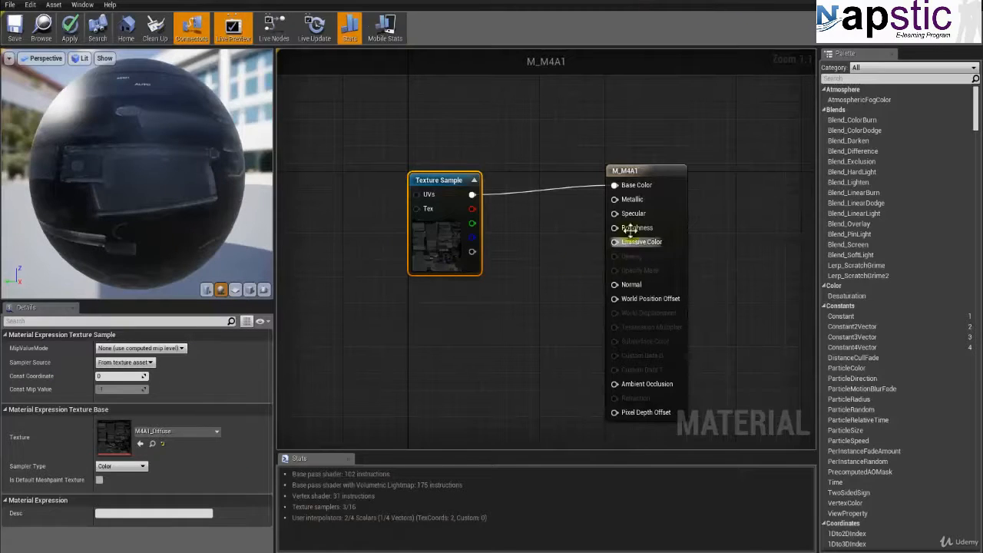
{"action": "left_click", "coordinate": [263, 289]}
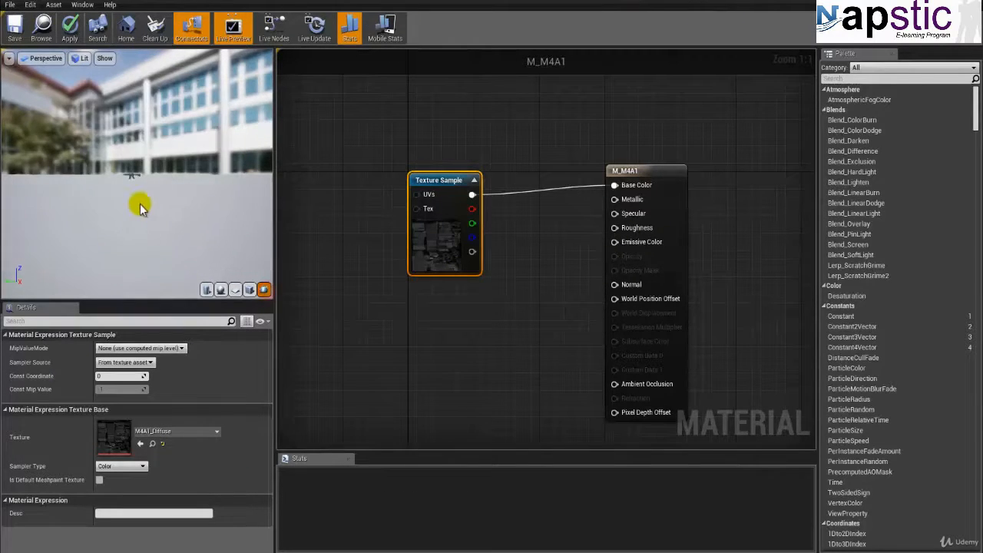
{"action": "right_click_drag", "start_coordinate": [133, 212], "coordinate": [134, 182]}
{"action": "left_click_drag", "start_coordinate": [78, 222], "coordinate": [111, 212]}
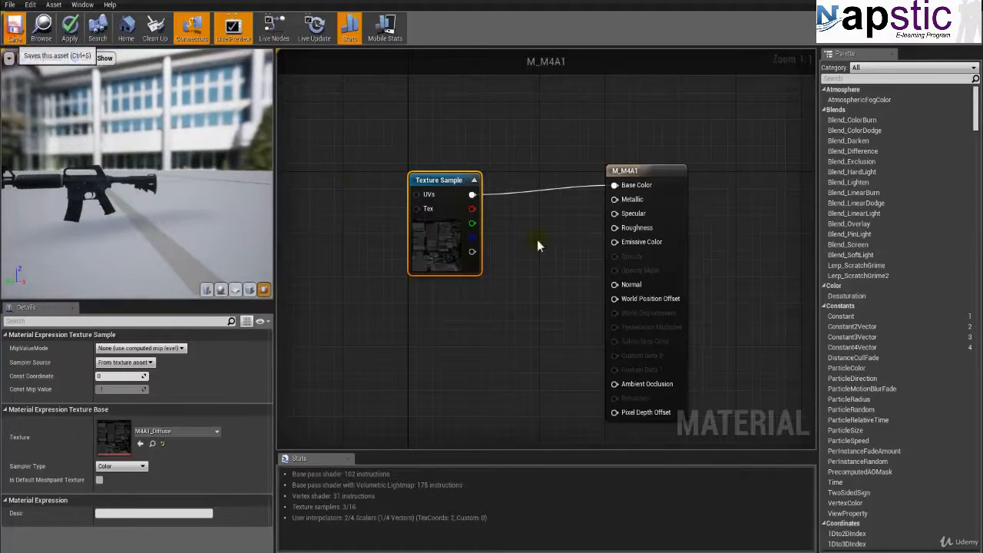